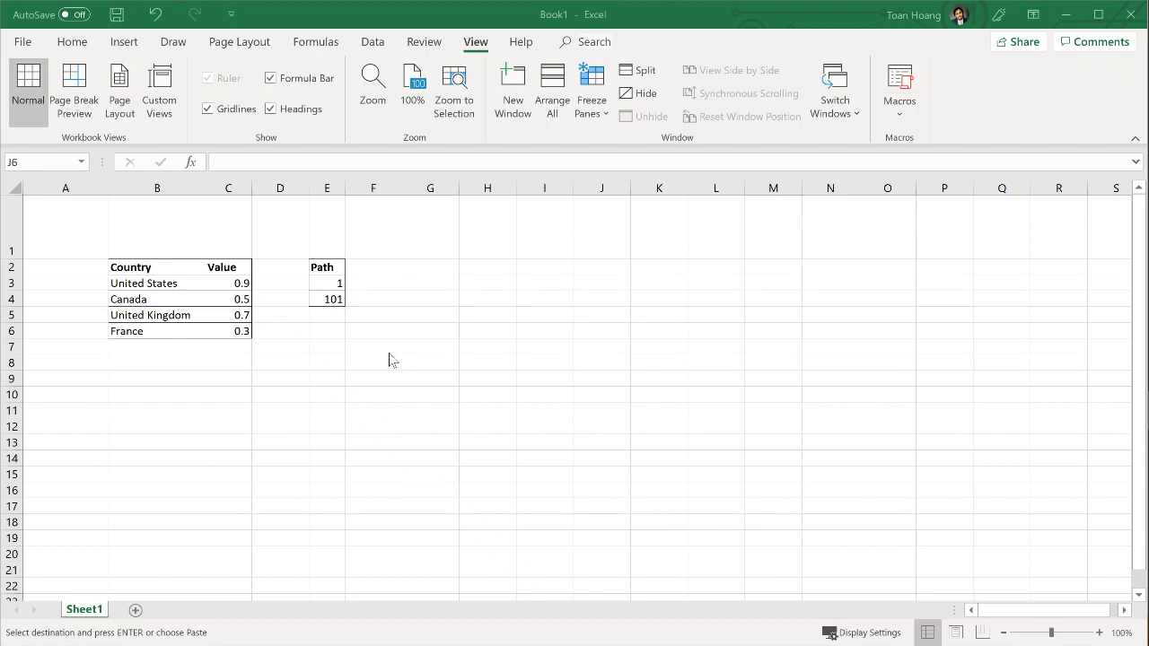
Copy the four-country Country and Value table (B2:C6) from Excel and switch to Tableau
drag(145, 268, 235, 333)
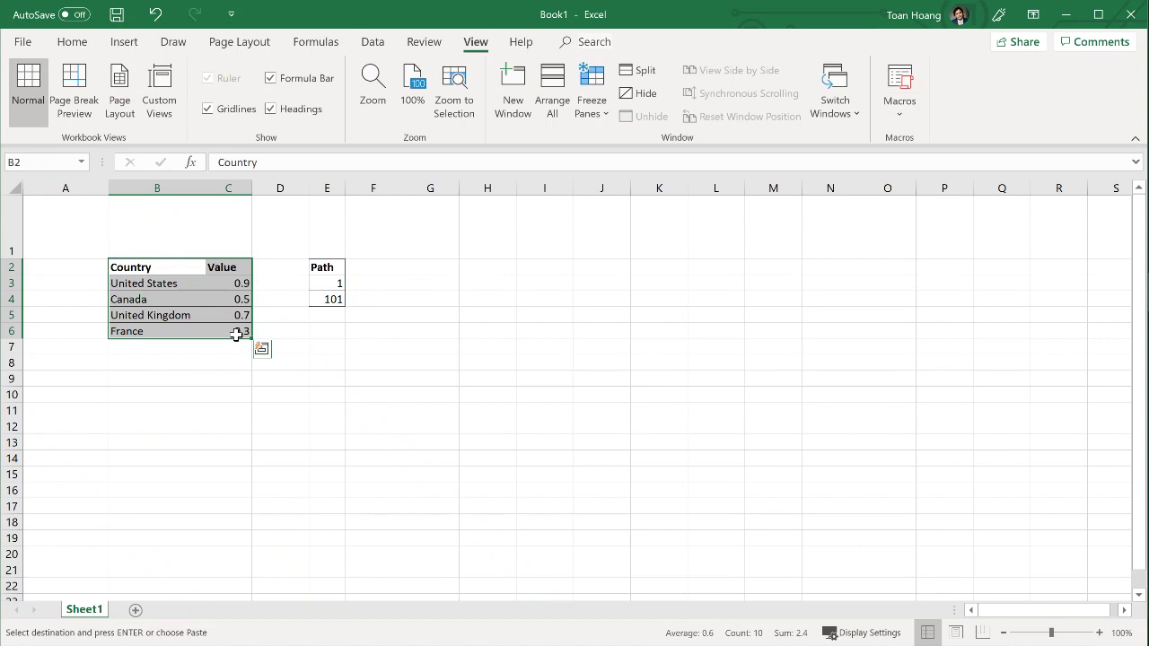
key(ctrl+c)
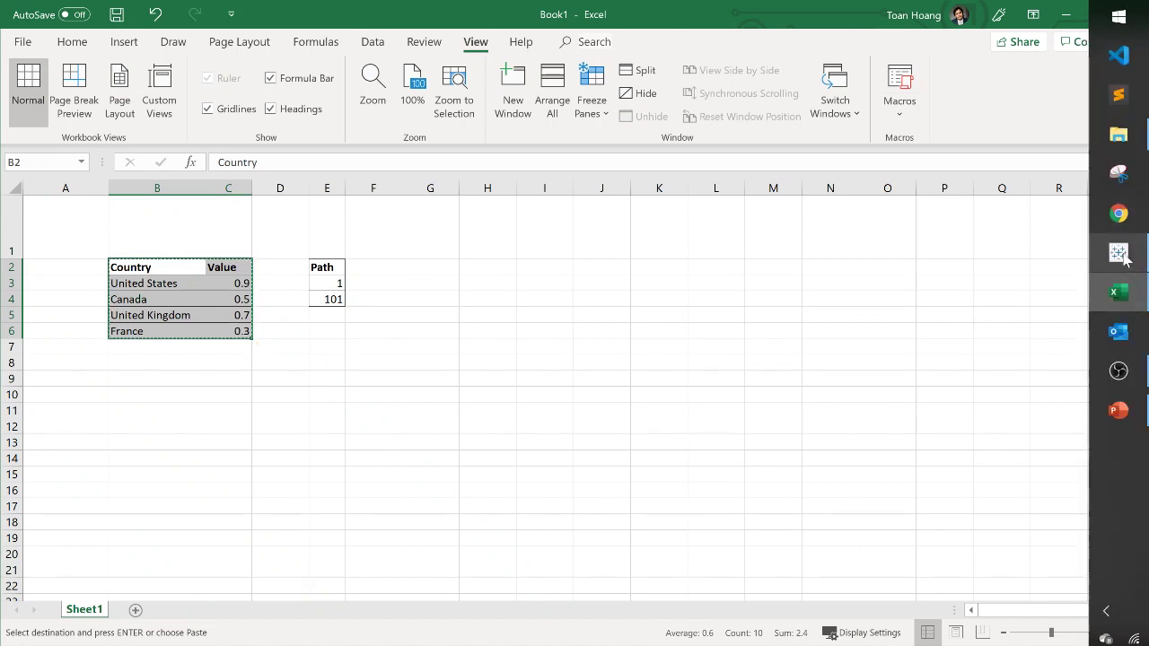
click(1122, 254)
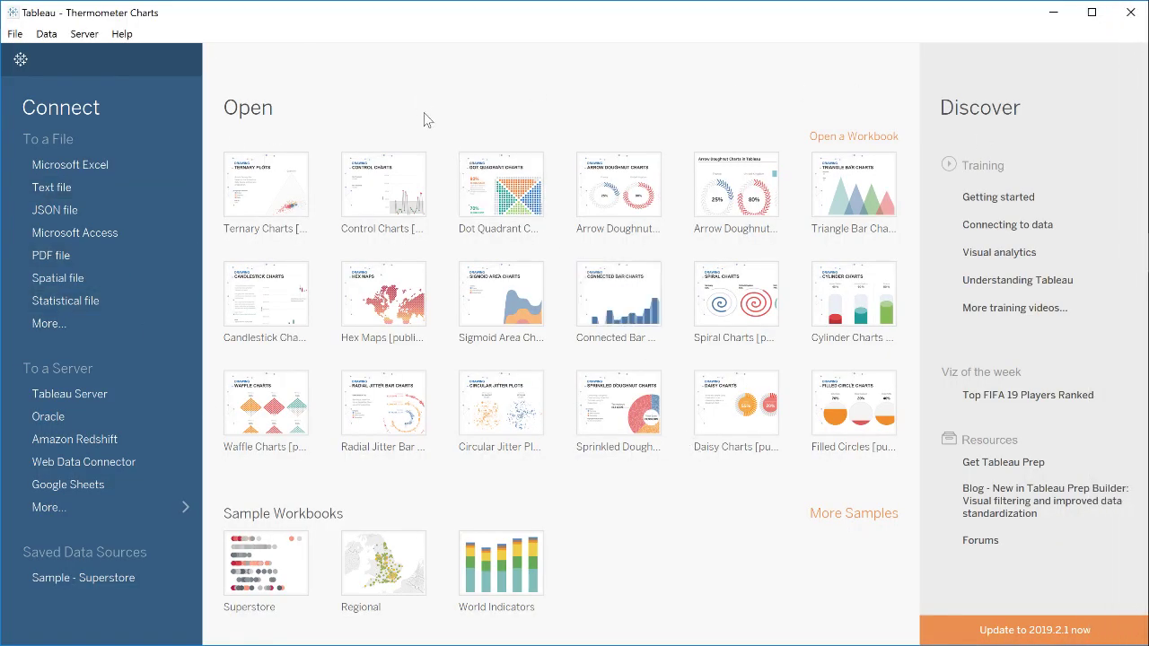
Paste the table as a Clipboard data source, clear the sheet, and open its data source page
key(ctrl+v)
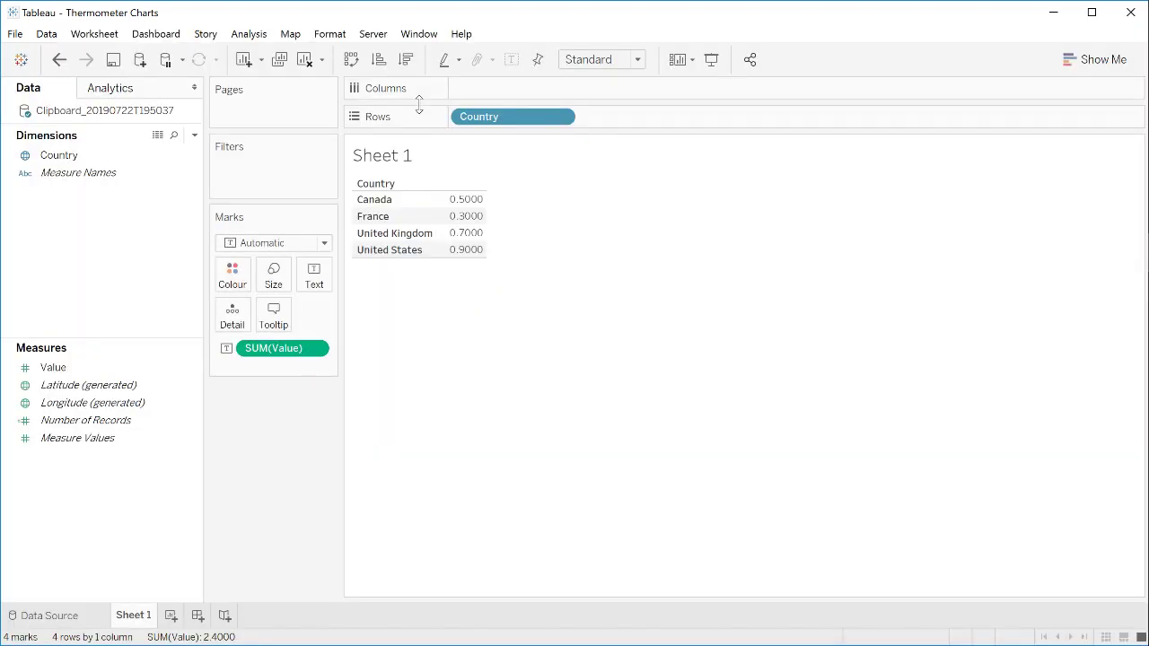
click(306, 61)
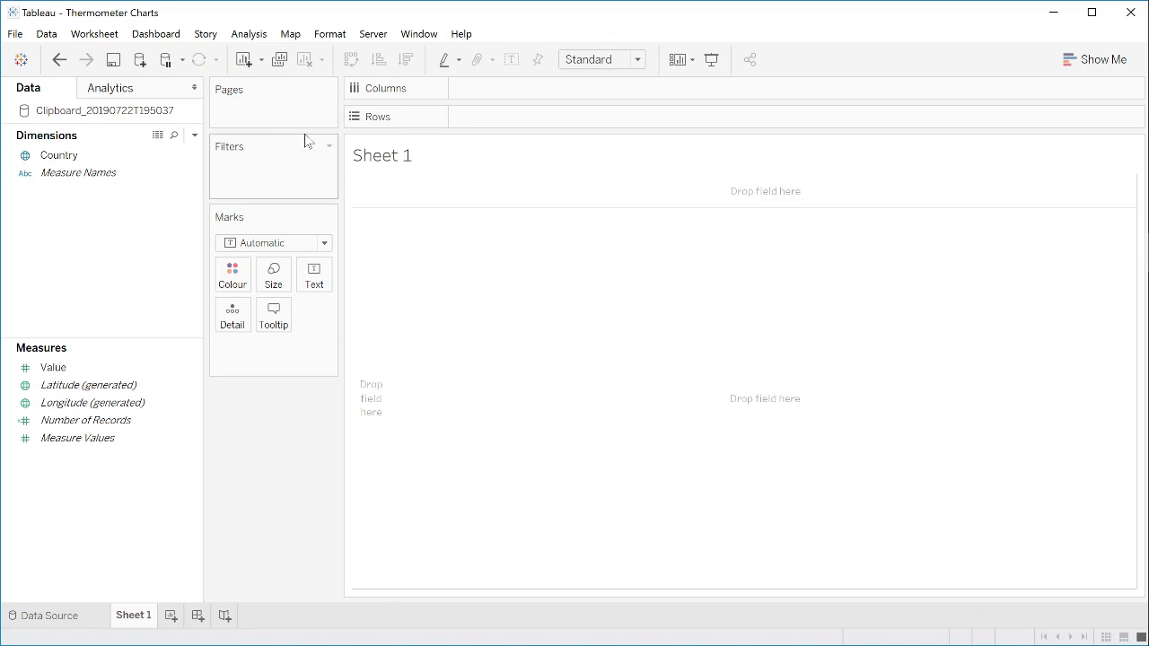
right_click(106, 116)
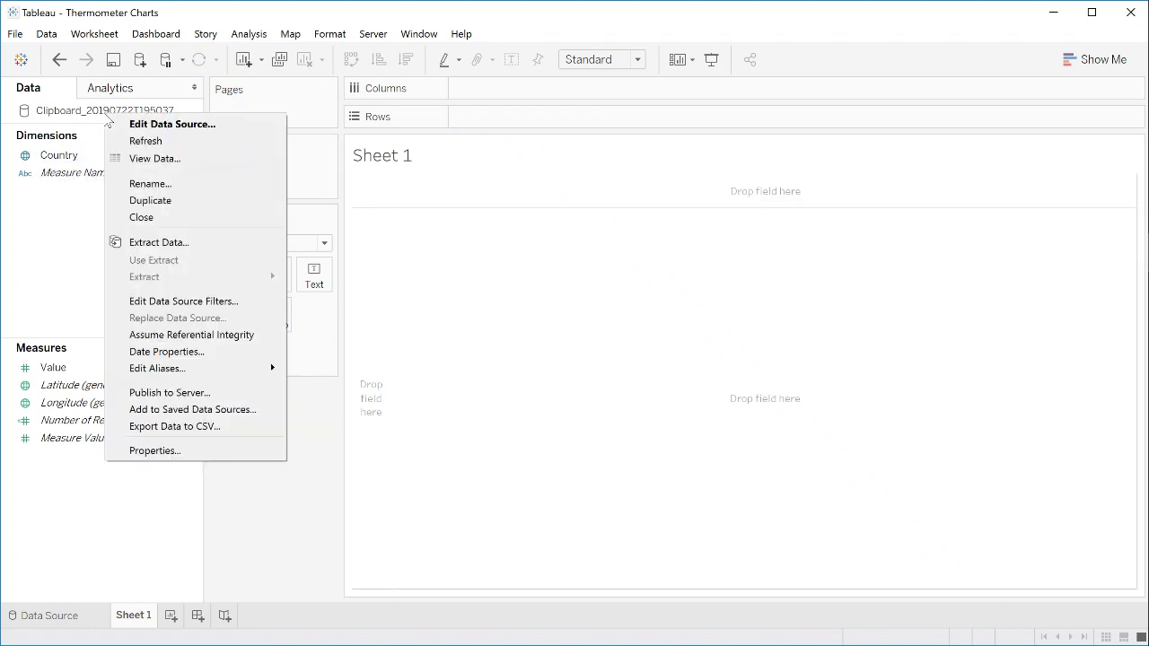
click(149, 126)
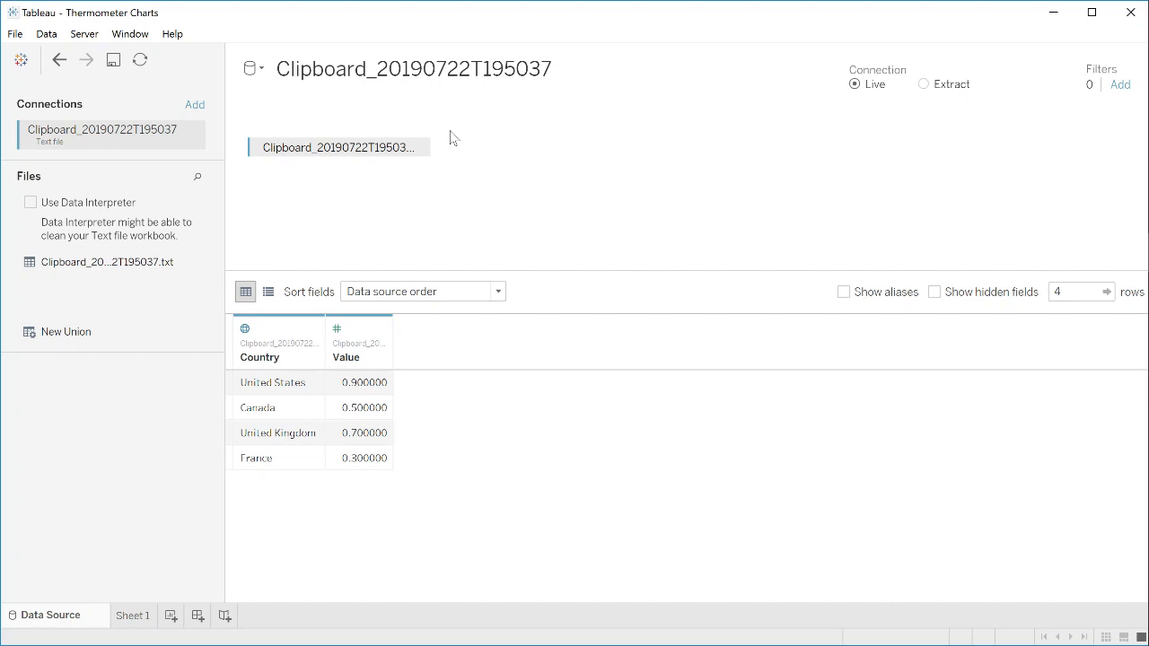
Copy the Path column (E2:E4, values 1 and 101) in Excel and return to Tableau
mouse_move(1135, 250)
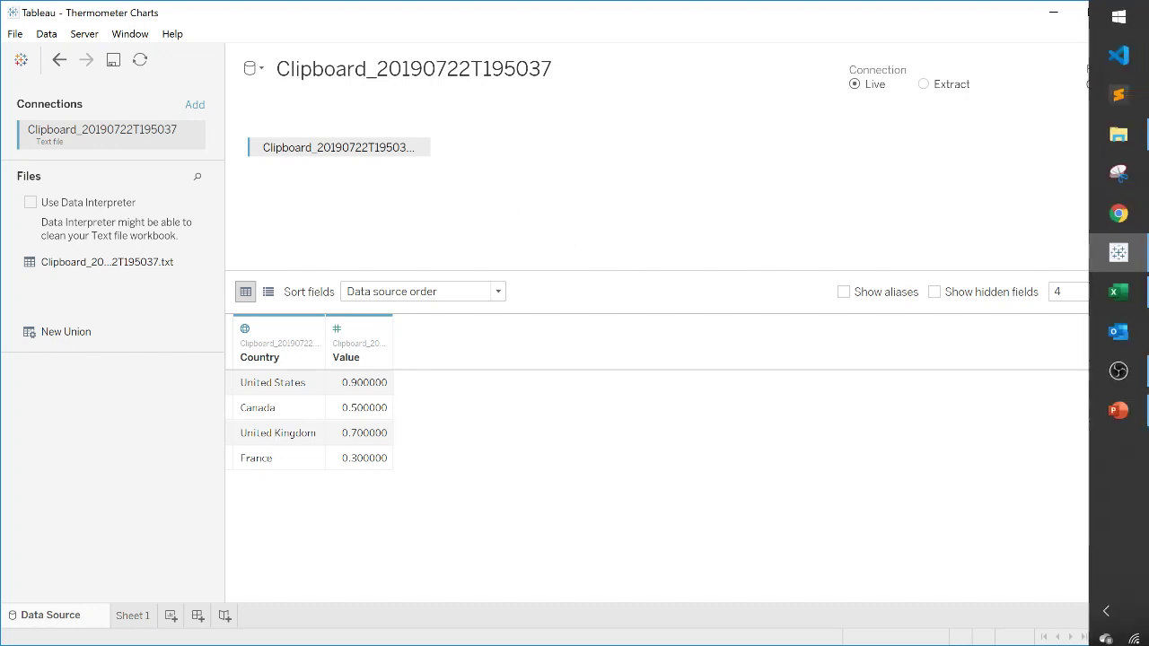
click(1118, 291)
click(601, 282)
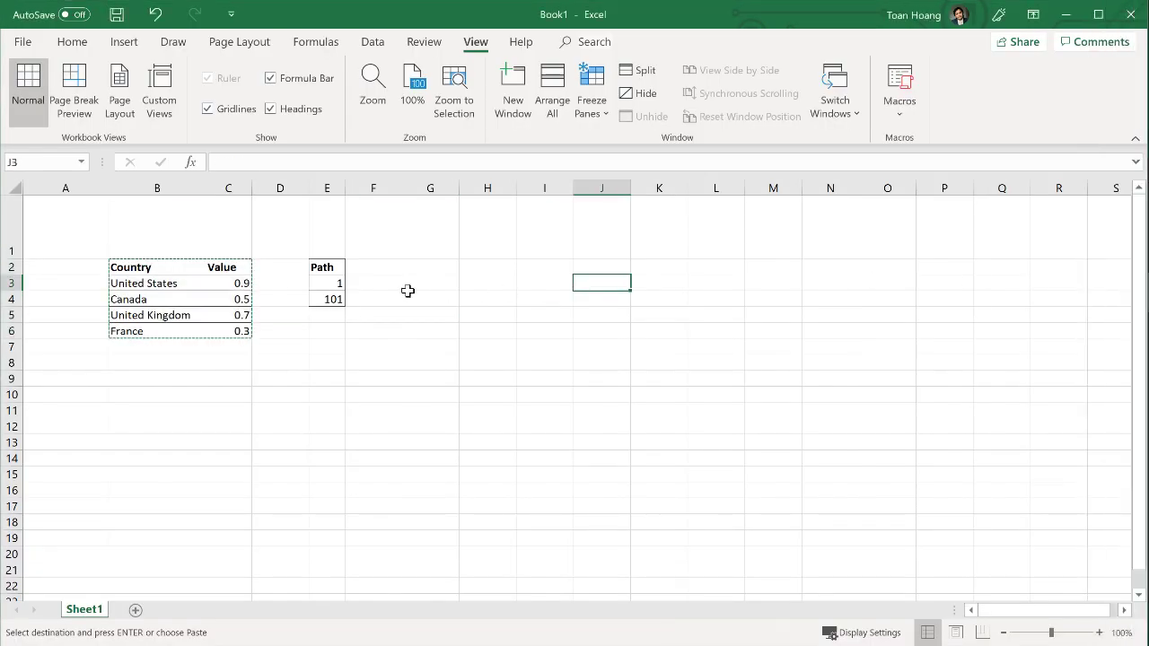
drag(323, 268, 327, 298)
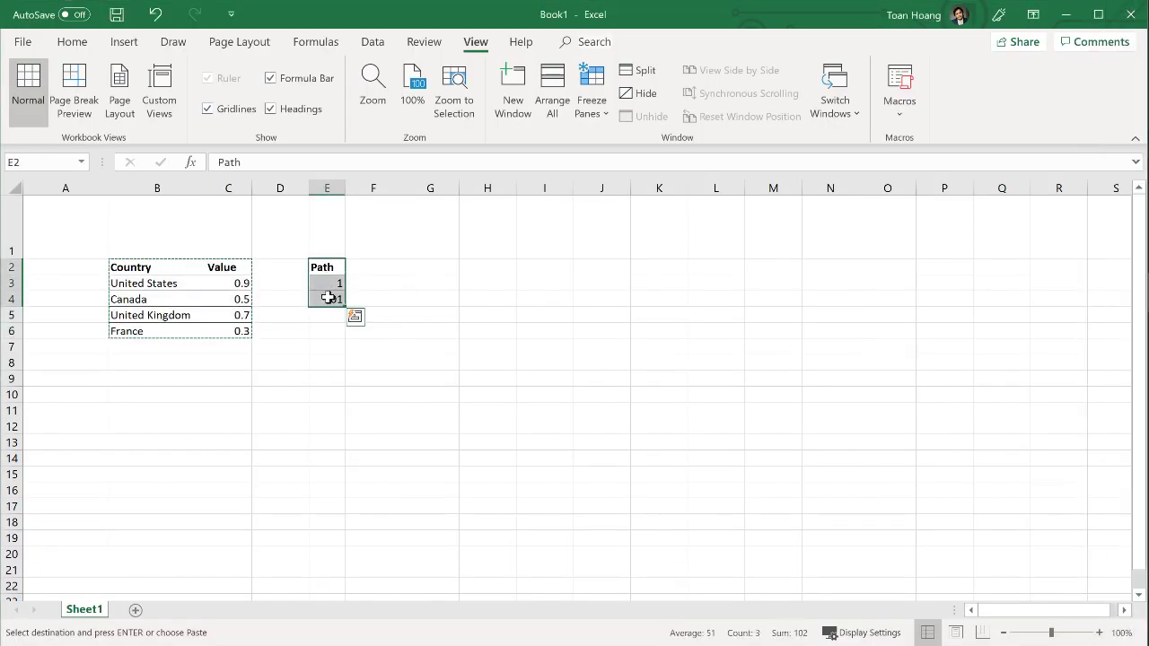
key(ctrl+c)
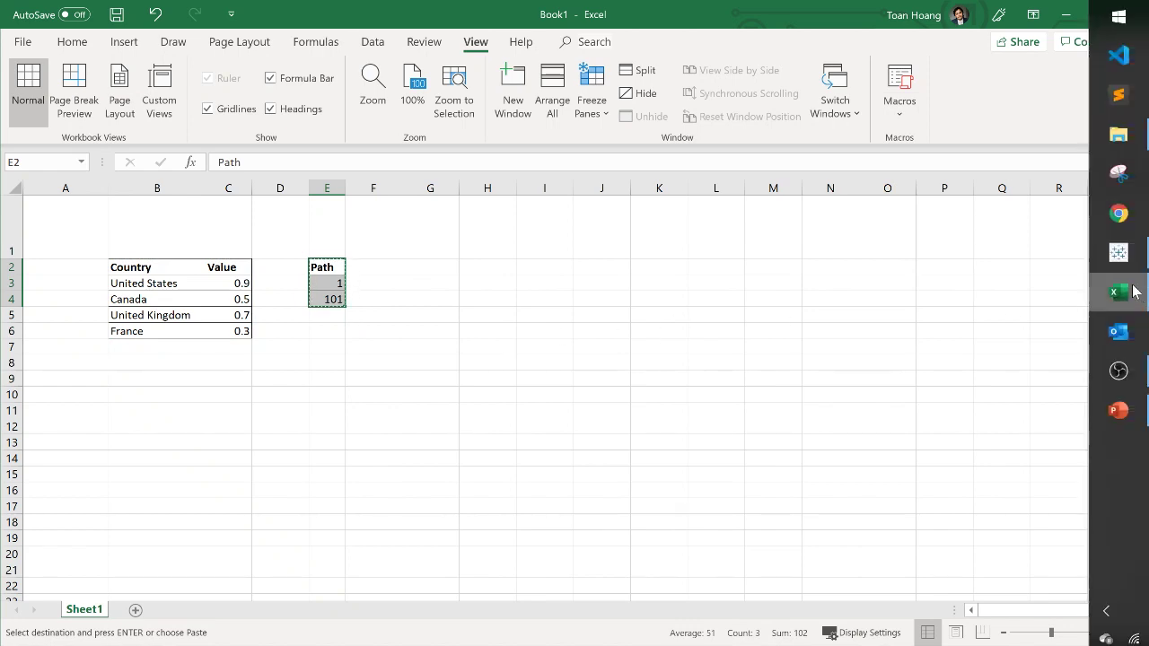
click(1119, 254)
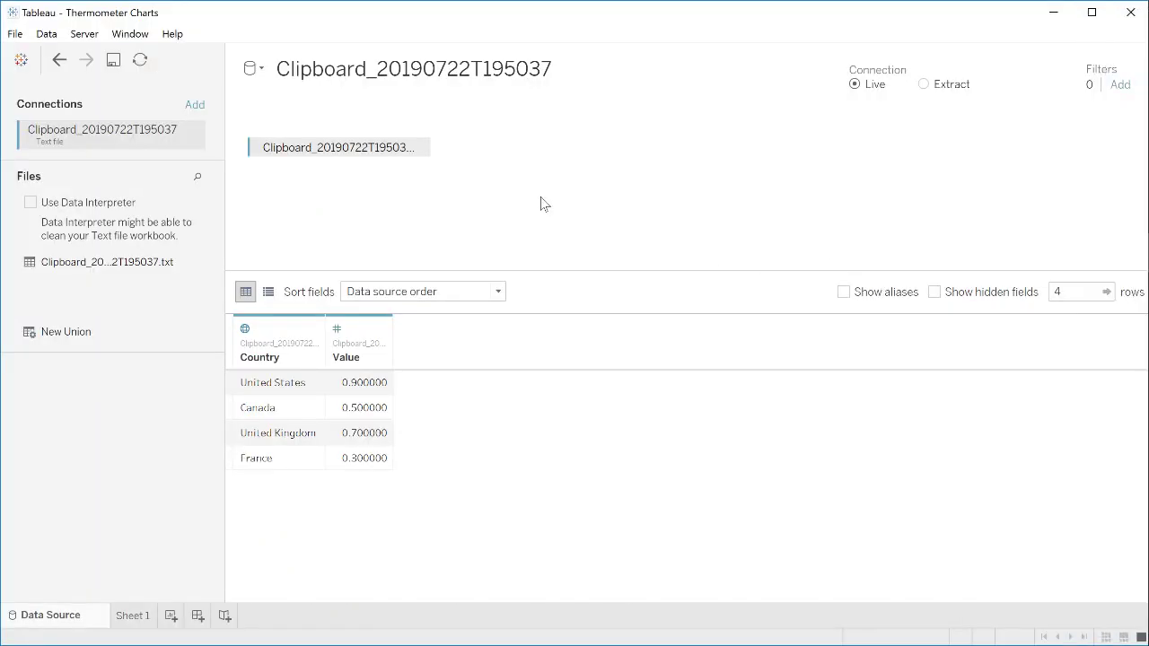
Paste the Path data as a second source and join it with join calculations 1 = 1
key(ctrl+v)
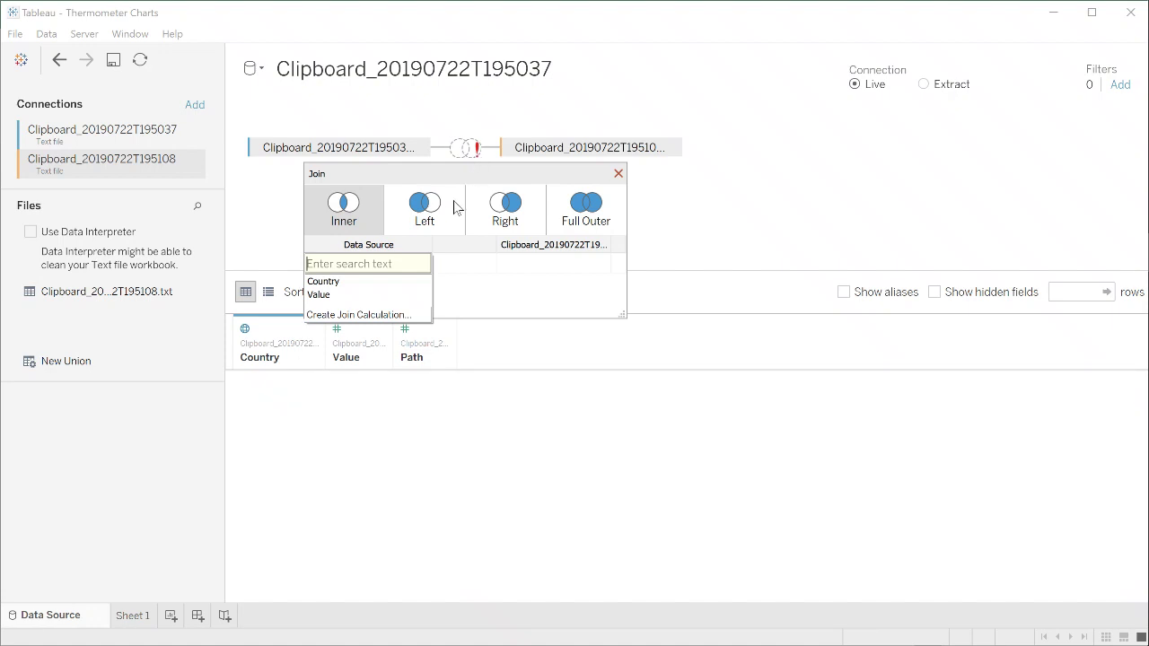
click(375, 316)
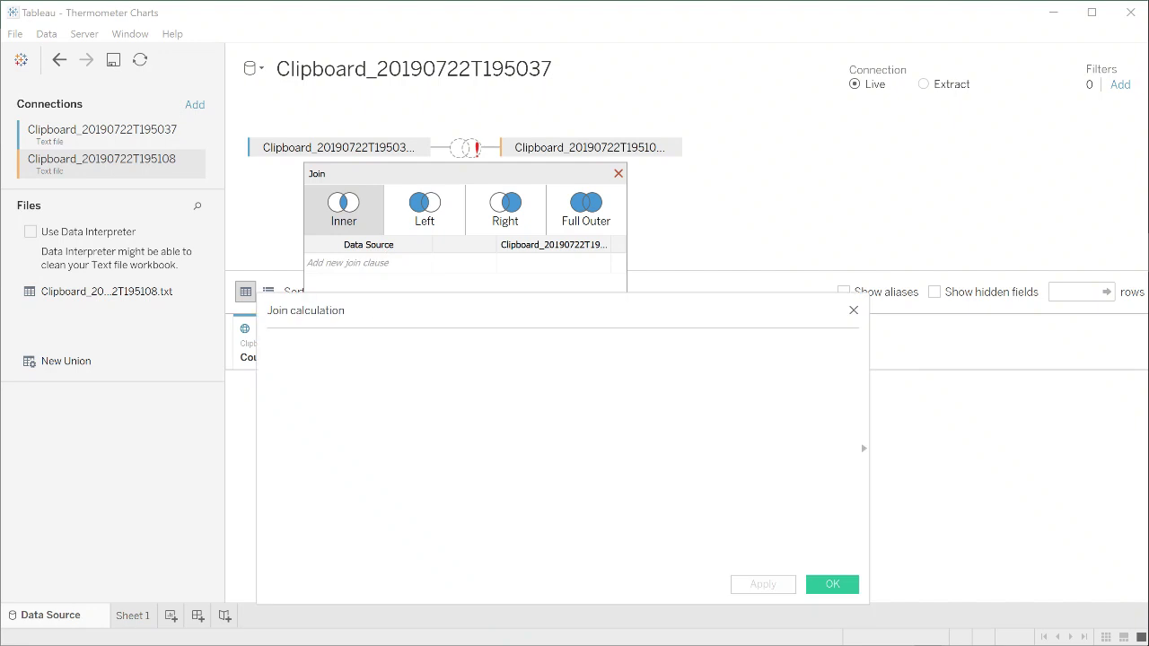
text(1)
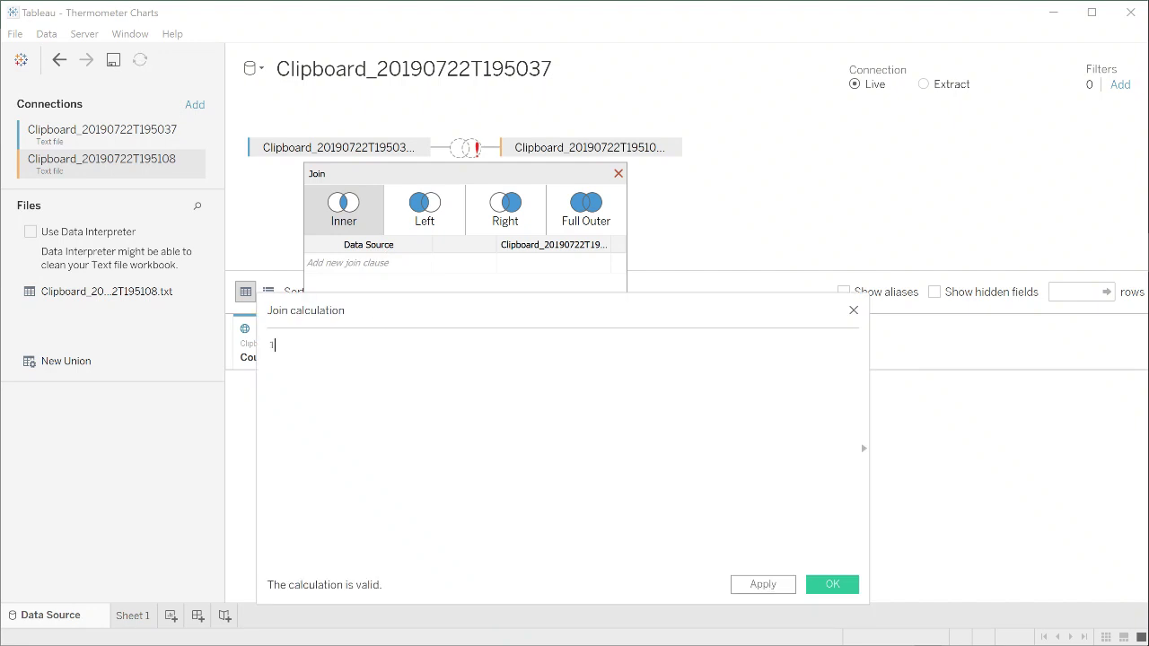
click(828, 586)
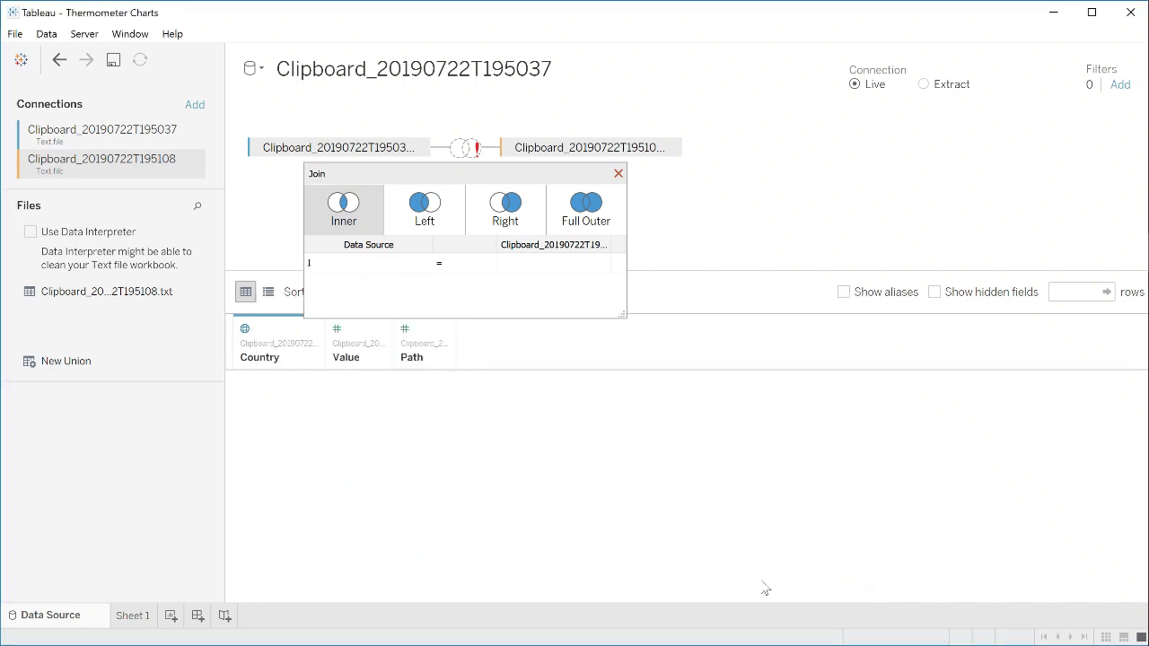
click(538, 265)
click(540, 266)
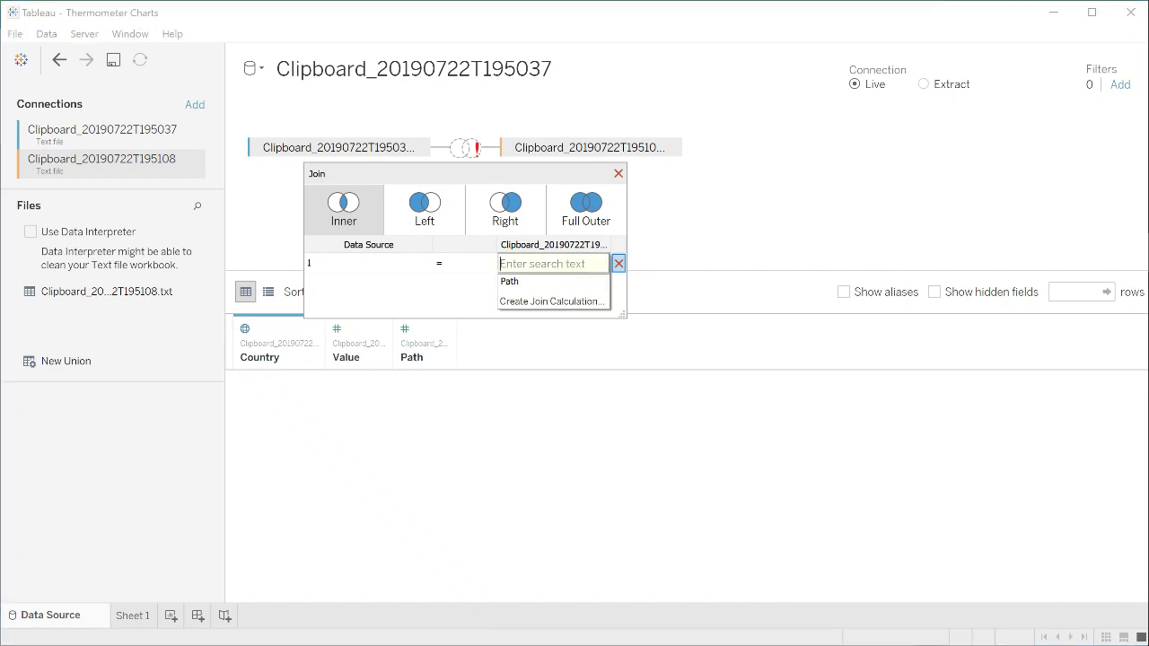
click(557, 301)
text(1)
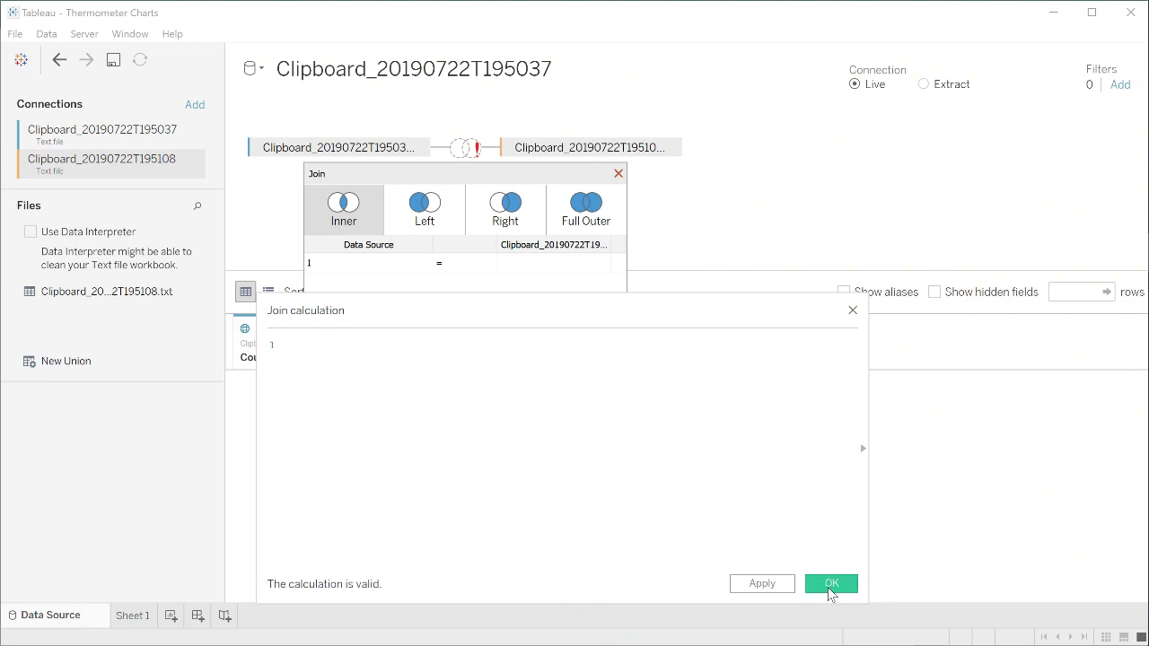
click(832, 586)
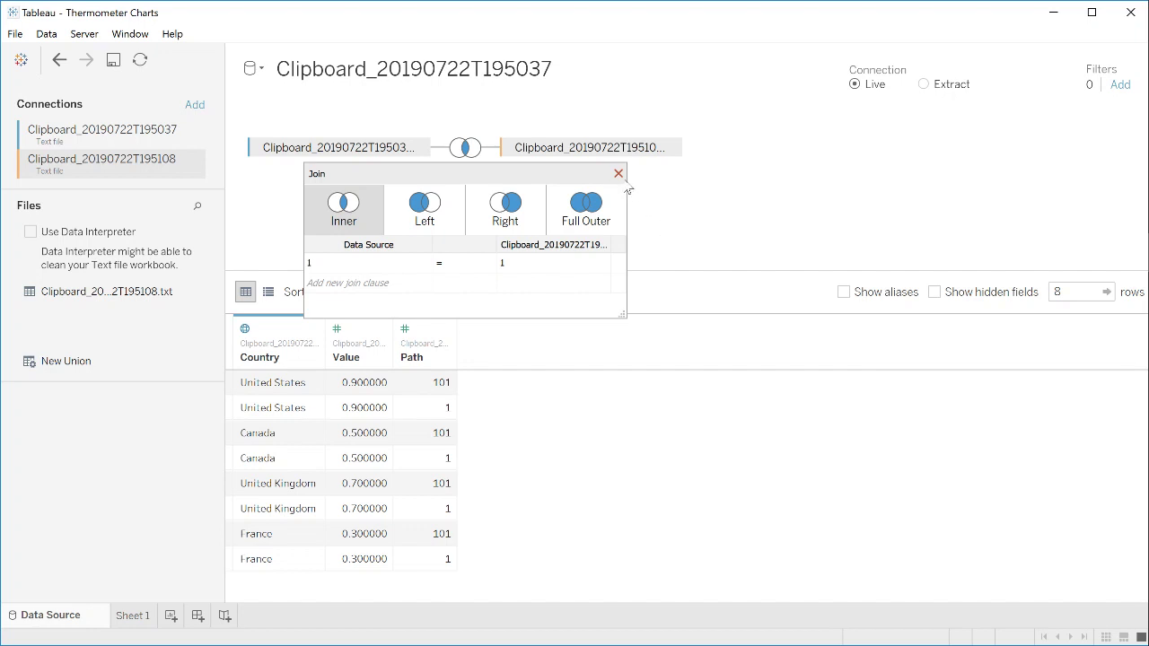
Close the join settings dialog
click(619, 174)
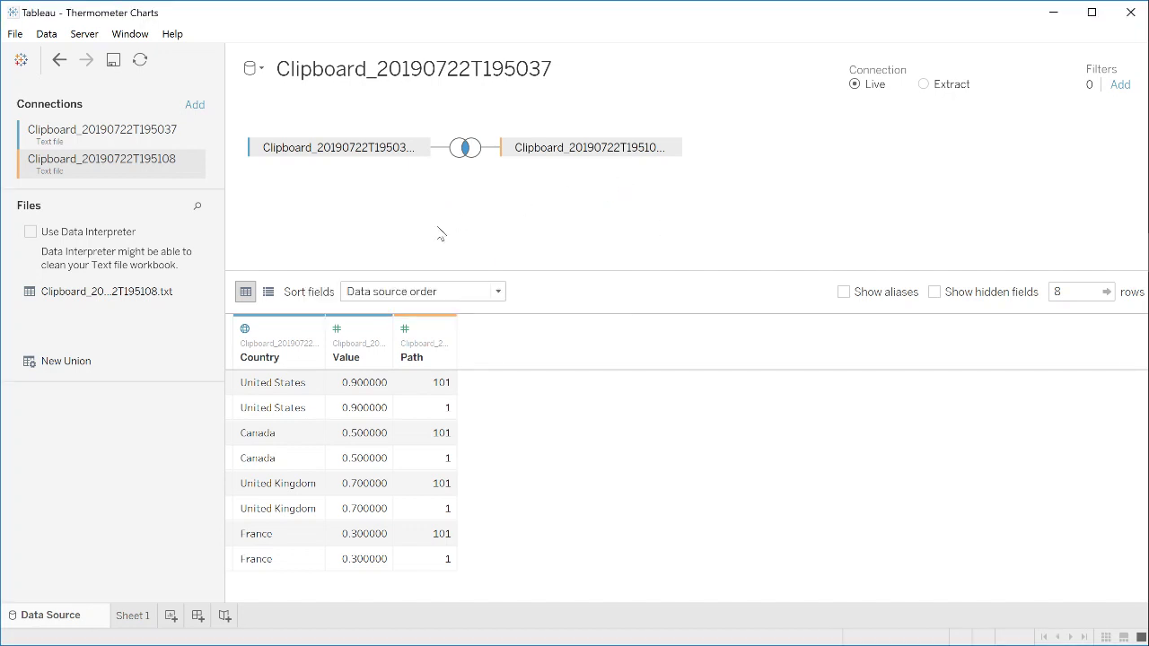
Switch to Sheet 1 and stop grouping the Data pane fields by source table
click(126, 615)
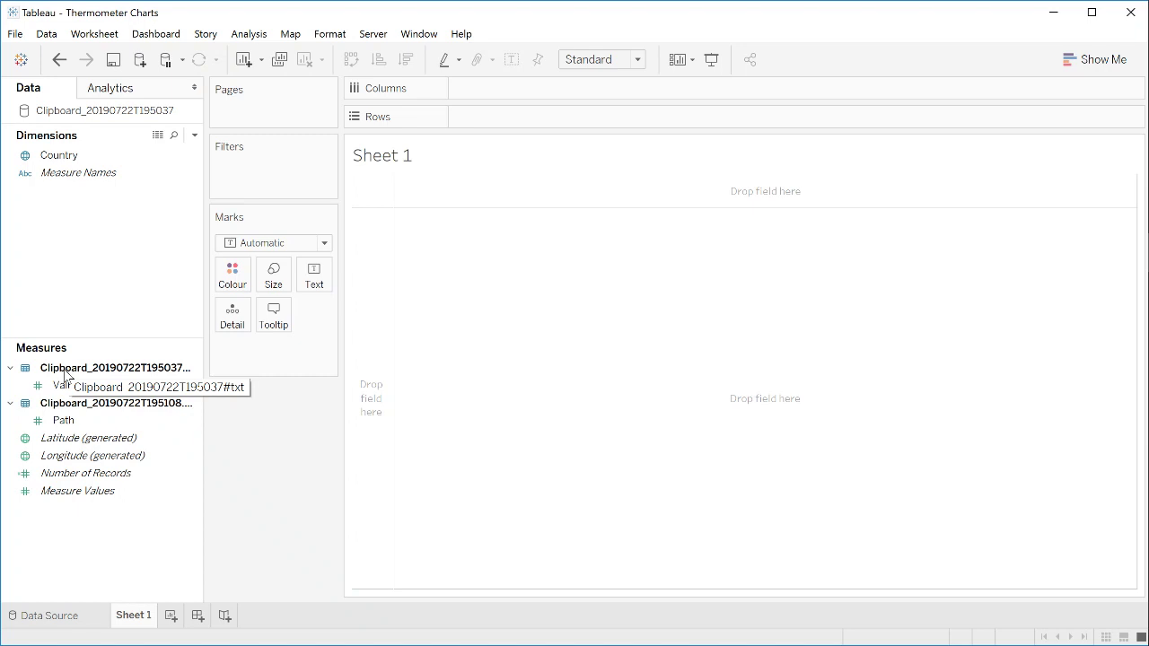
right_click(113, 523)
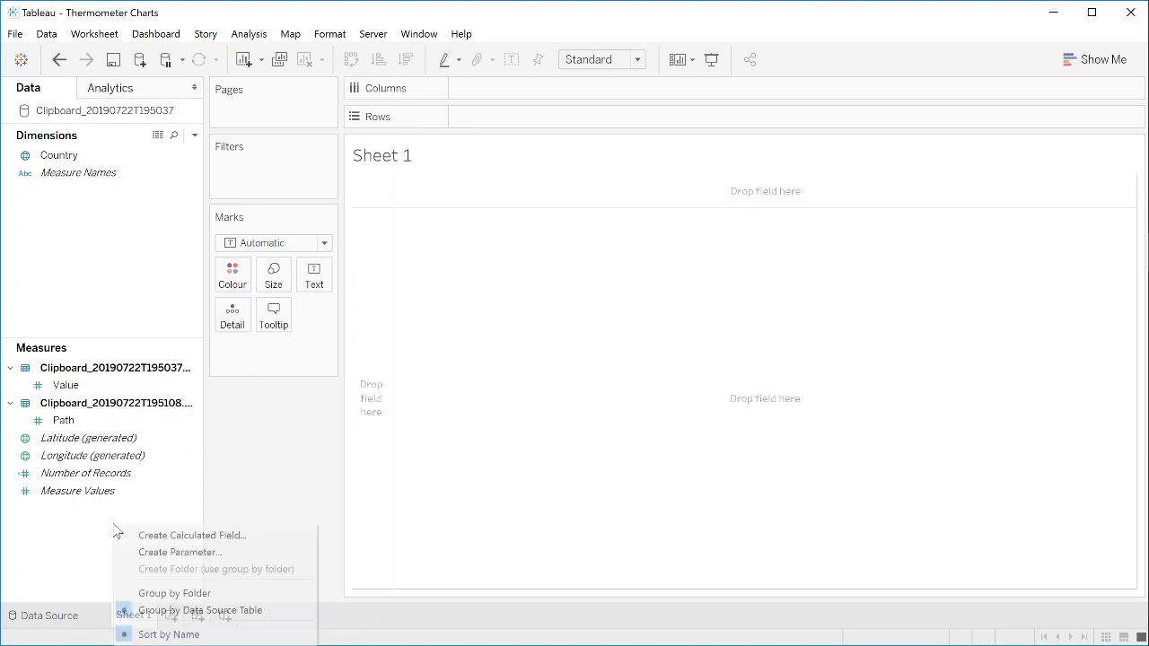
click(206, 595)
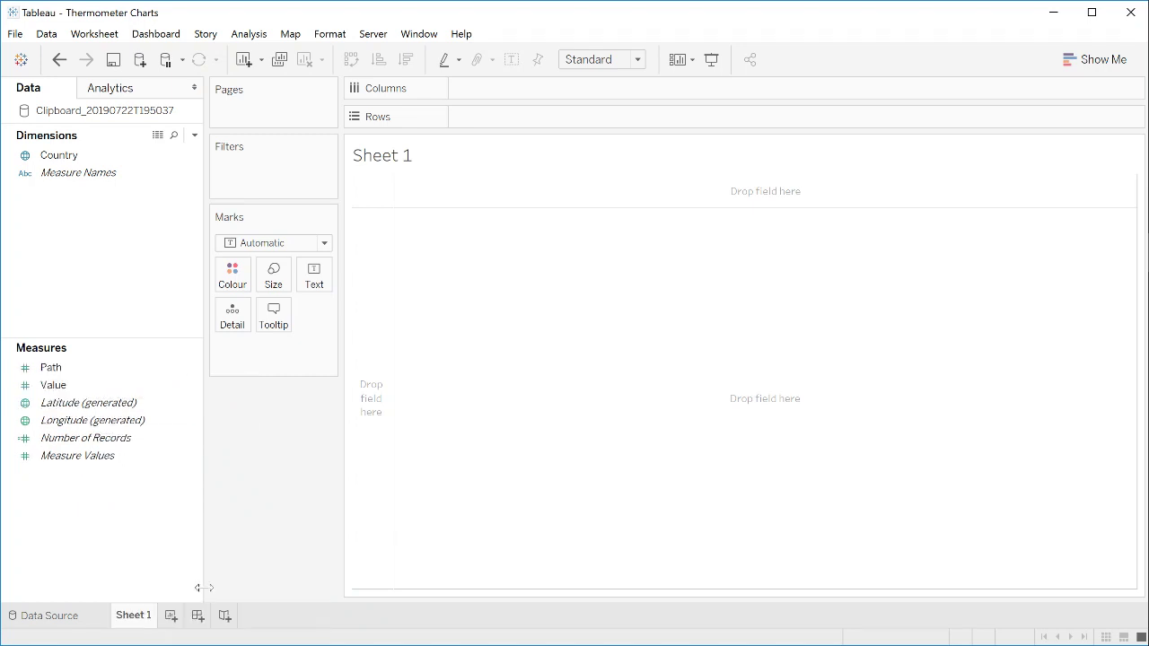
click(179, 422)
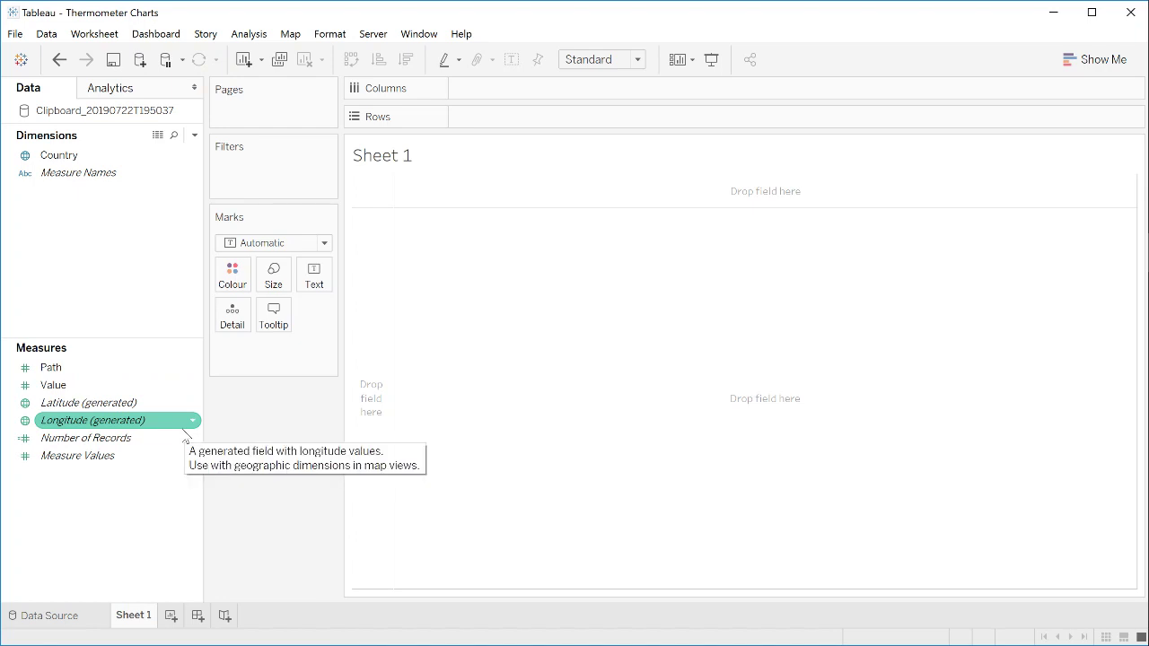
Create bins from Path with a bin size of 1, replacing 30.3
right_click(80, 368)
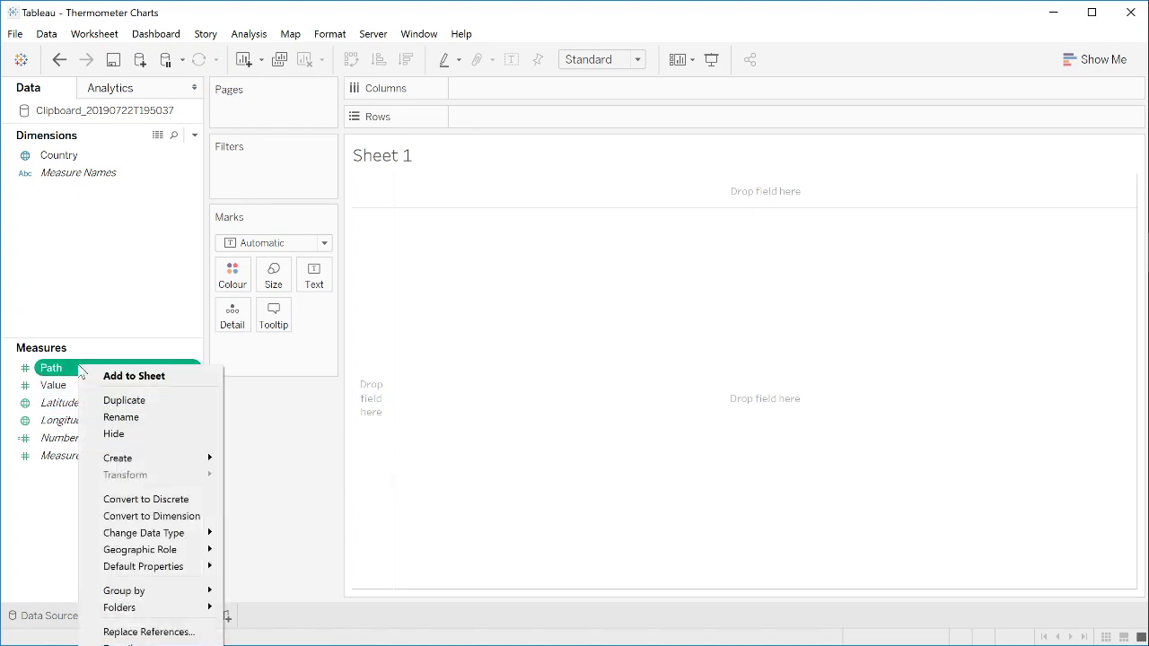
mouse_move(143, 456)
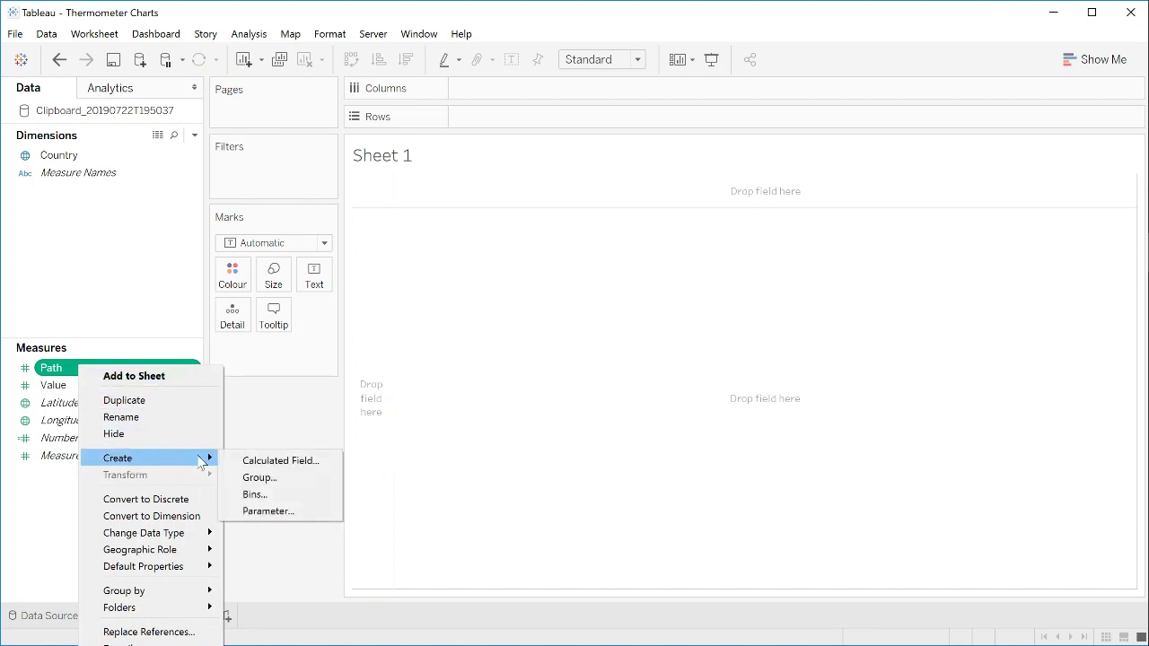
click(267, 494)
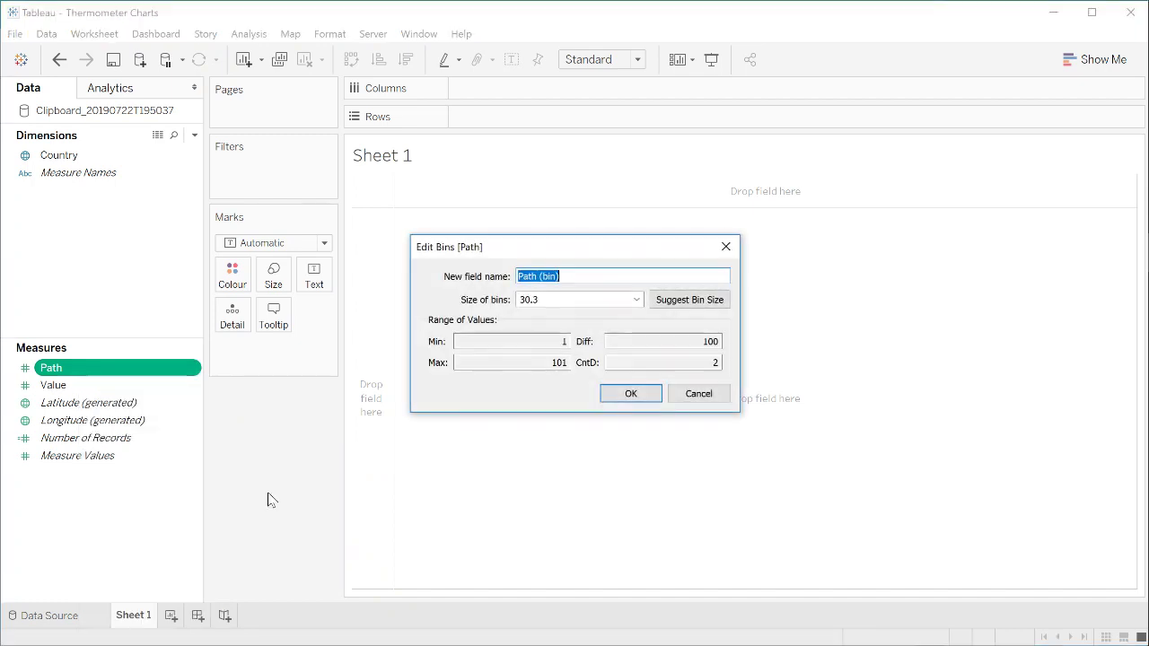
click(543, 300)
drag(538, 300, 519, 300)
text(1)
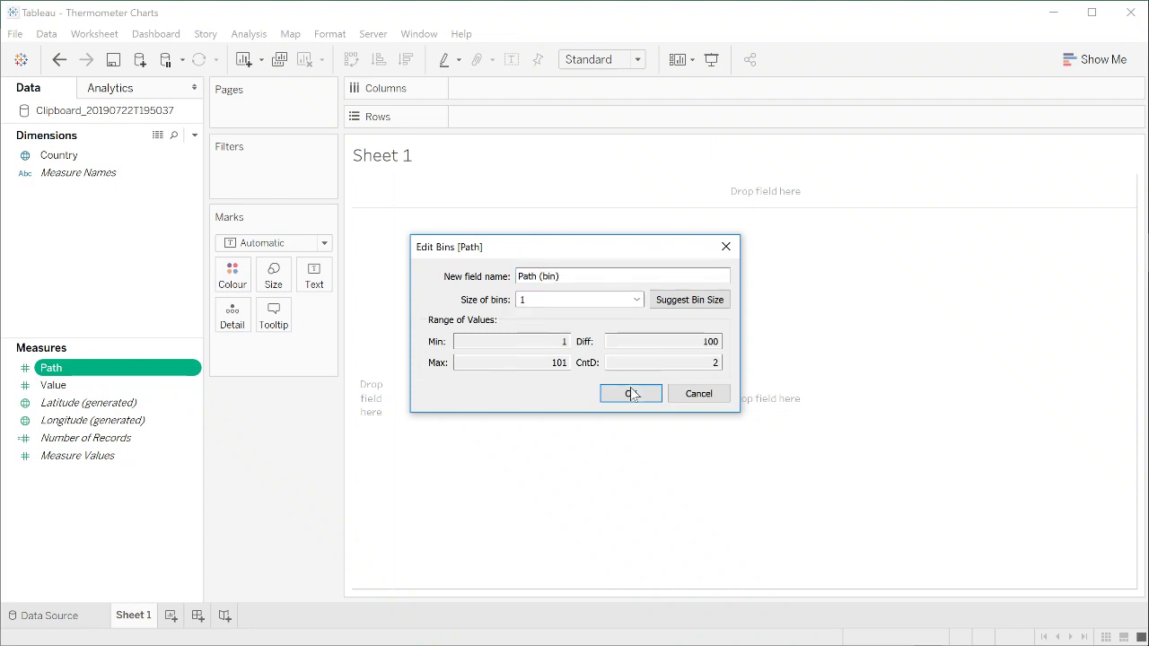
click(632, 394)
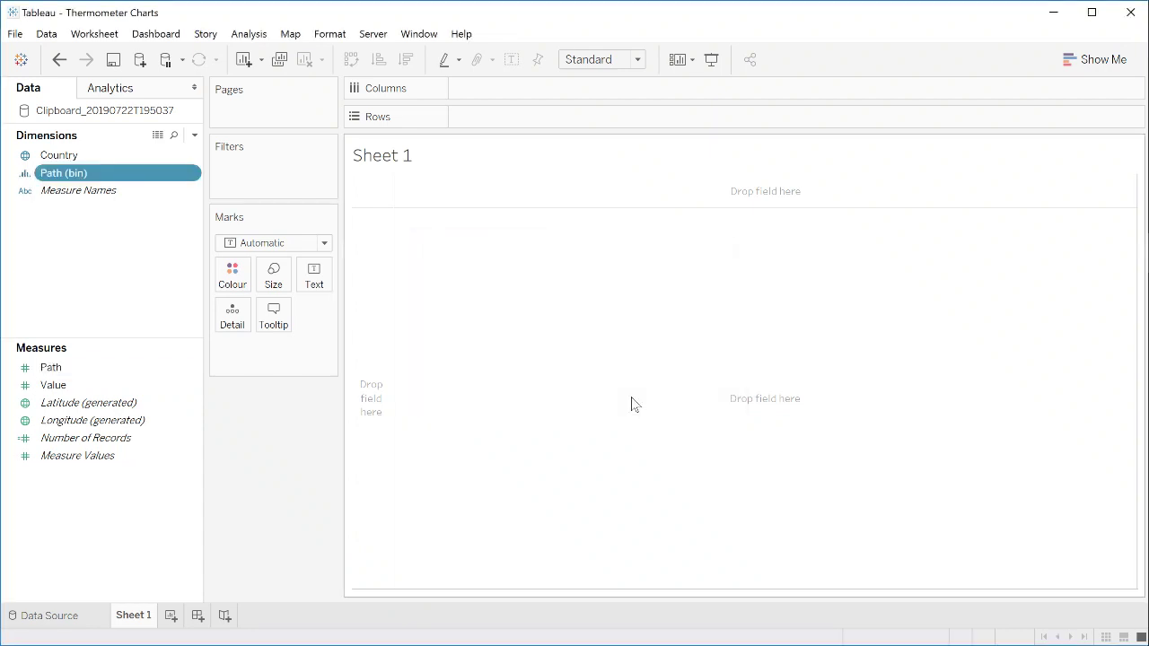
Create a calculated field named Index with the formula INDEX()-1
right_click(86, 235)
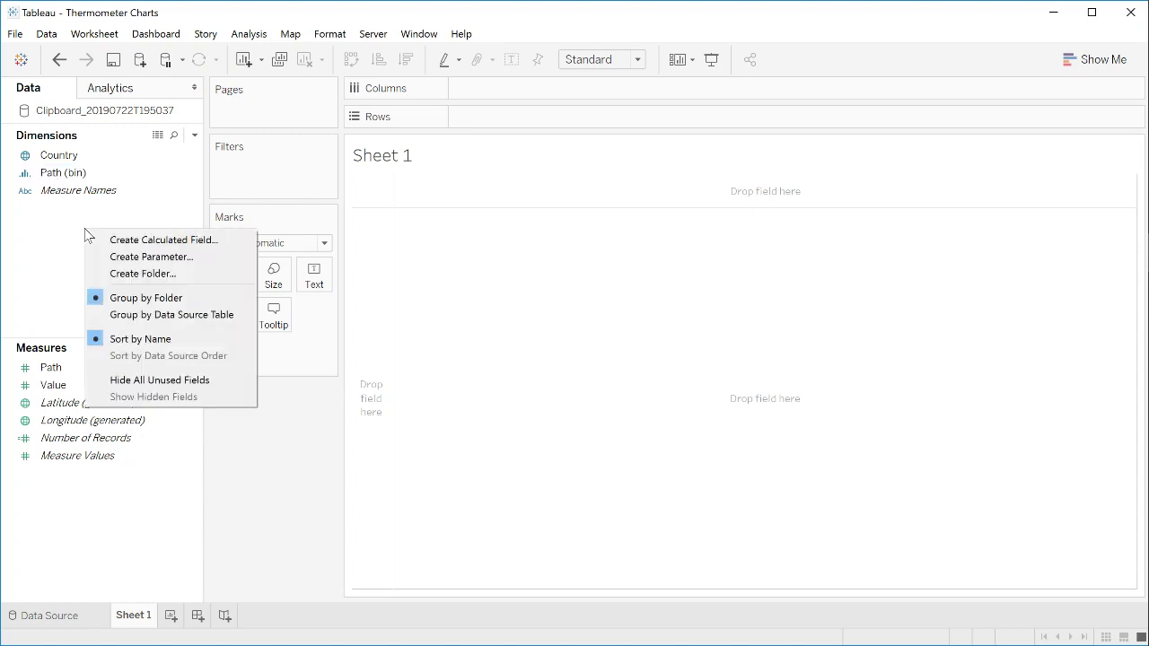
click(108, 241)
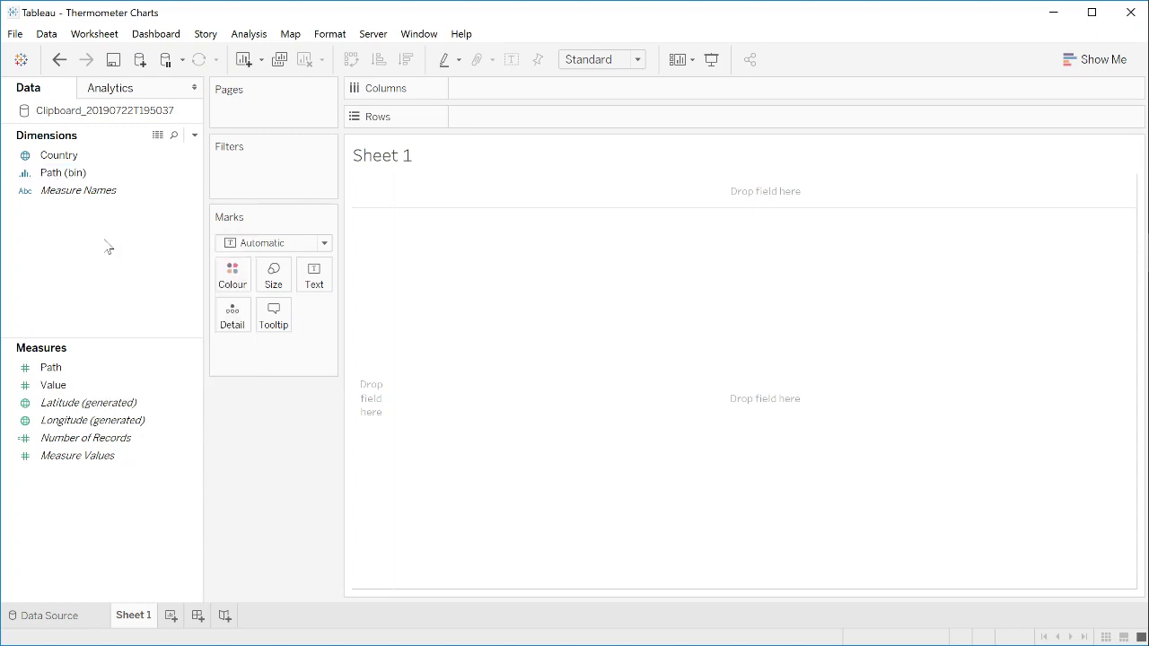
text(Index)
key(Tab)
text(inde)
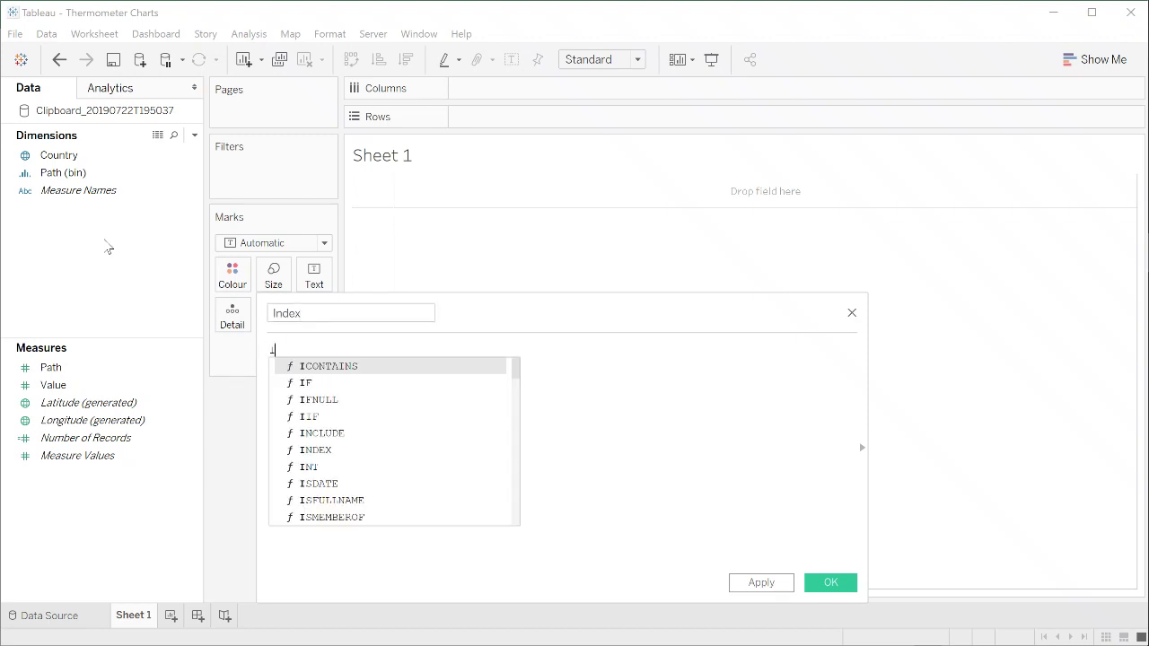
key(Return)
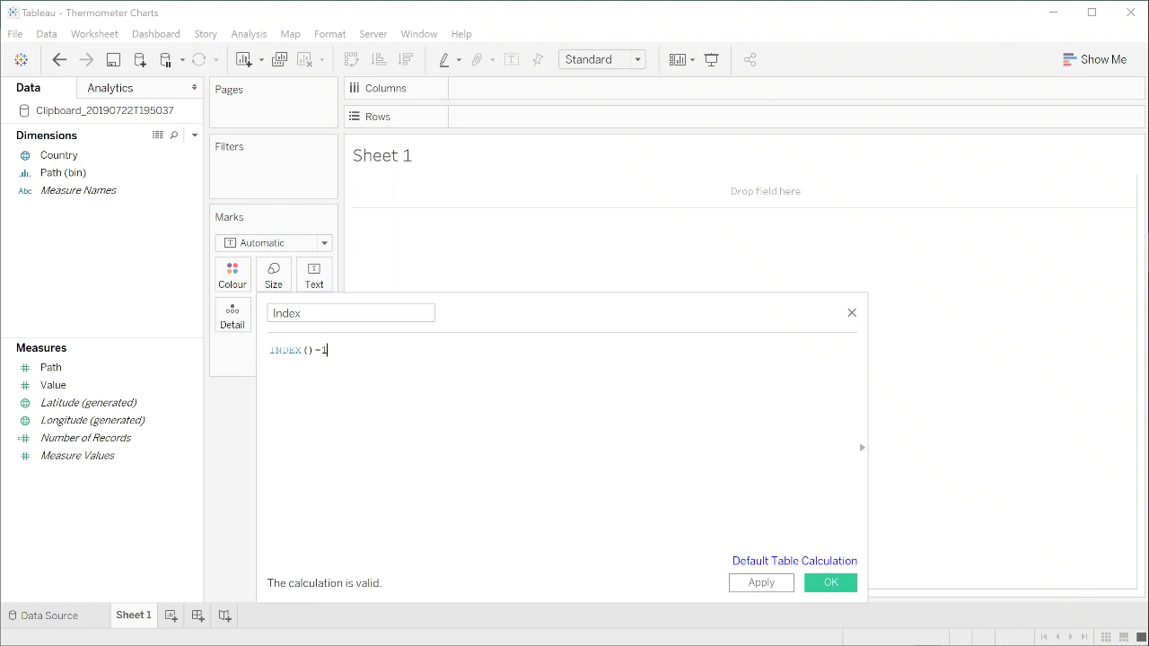
click(832, 585)
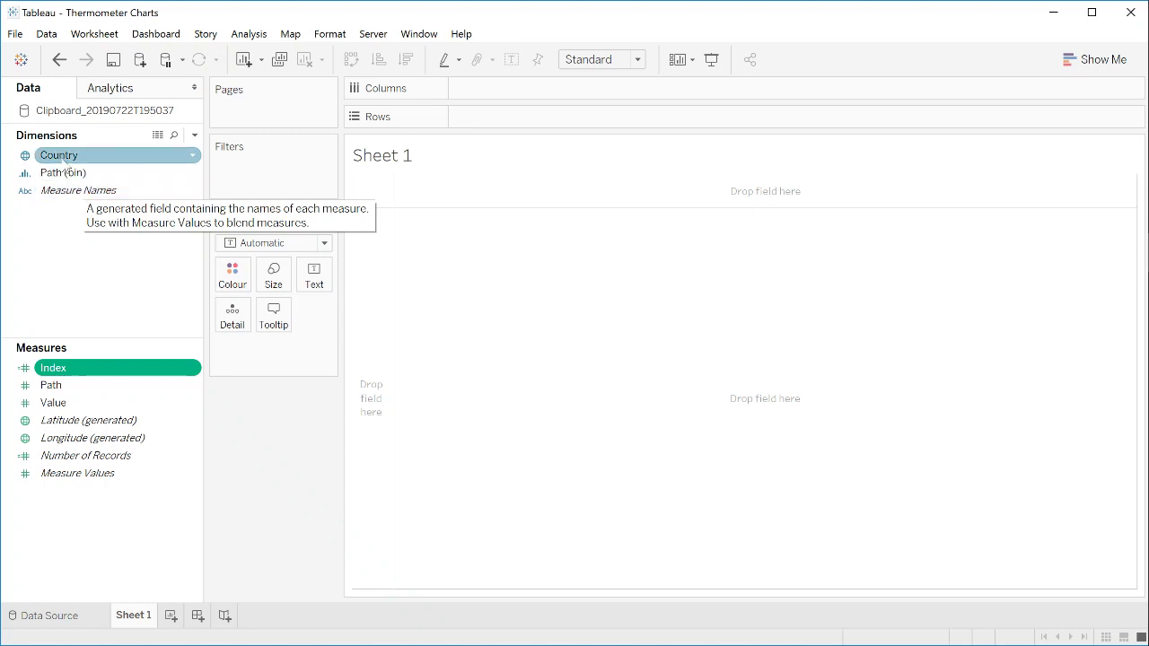
Place Country on Columns, Index and Path (bin) on Rows, and set the mark type to Line
drag(60, 155, 494, 94)
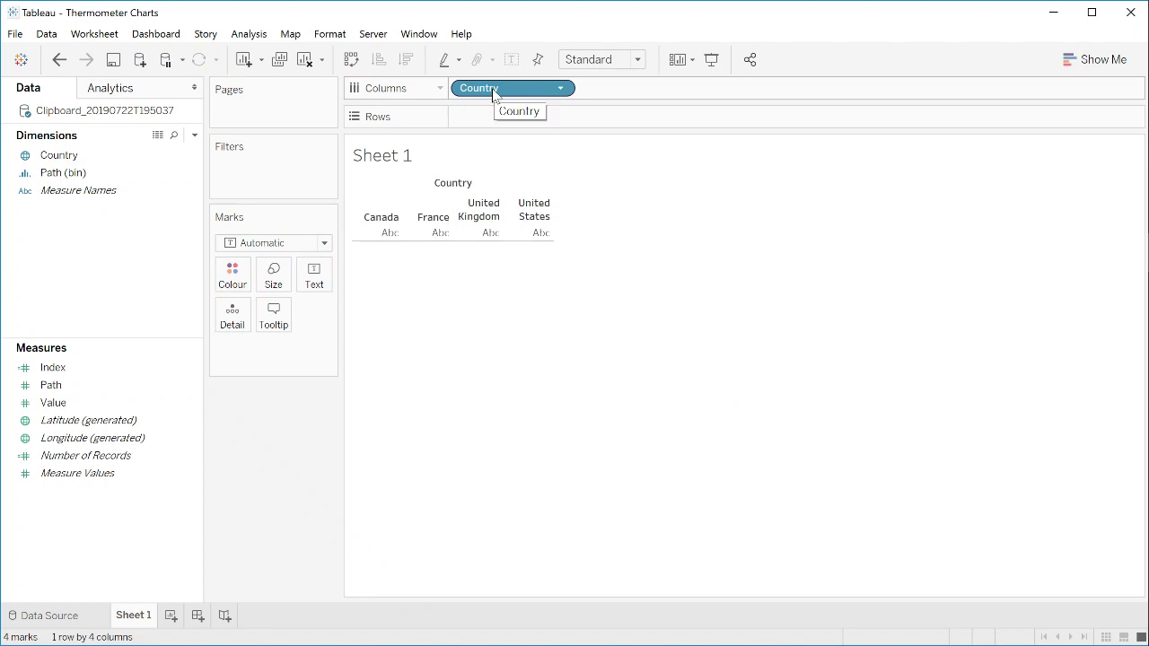
drag(67, 368, 481, 129)
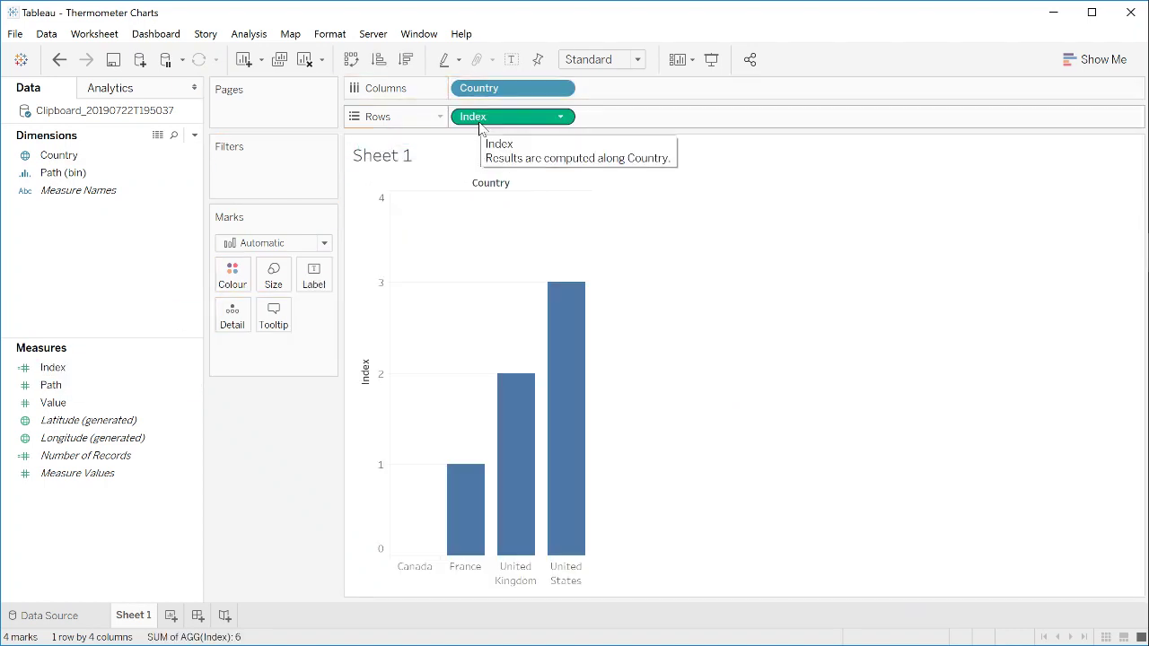
click(69, 179)
drag(68, 179, 631, 124)
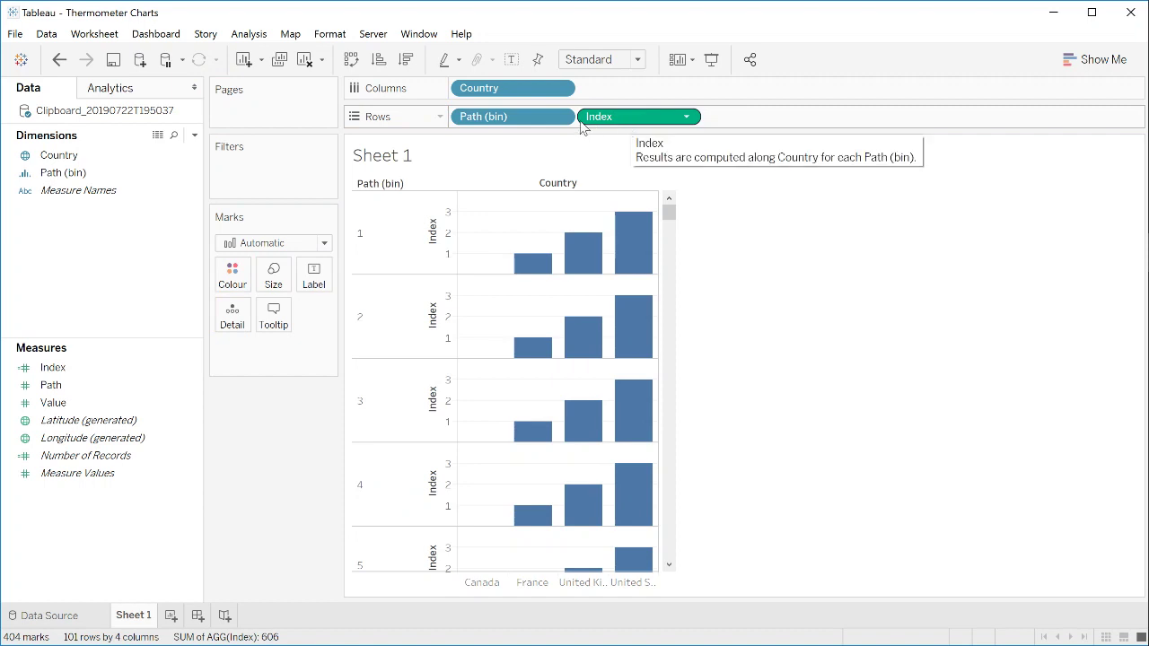
right_click(505, 126)
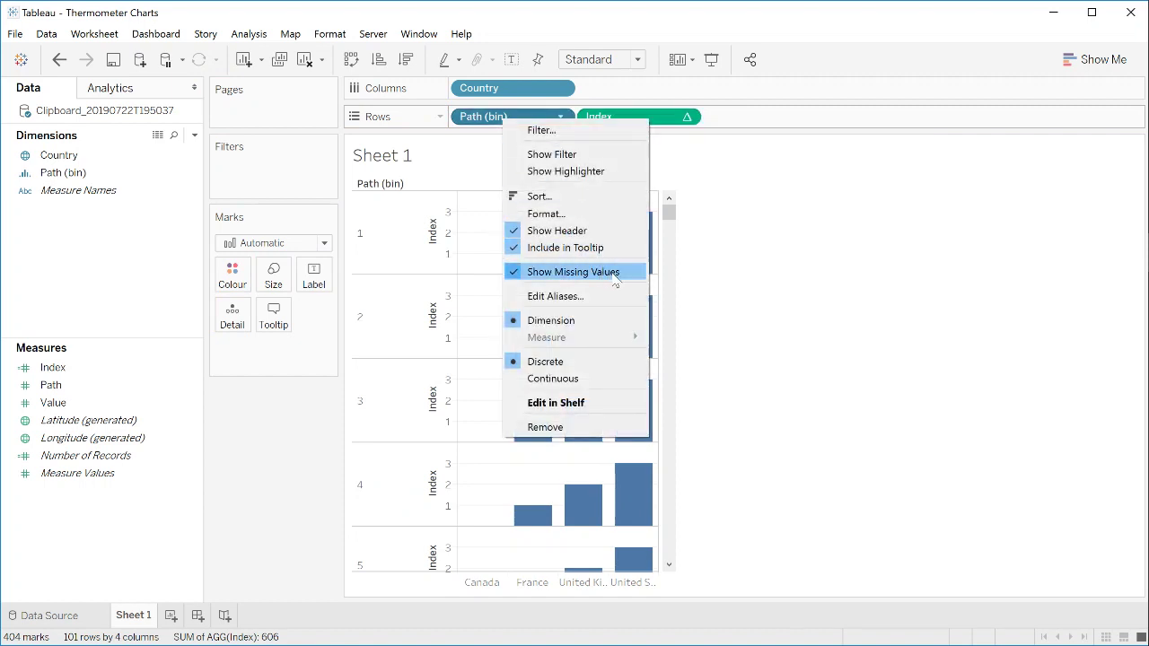
click(795, 290)
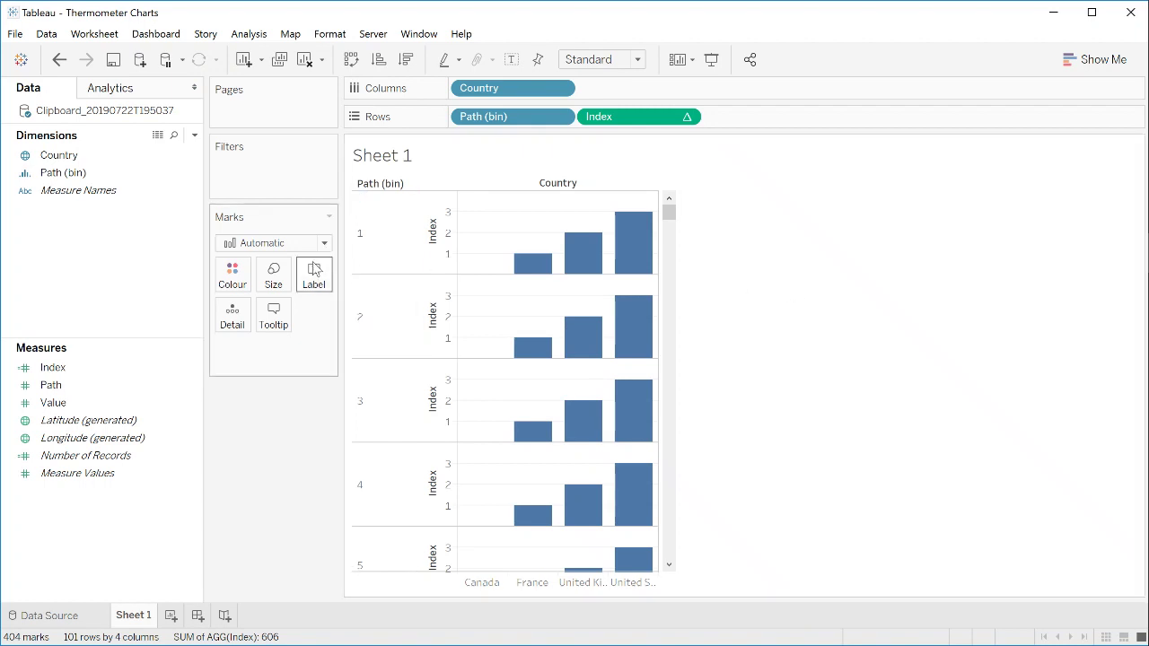
click(299, 249)
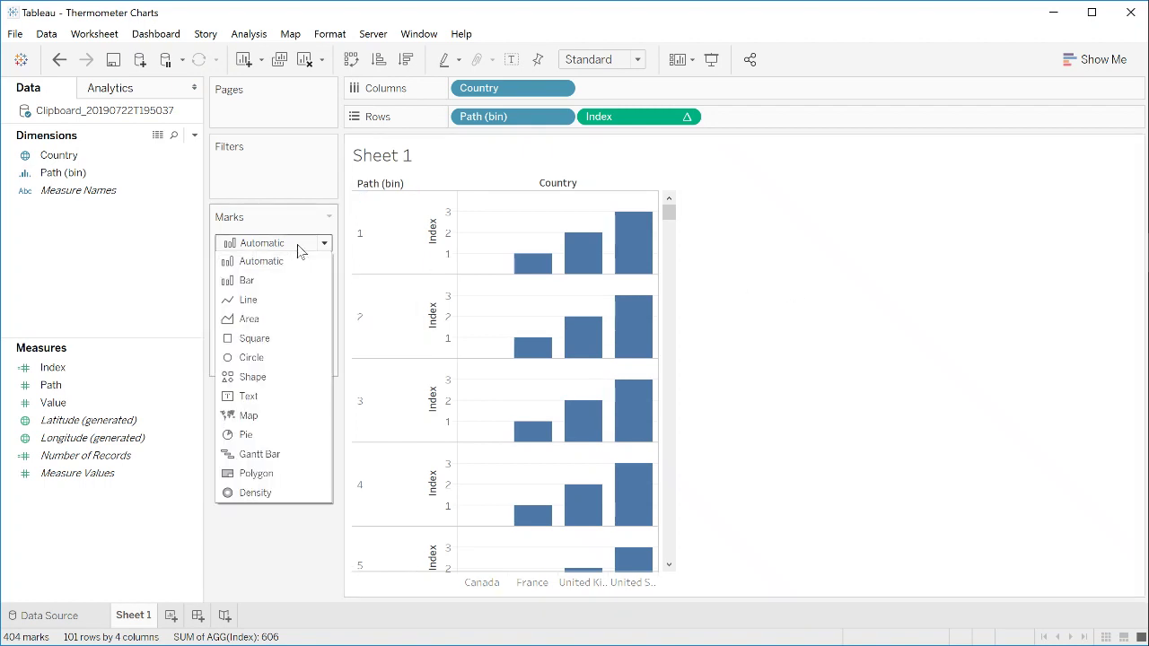
click(274, 300)
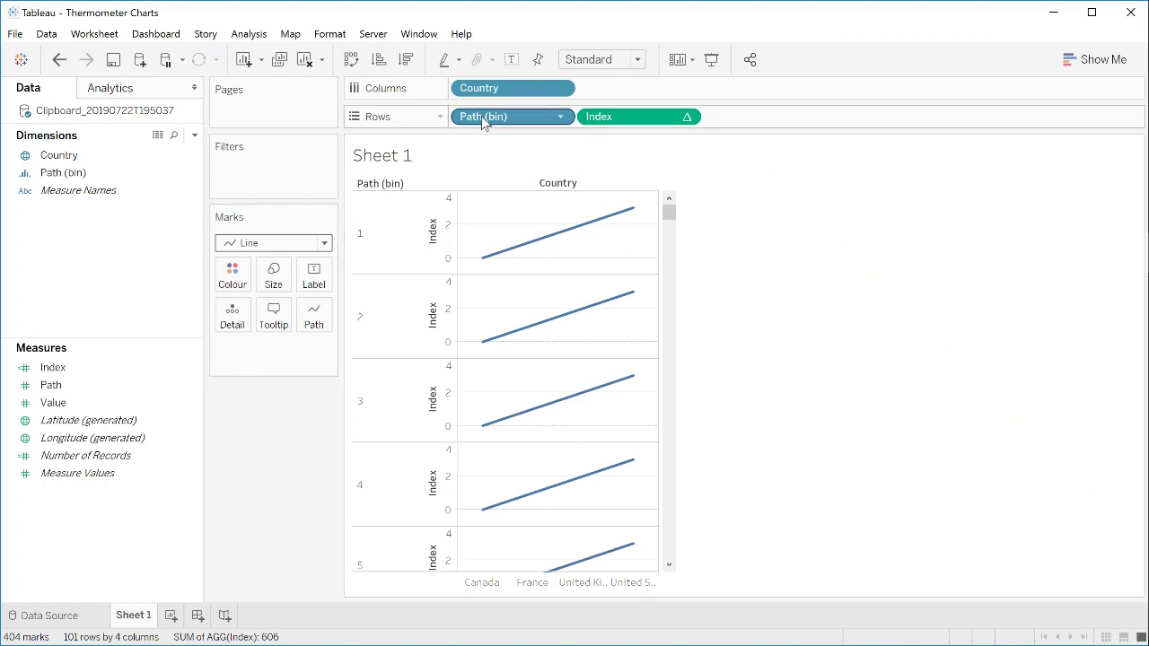
Move Path (bin) onto the Marks Path and compute Index using Path (bin)
drag(489, 121, 320, 319)
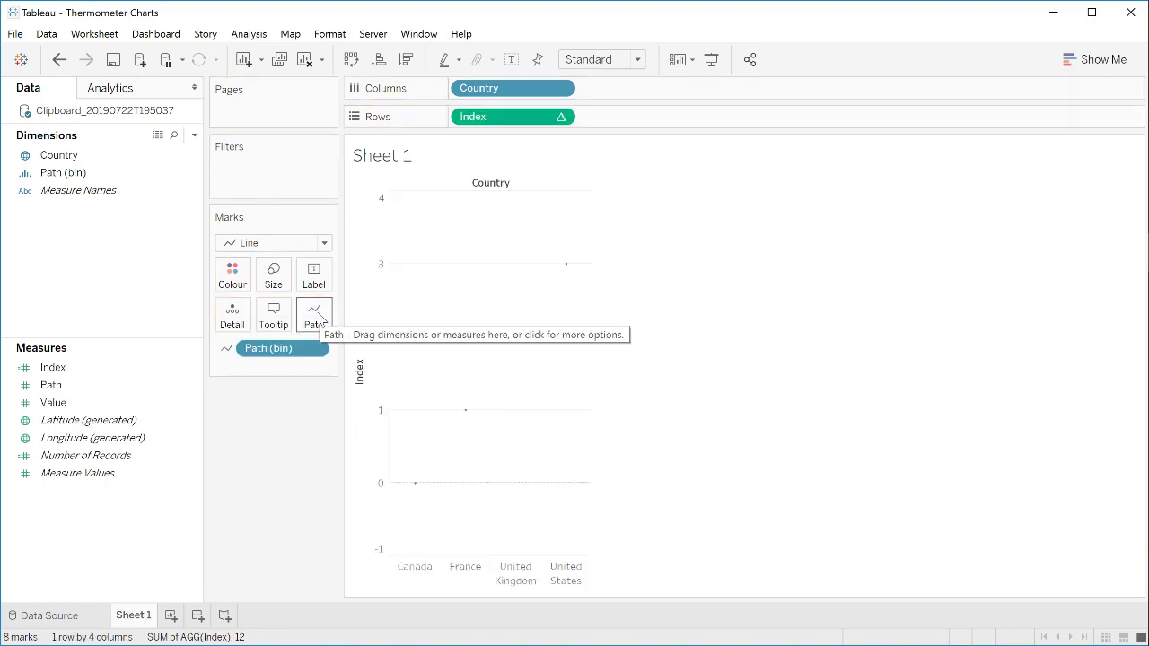
right_click(505, 124)
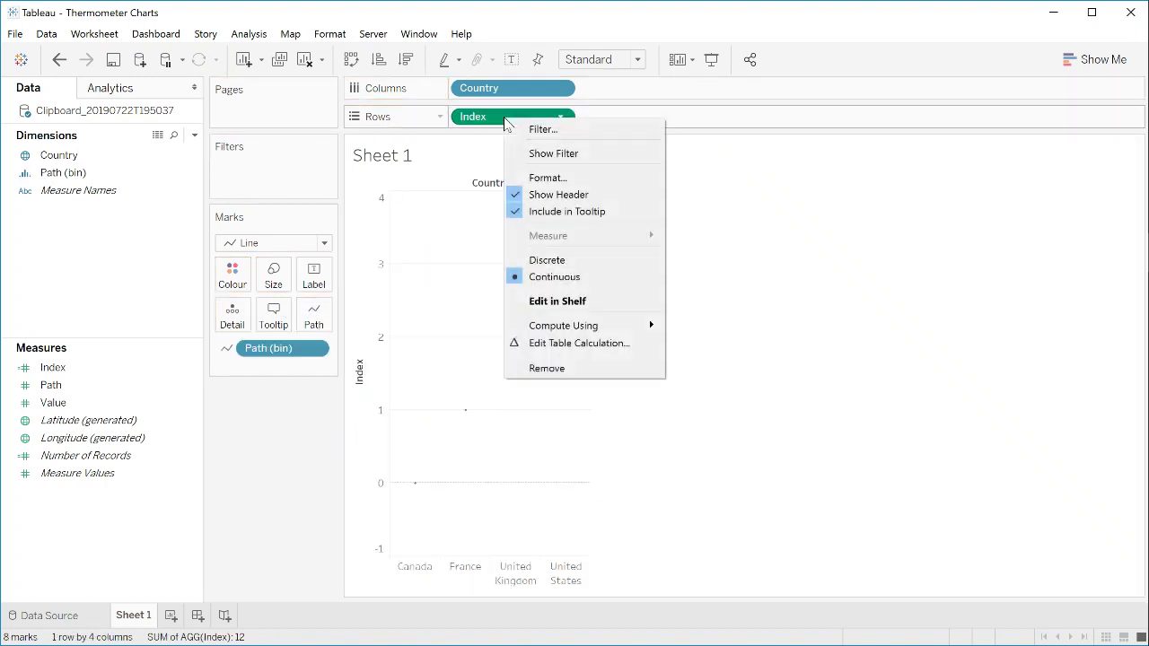
mouse_move(607, 327)
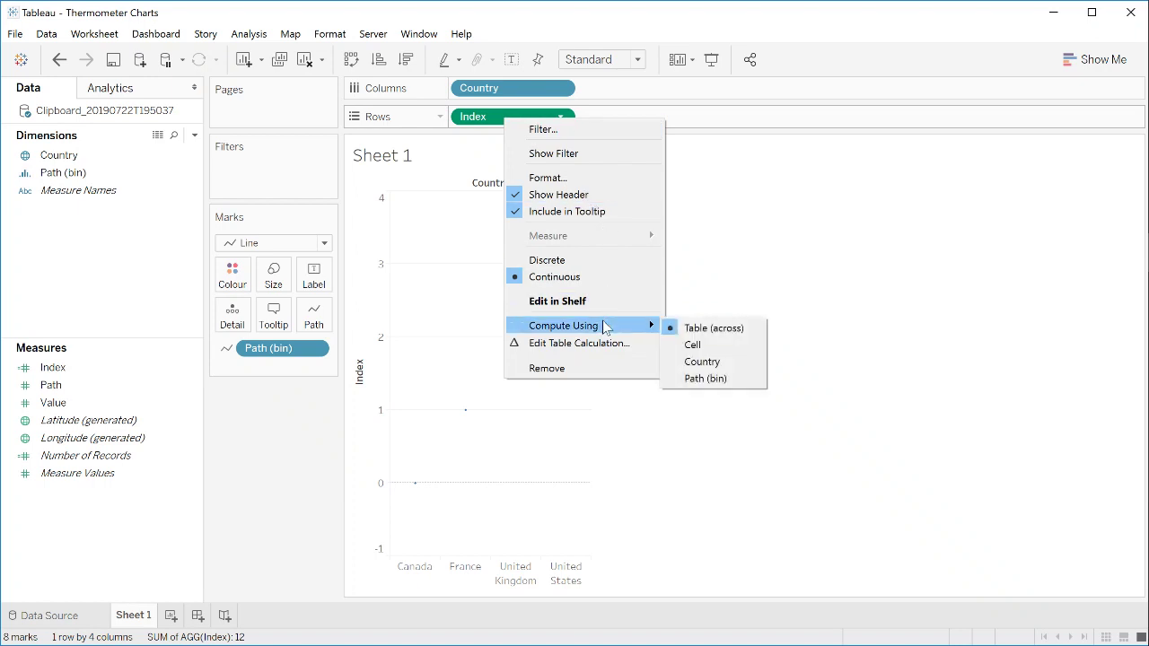
click(706, 378)
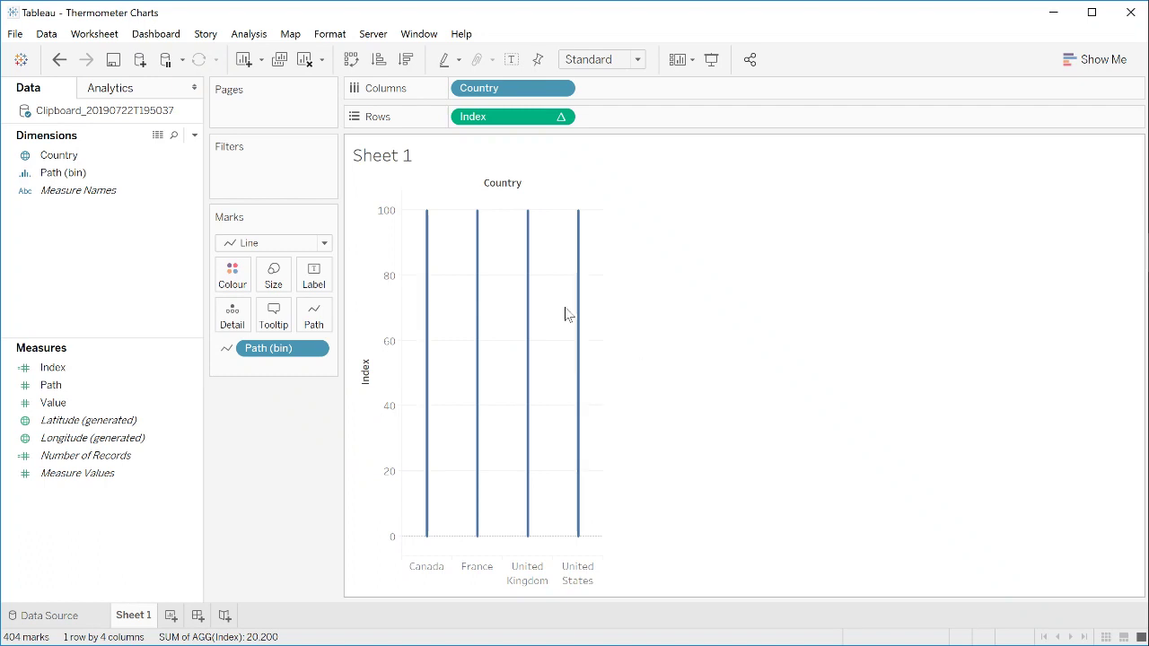
Try line point markers in the Colour settings, then leave them turned off
mouse_move(430, 221)
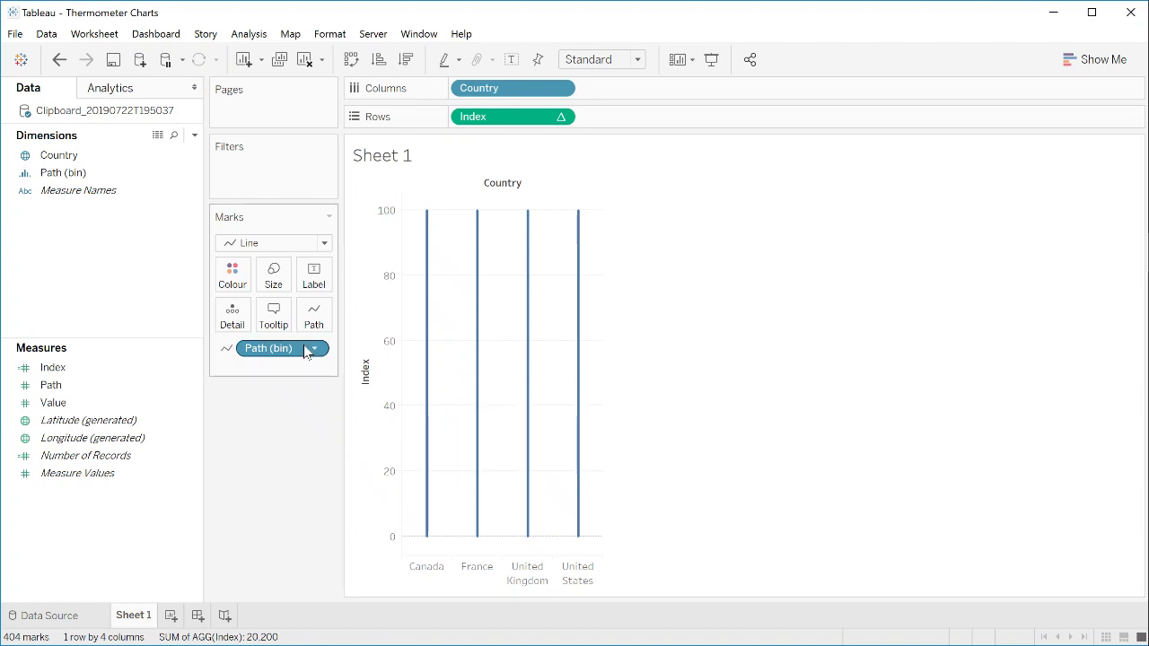
click(234, 275)
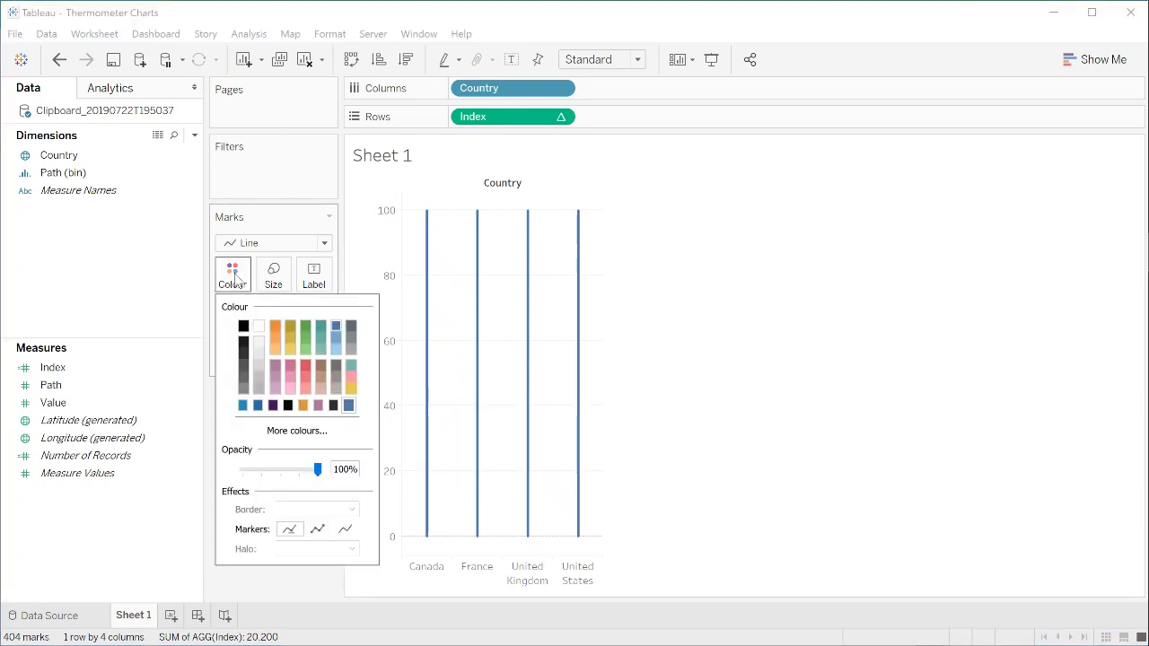
click(318, 530)
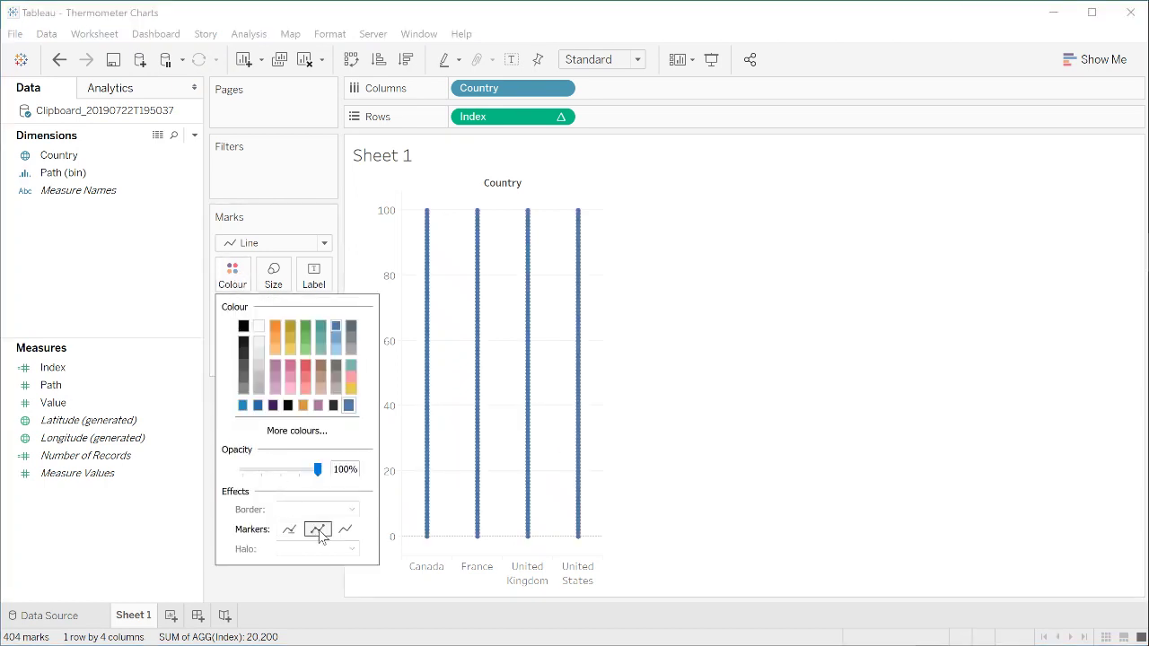
click(290, 530)
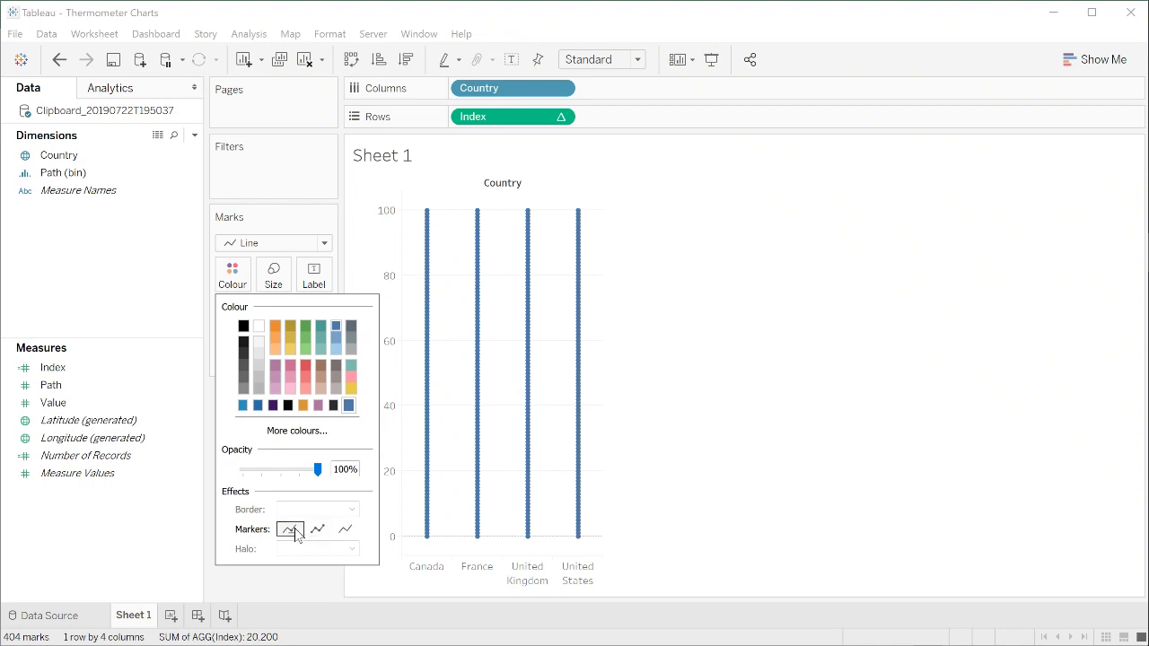
click(130, 266)
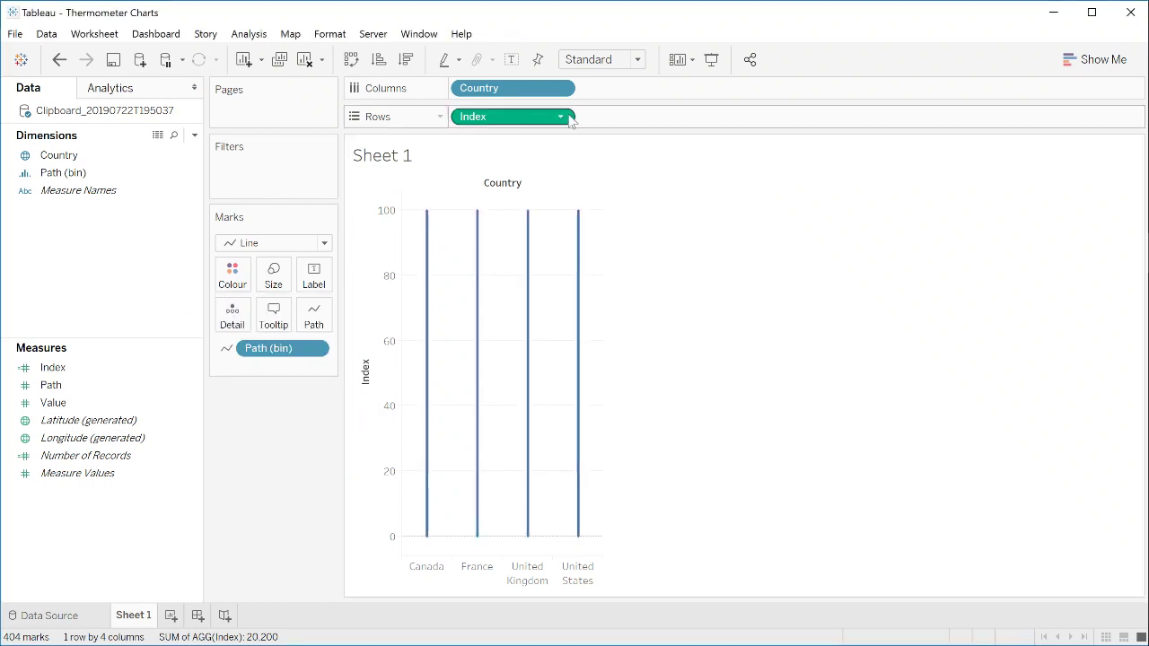
mouse_move(571, 128)
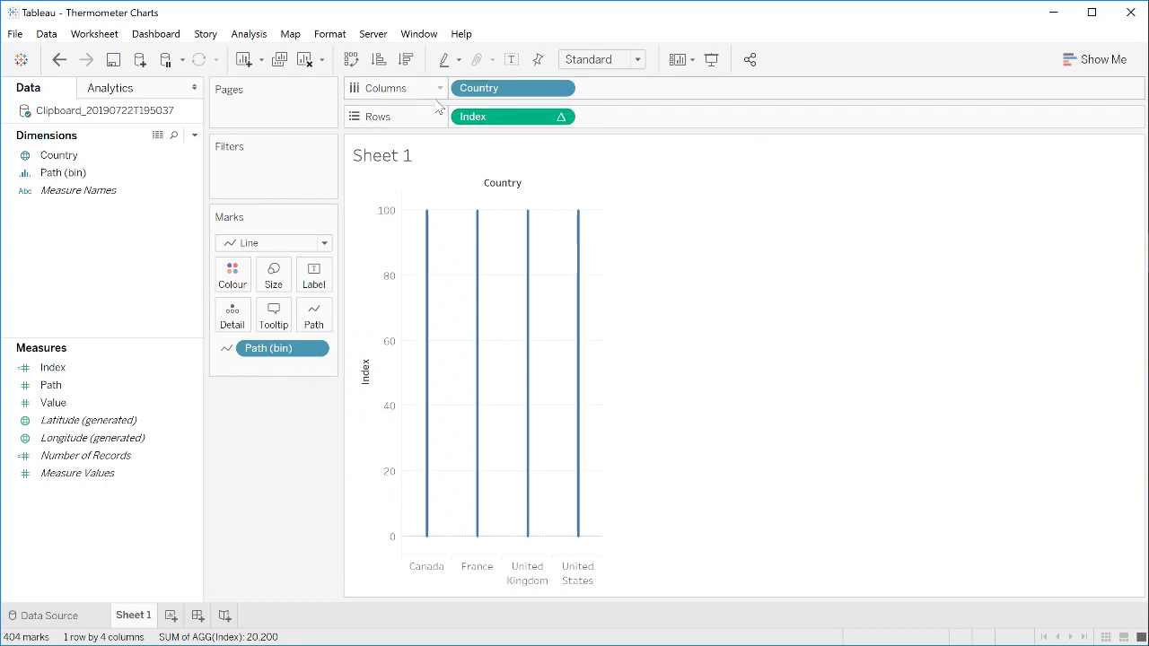
Start a calculated field from Value and name it TC_Value
right_click(79, 407)
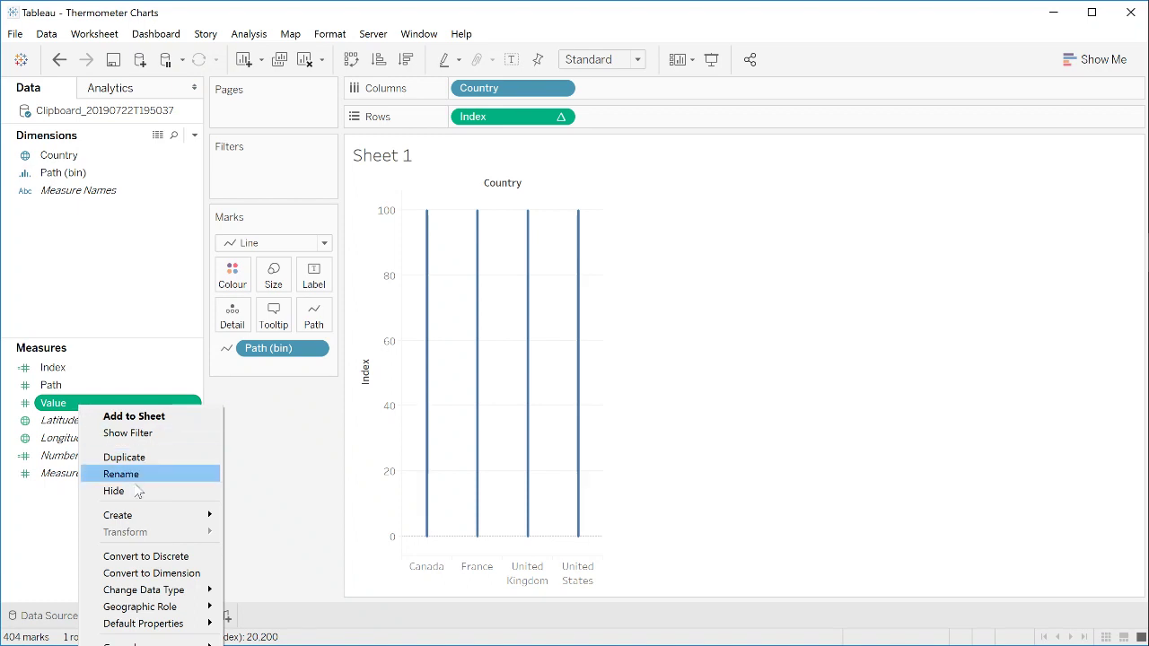
mouse_move(144, 515)
click(275, 520)
text(TC)
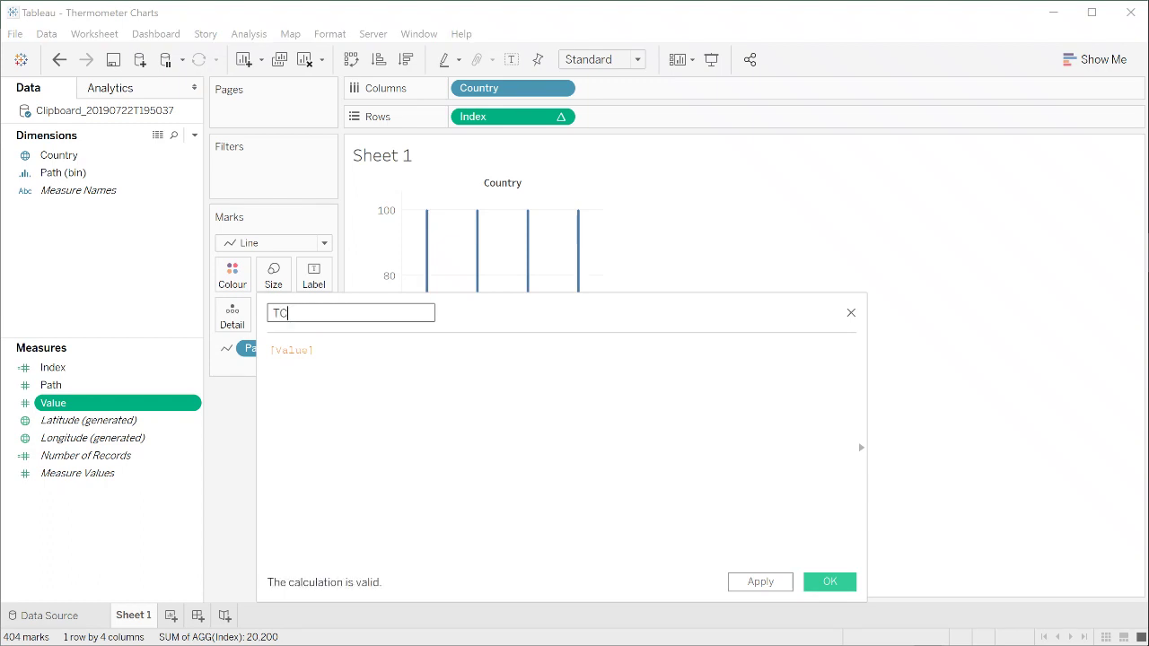
text(_Vlue)
key(BackSpace)
key(BackSpace)
text(avlue)
key(BackSpace)
key(Tab)
Enter the formula WINDOW_MAX(MAX([Value])) and save the calculation
text(window)
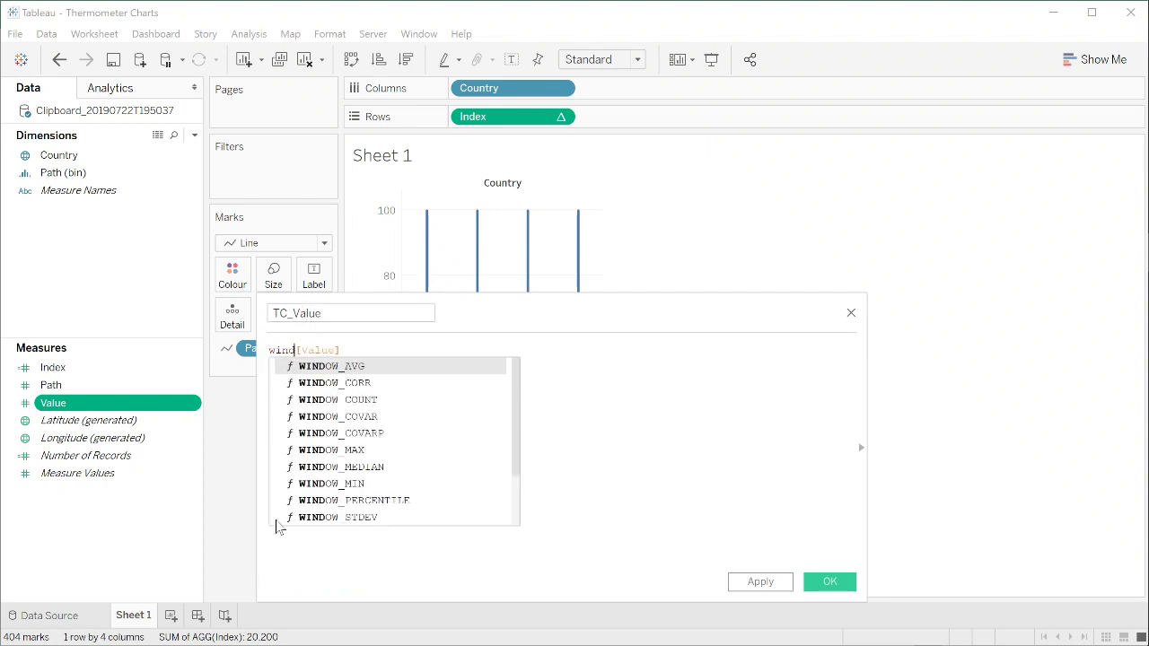
key(Down)
key(Down)
key(Down)
key(Down)
key(Down)
key(Return)
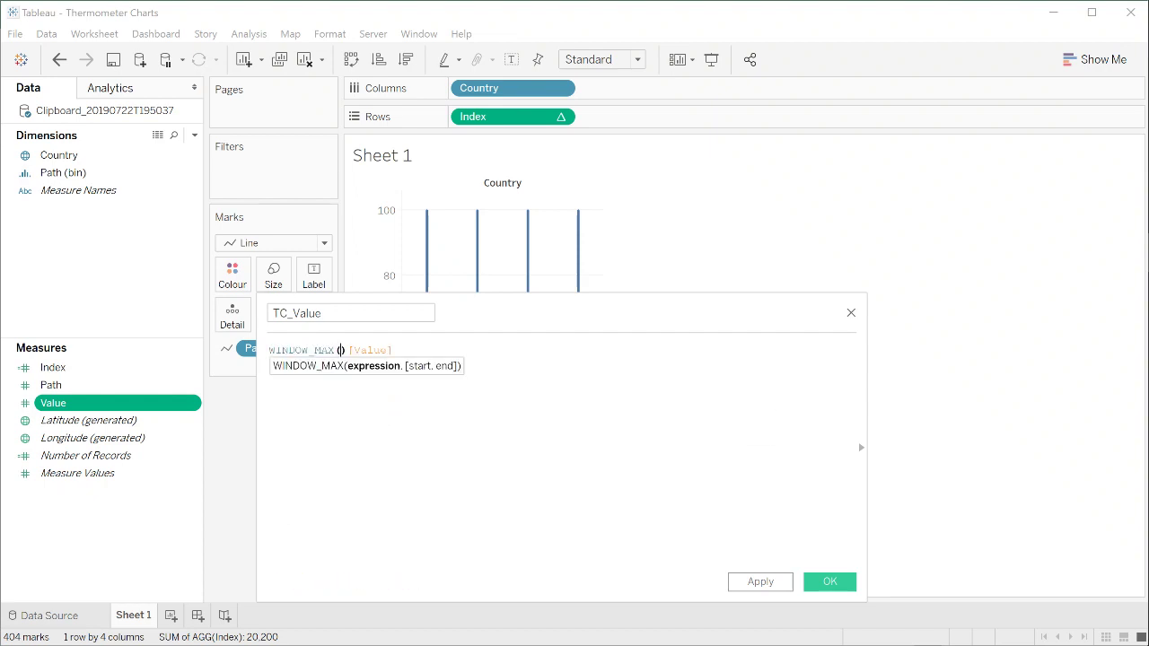
text(max)
key(Return)
key(Delete)
key(End)
text()))
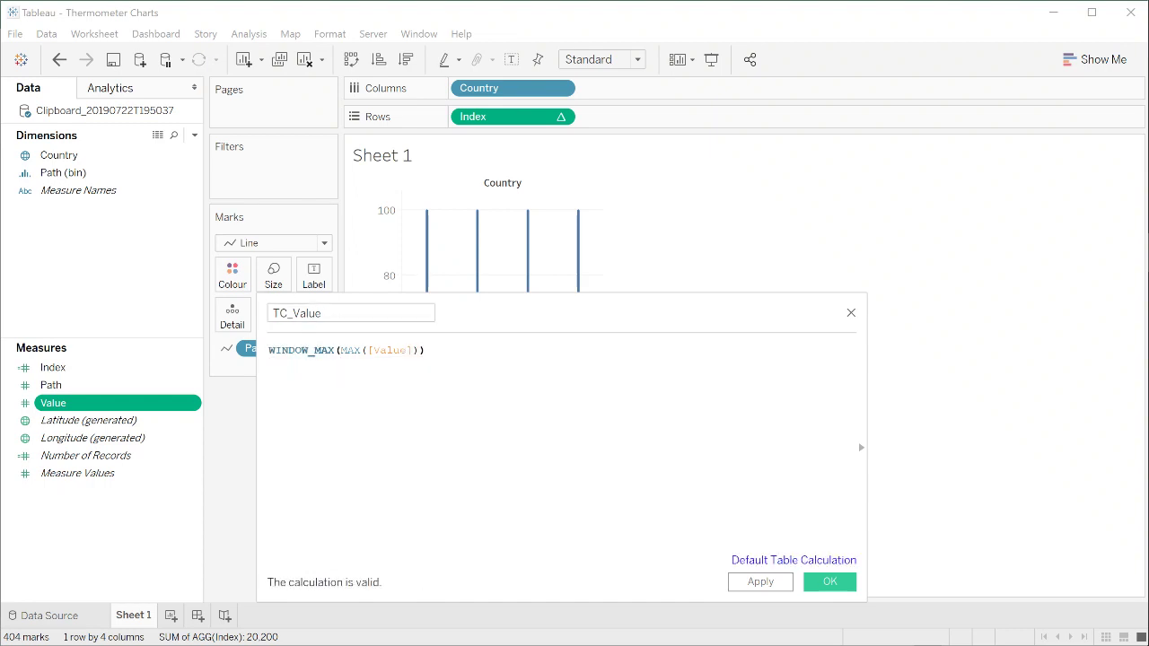
click(836, 581)
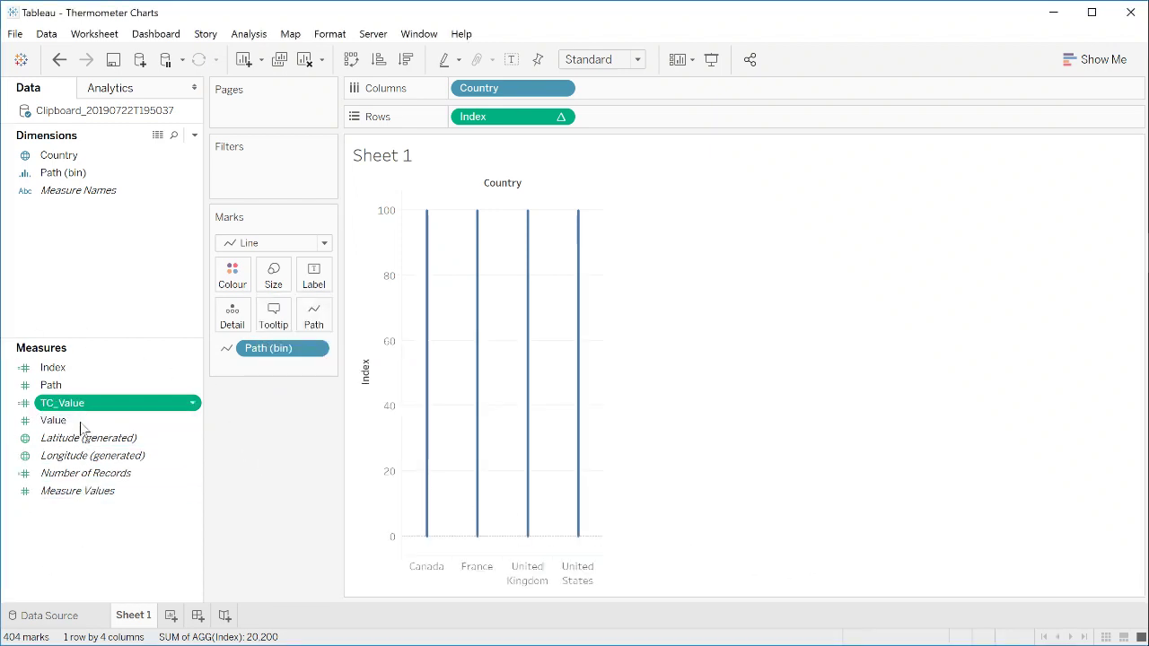
Create the calculated field TC_Thermometer Value as [Index]*[TC_Value] and place it on Rows after Index
right_click(86, 528)
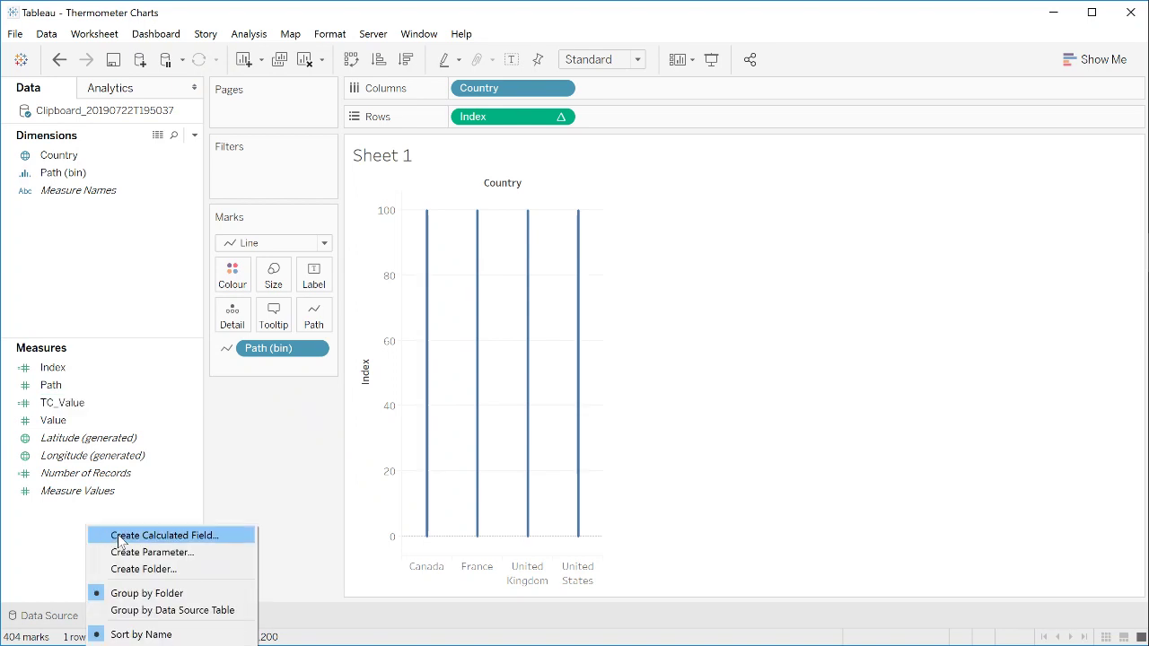
click(120, 536)
text(TC)
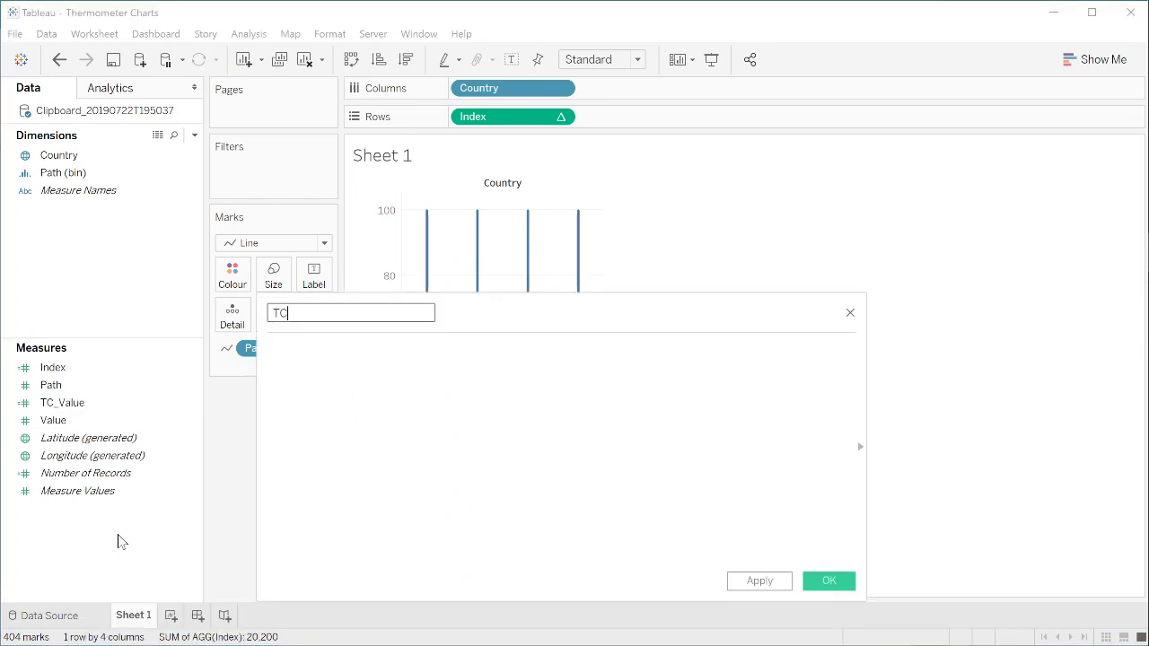
text(_Thermometer Value)
key(Tab)
text(inde)
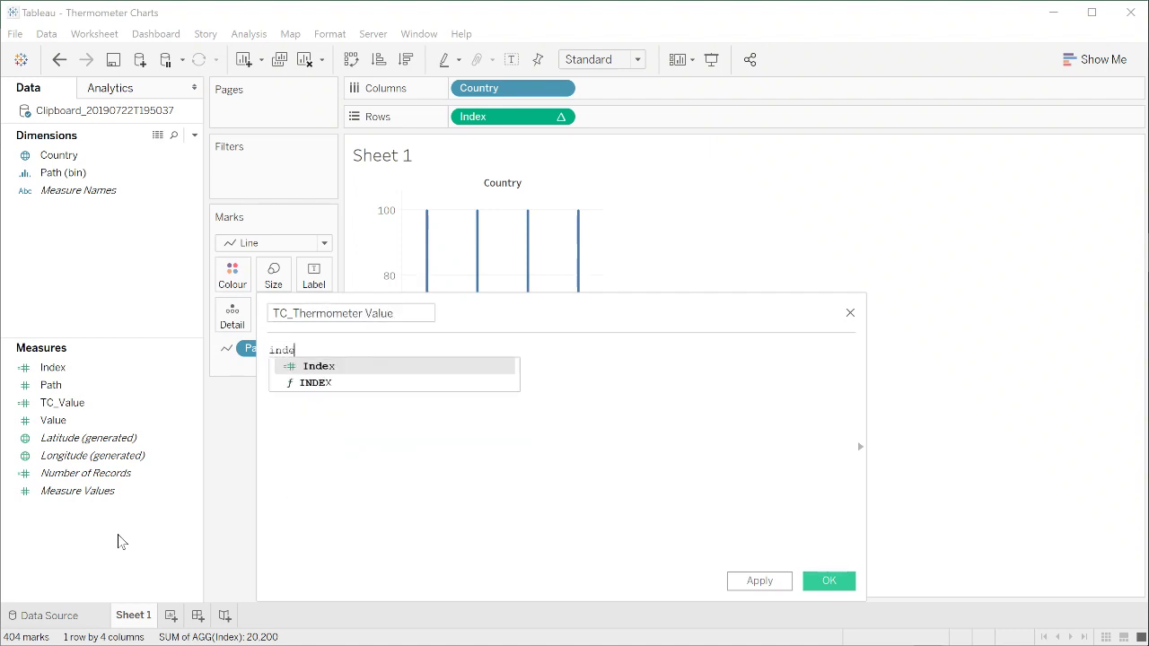
key(Return)
text(*tc)
key(Return)
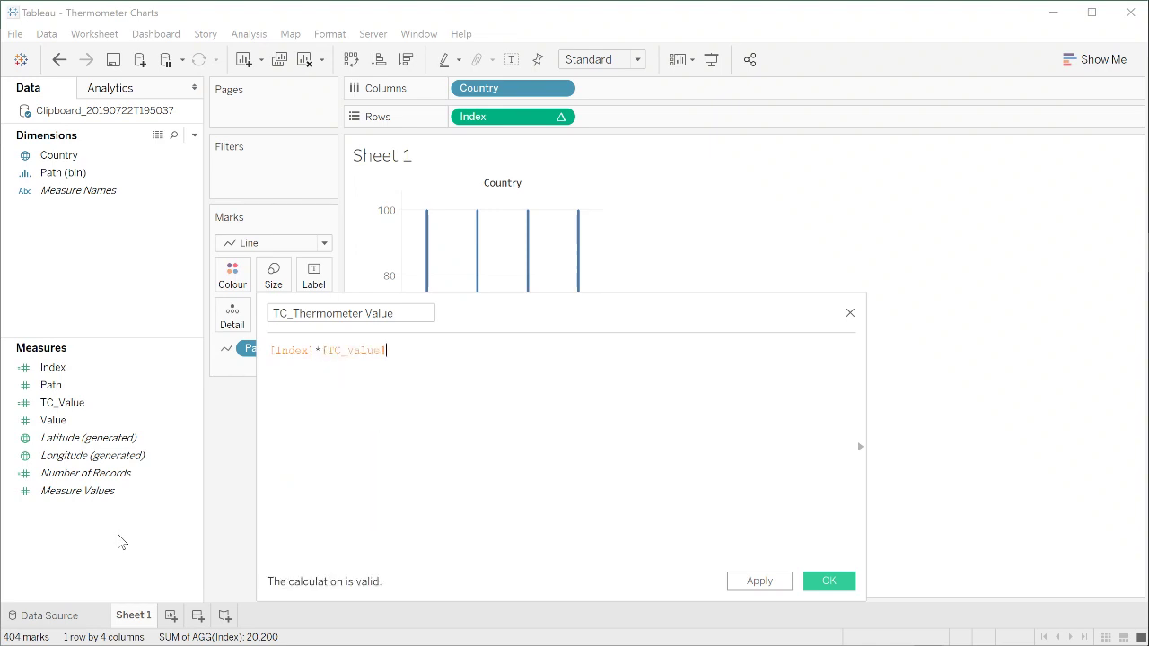
click(828, 585)
mouse_move(113, 406)
mouse_down()
mouse_move(409, 322)
mouse_move(706, 151)
mouse_move(723, 124)
mouse_up()
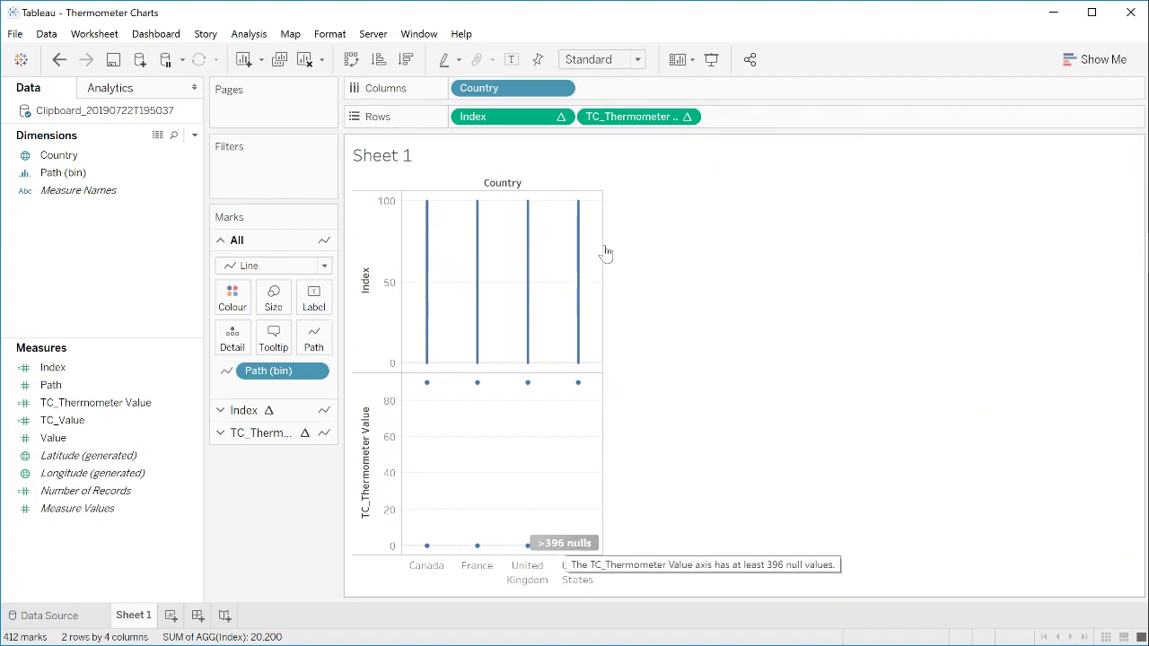
Set the TC_Thermometer Value pill on Rows to compute using Path (bin)
right_click(630, 123)
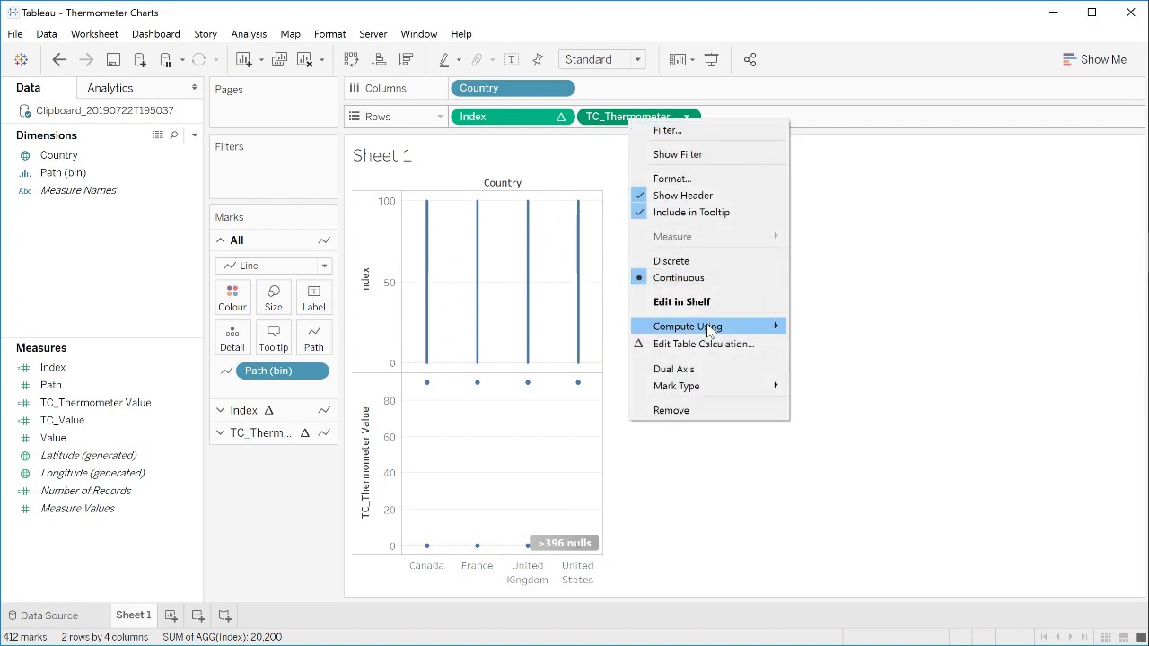
mouse_move(709, 326)
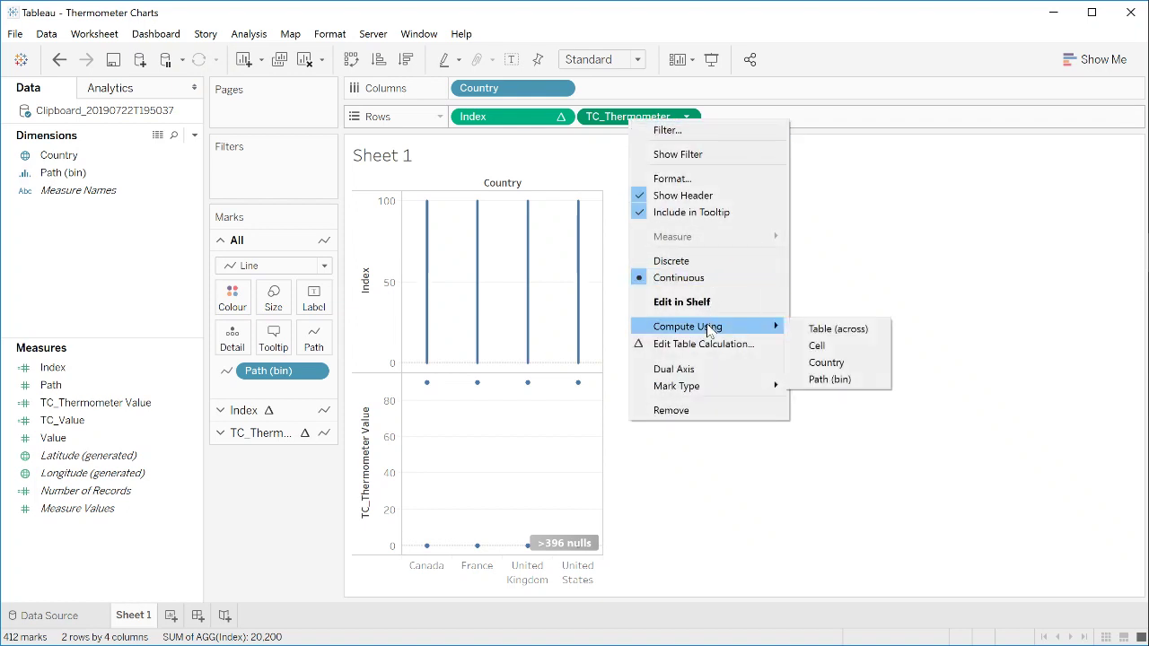
click(839, 379)
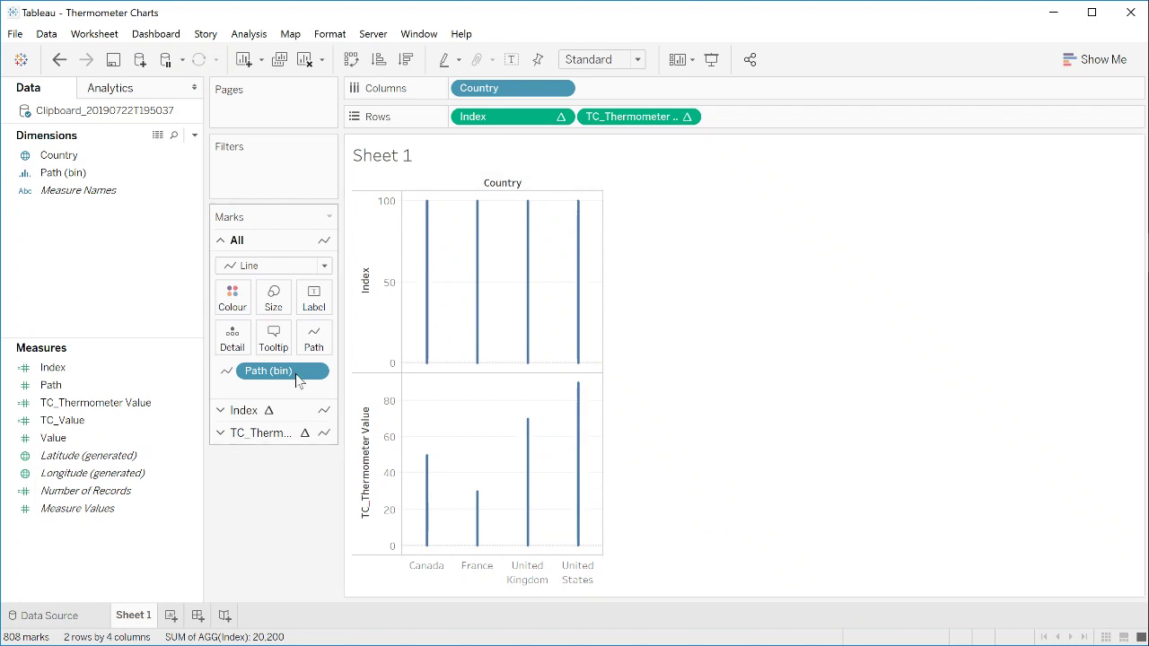
Start a new calculated field named TC_Size (Container)
right_click(88, 539)
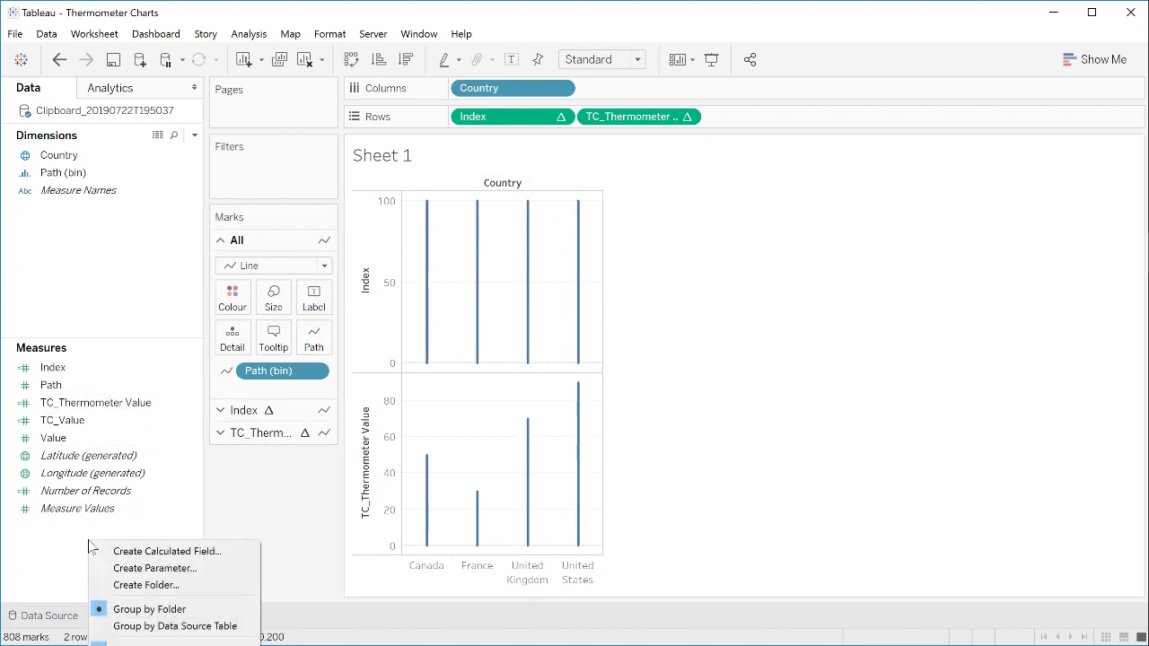
click(145, 554)
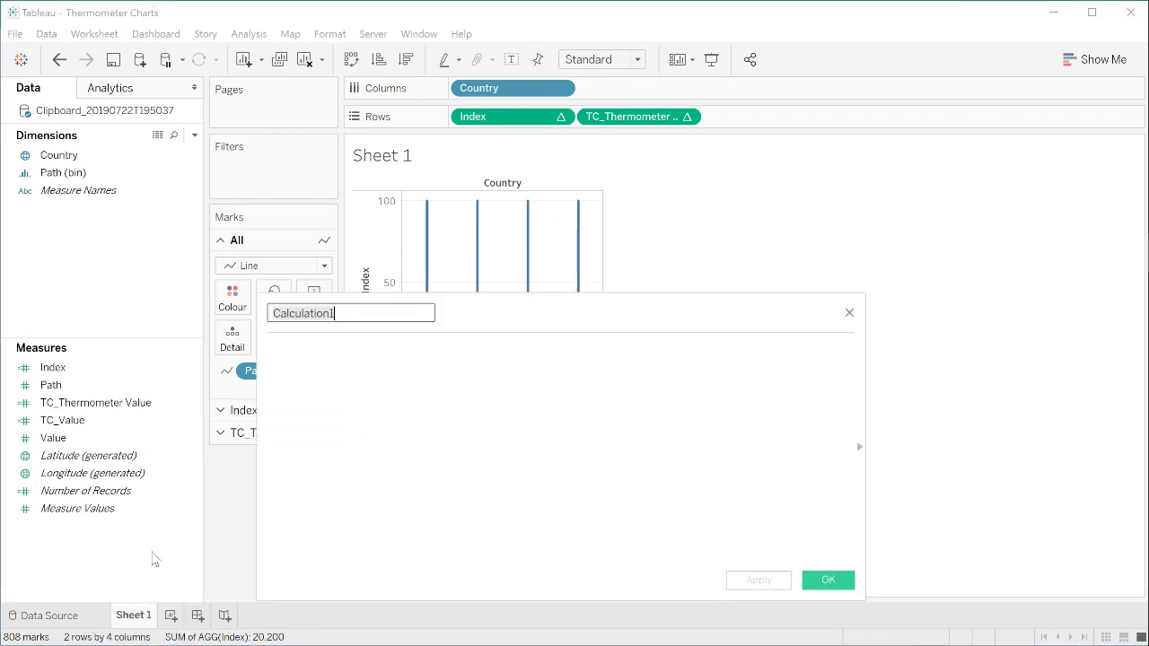
text(TC_Size (C)
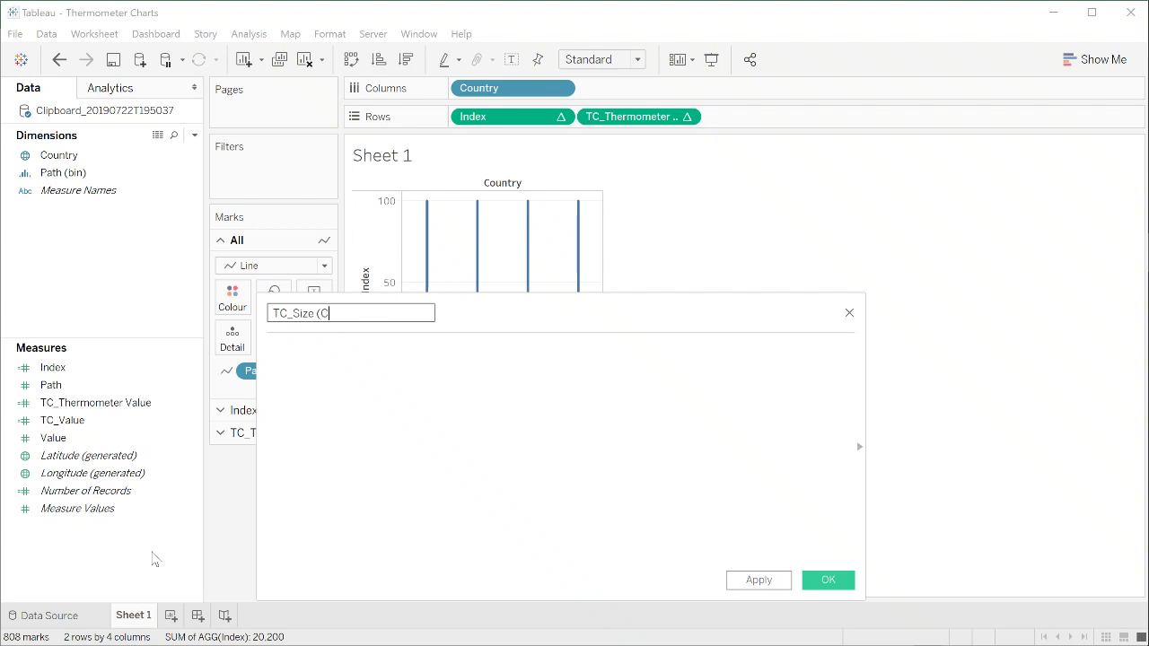
text(ontainer)
key(Tab)
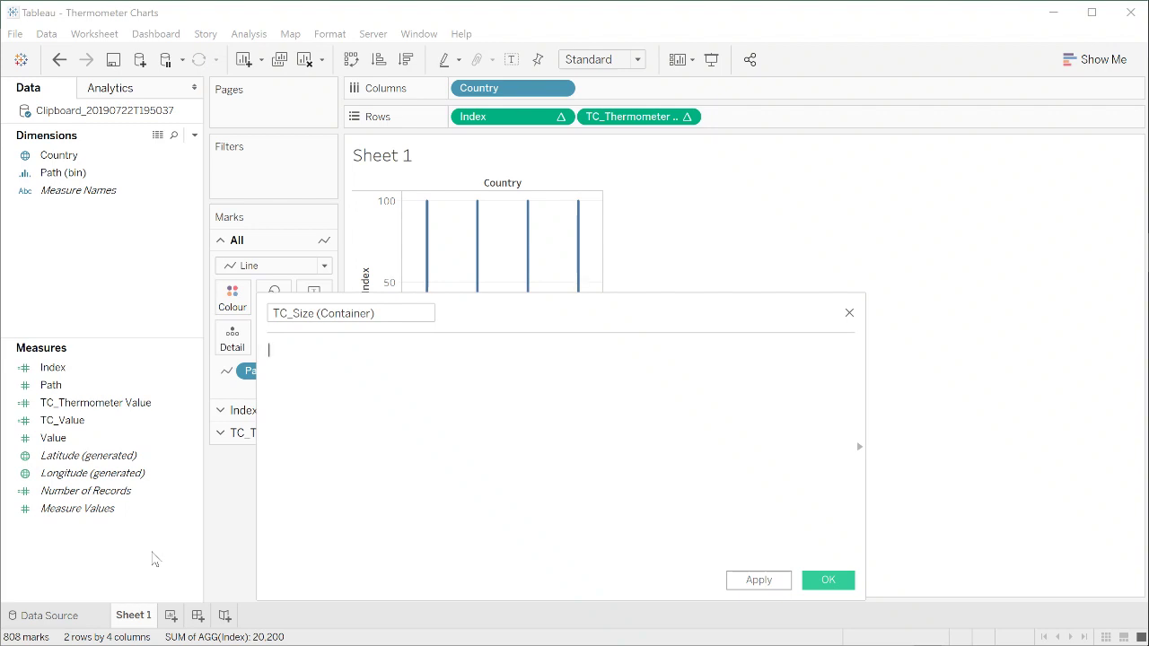
Enter the formula IF [Index] = 0 THEN 1 ELSE 0 END and save the calculation
text(IF [)
text(In)
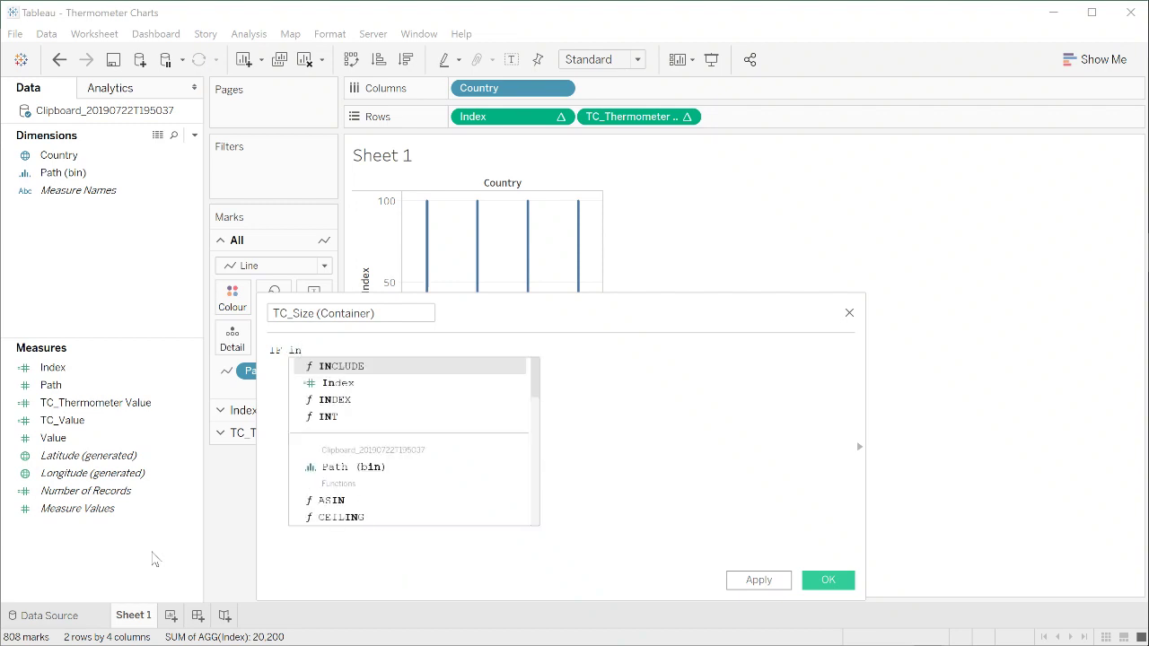
key(Return)
text(= )
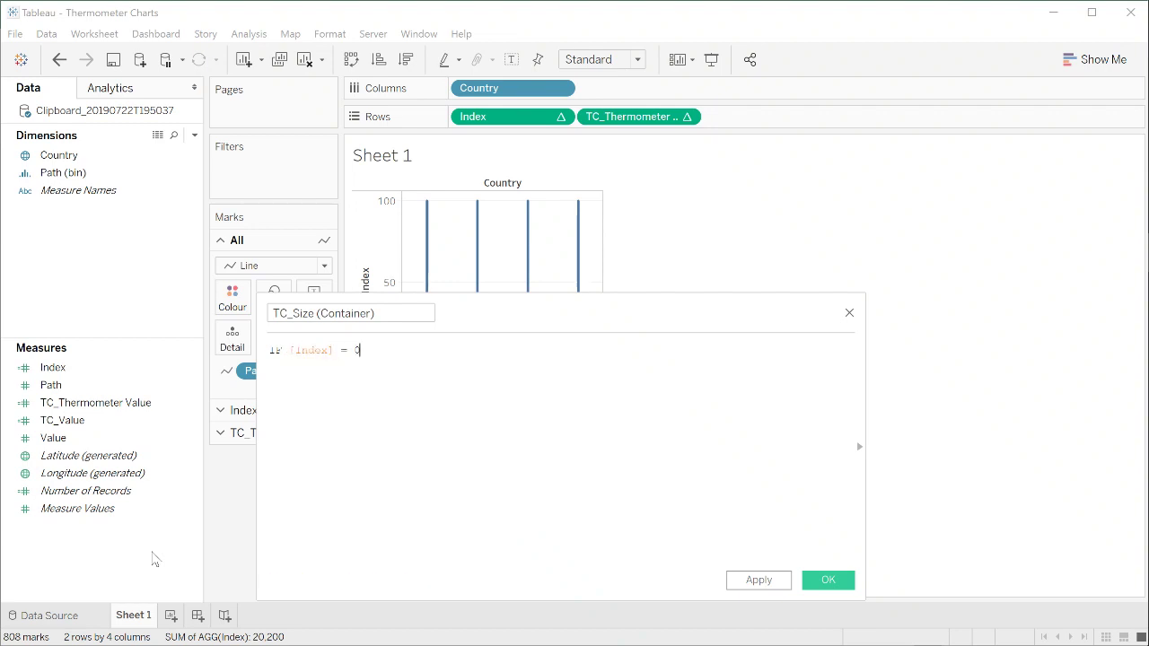
text(0 THEN)
key(Tab)
text(1 )
text(Els)
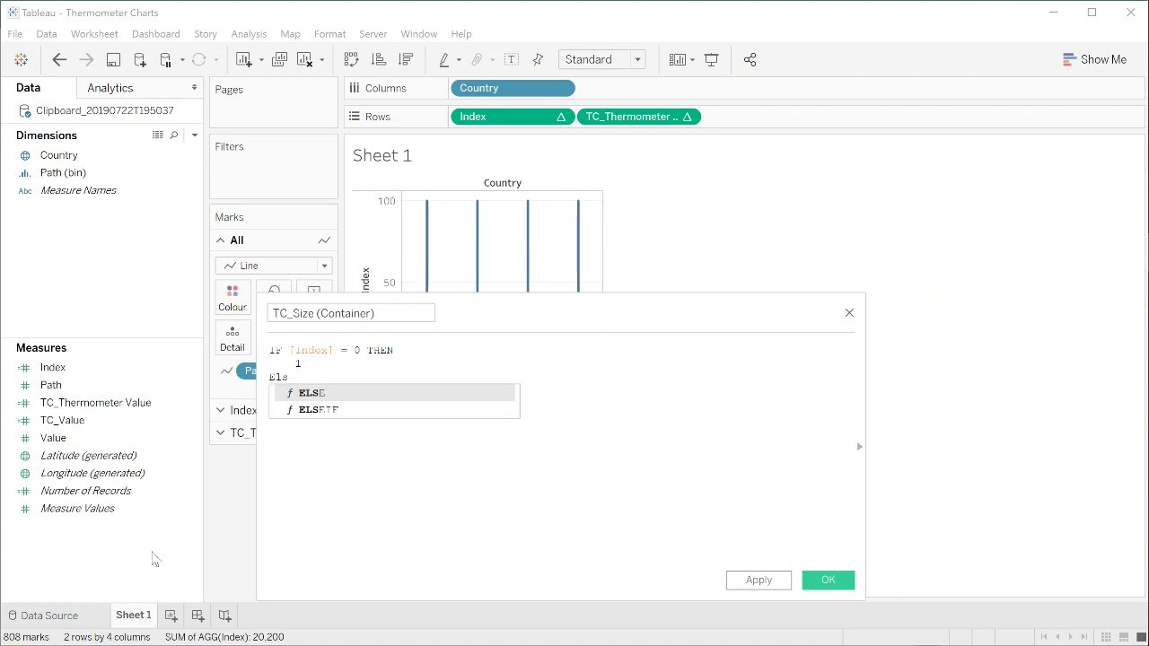
key(Return)
key(Tab)
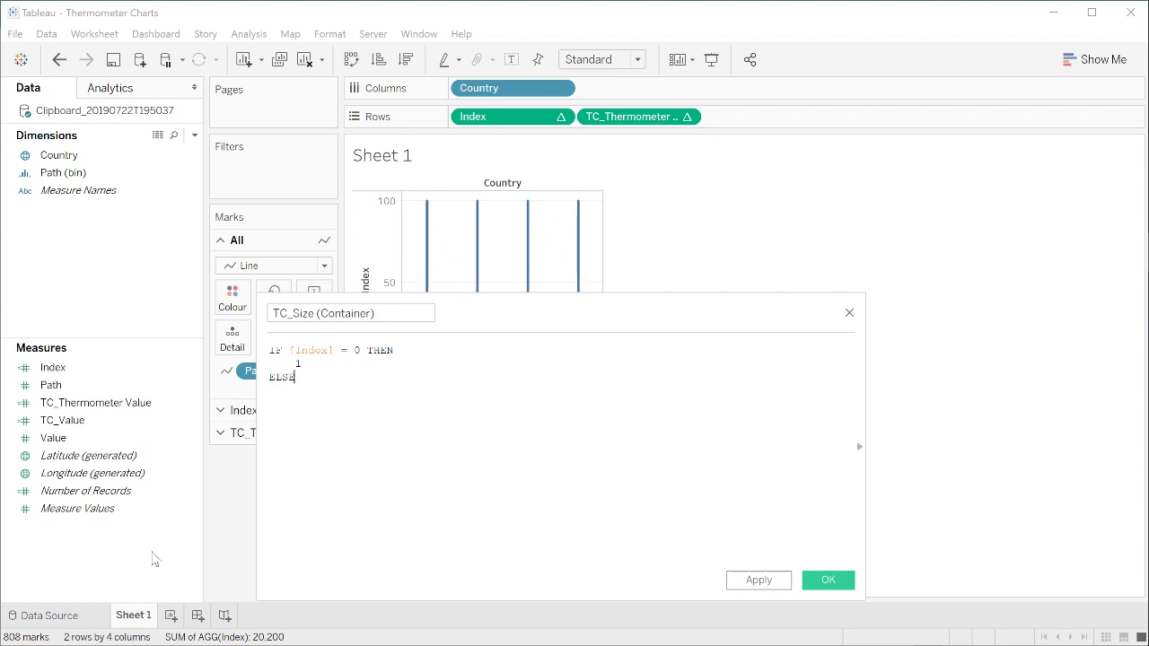
key(Tab)
text(0)
key(Return)
text(END)
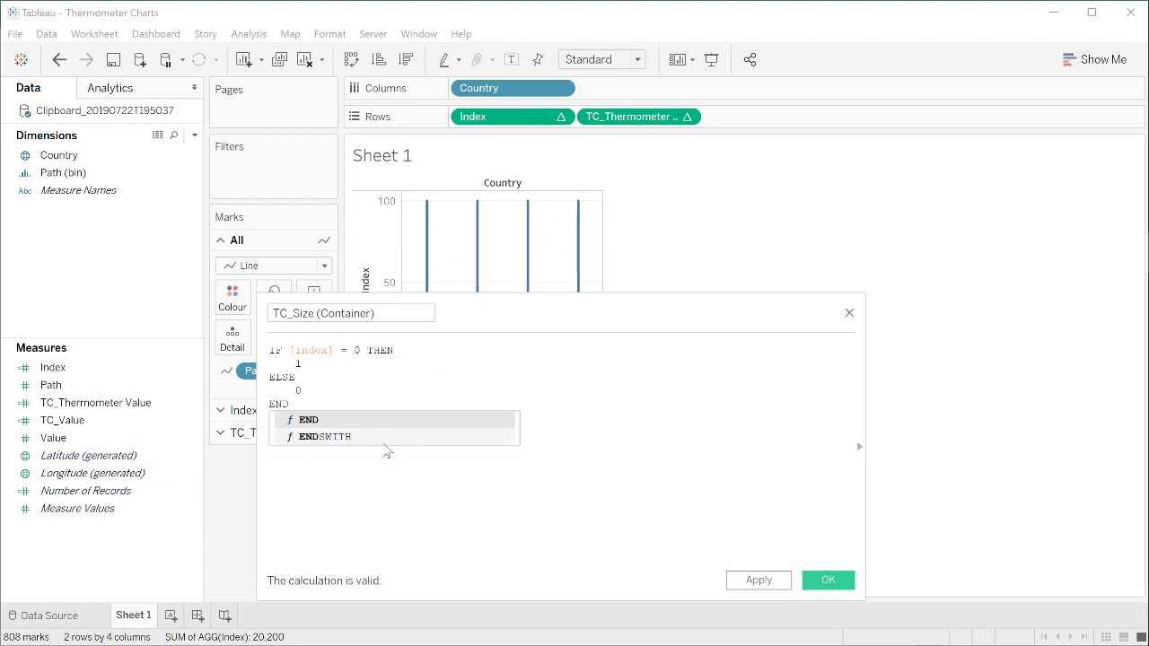
click(840, 582)
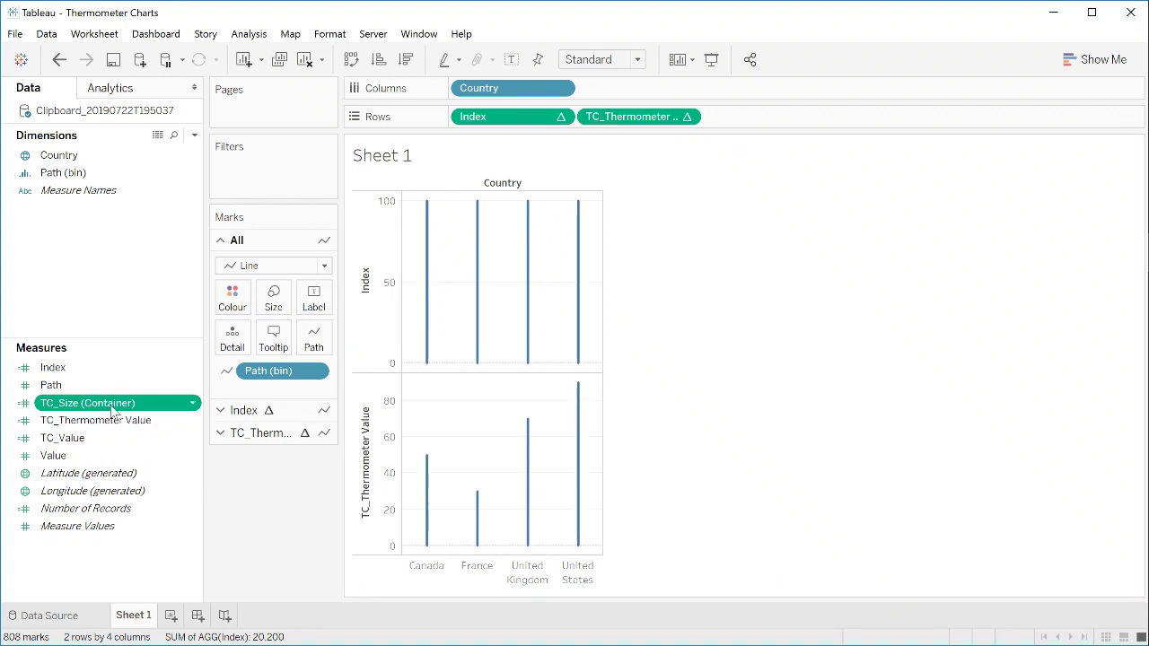
Duplicate TC_Size (Container) and rename the copy to TC_Size (Thermometer)
right_click(112, 409)
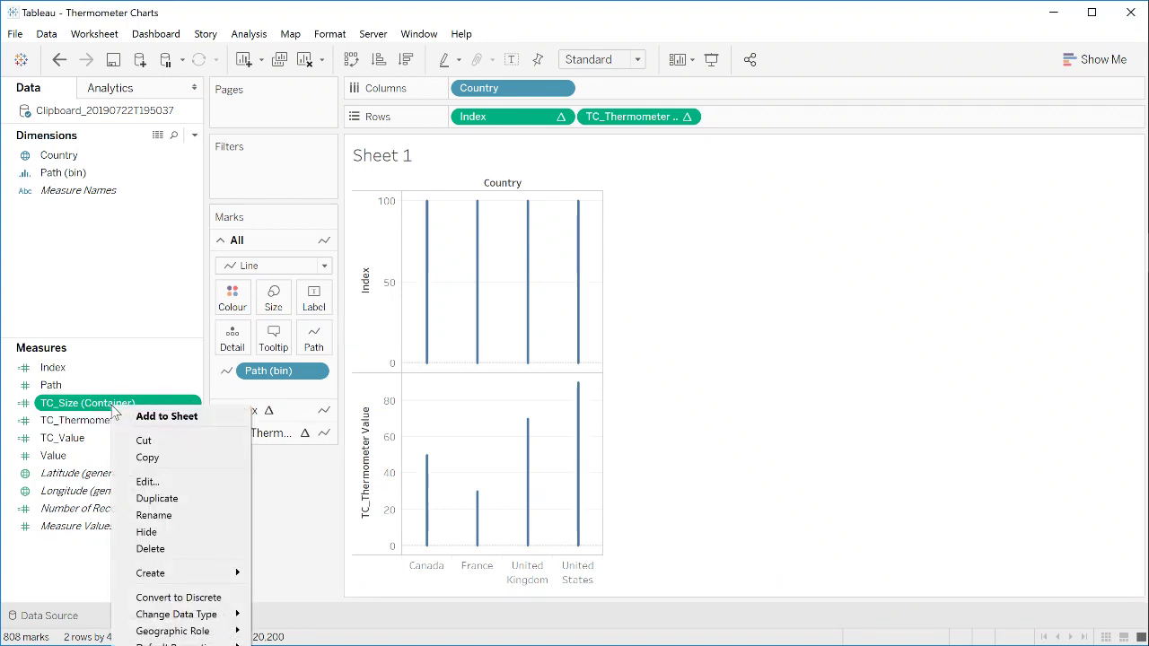
click(159, 499)
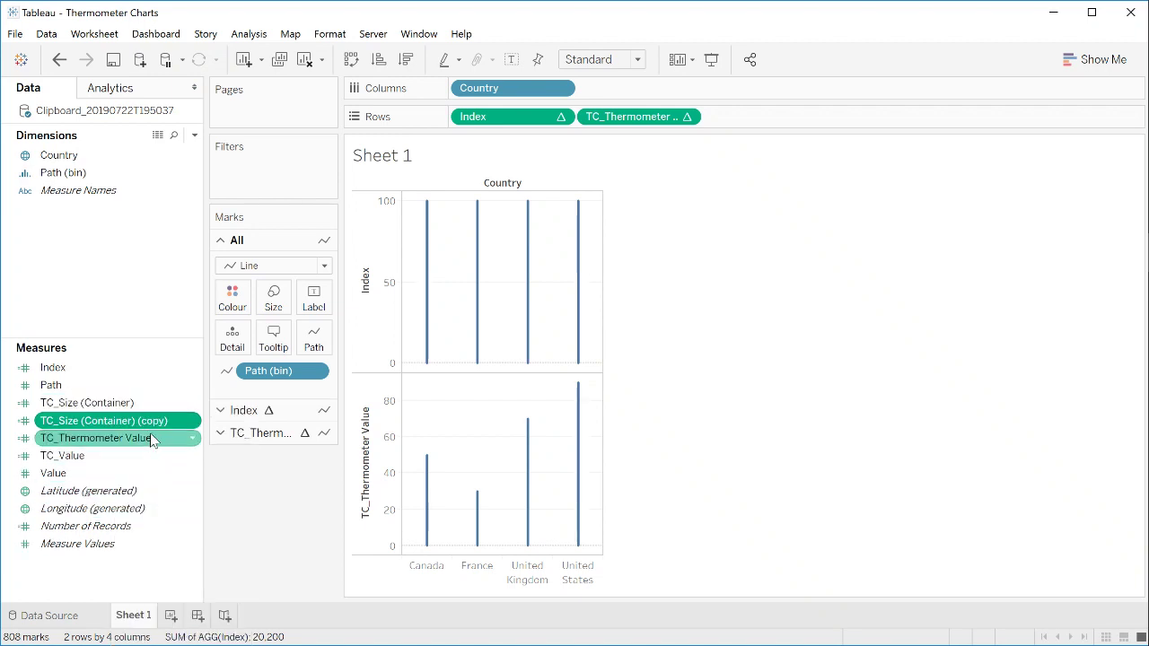
right_click(155, 425)
click(208, 534)
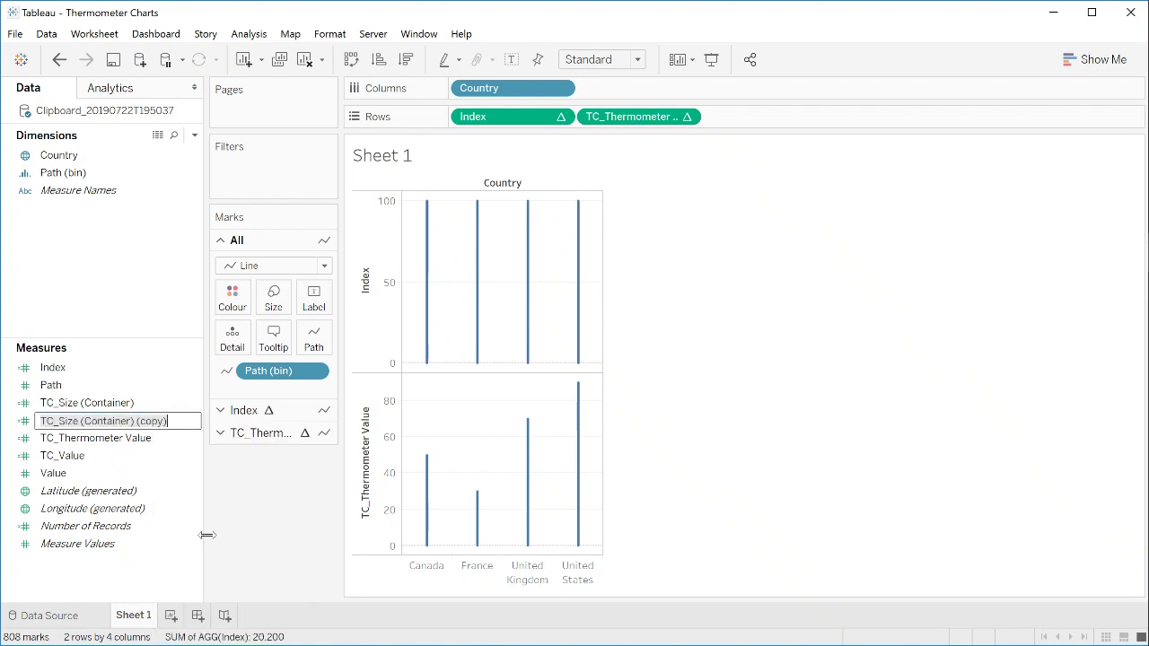
key(End)
key(shift+Left)
key(shift+Left)
key(shift+Left)
key(shift+Left)
key(shift+Left)
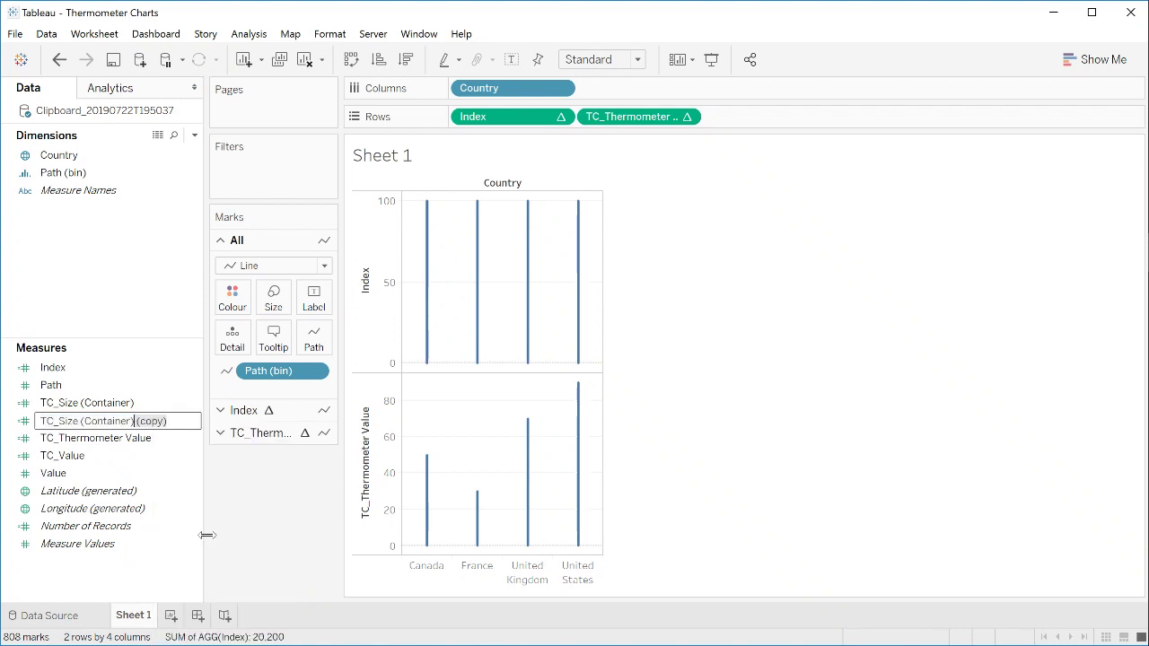
key(BackSpace)
key(shift+Left)
key(shift+Left)
key(shift+Left)
key(shift+Left)
key(shift+Left)
key(shift+Left)
key(shift+Left)
key(shift+Left)
key(shift+Left)
key(shift+Left)
text(Thermometer)
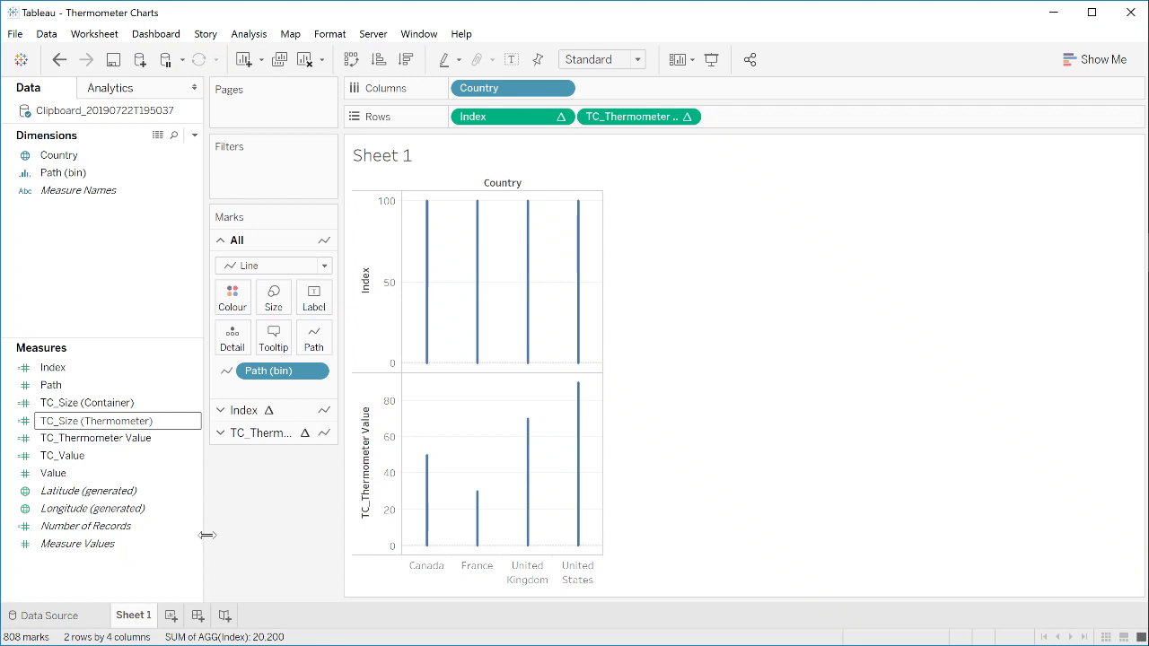
key(Return)
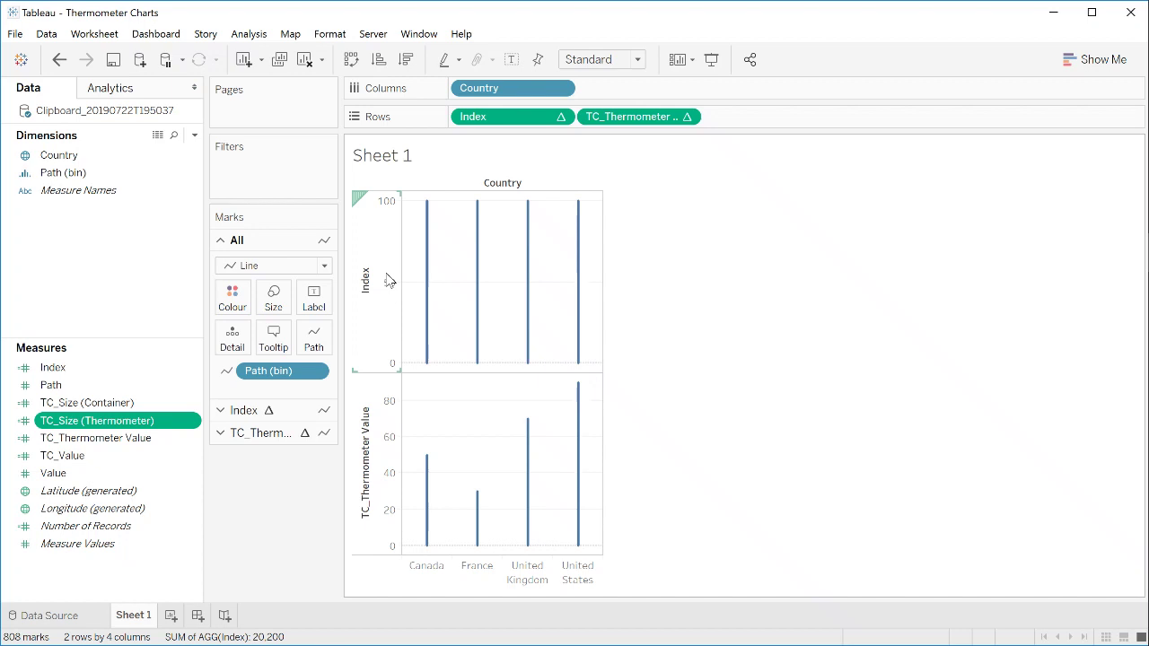
On the Index marks card, set the colour to light grey and put TC_Size (Container) on Size
click(249, 410)
mouse_move(503, 194)
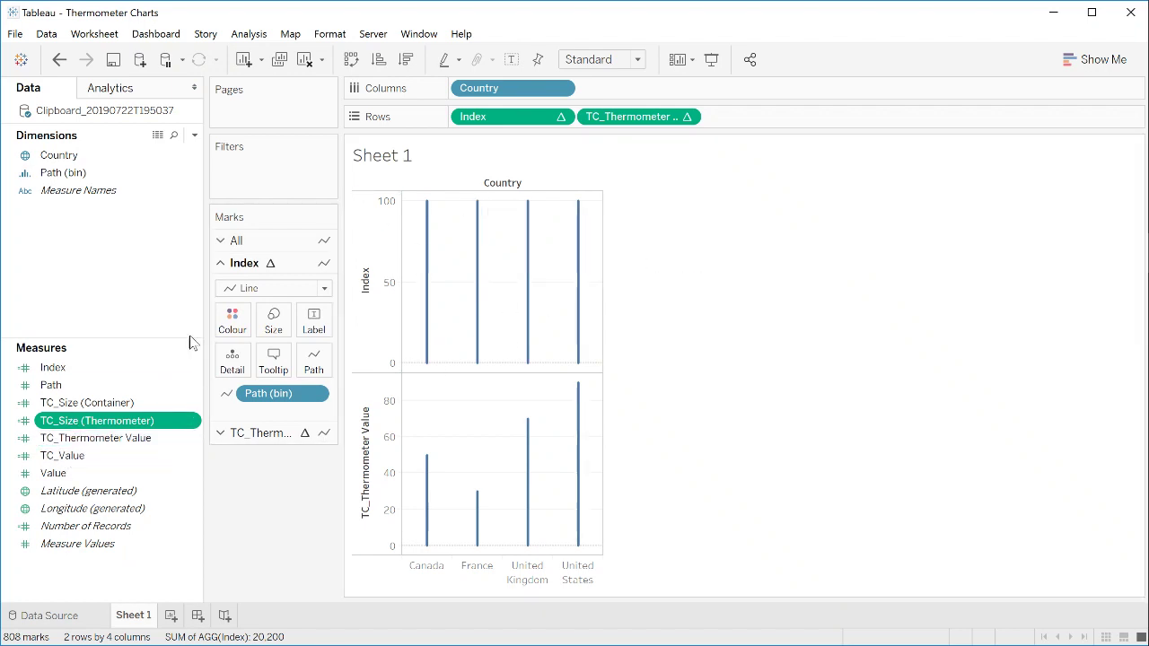
click(231, 323)
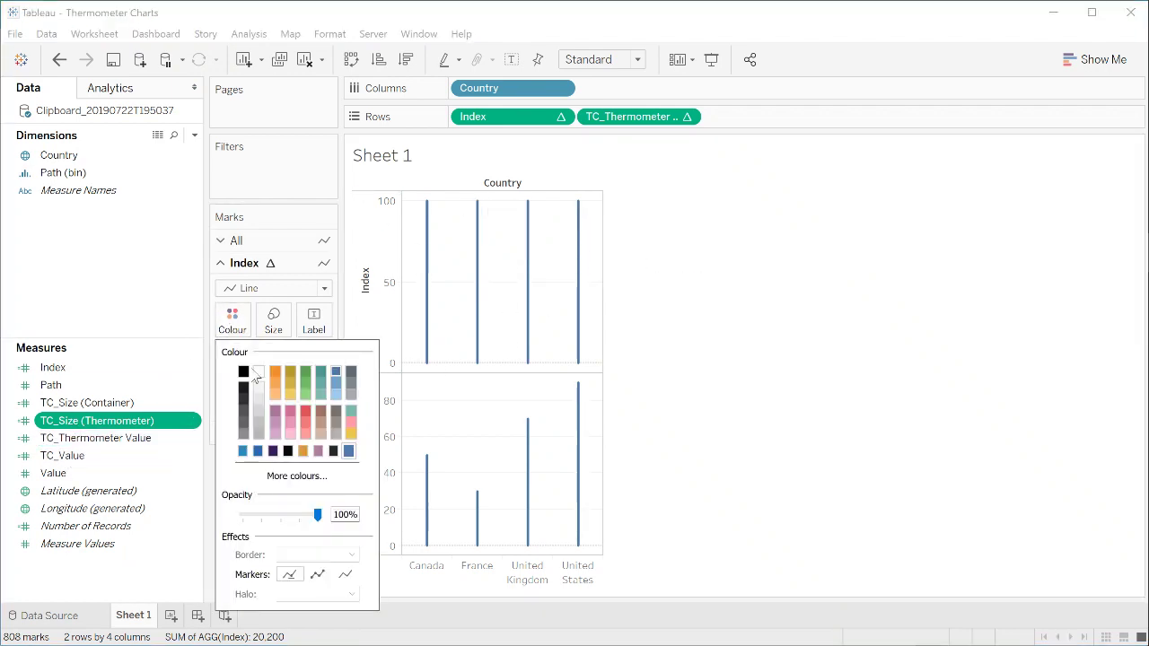
click(257, 404)
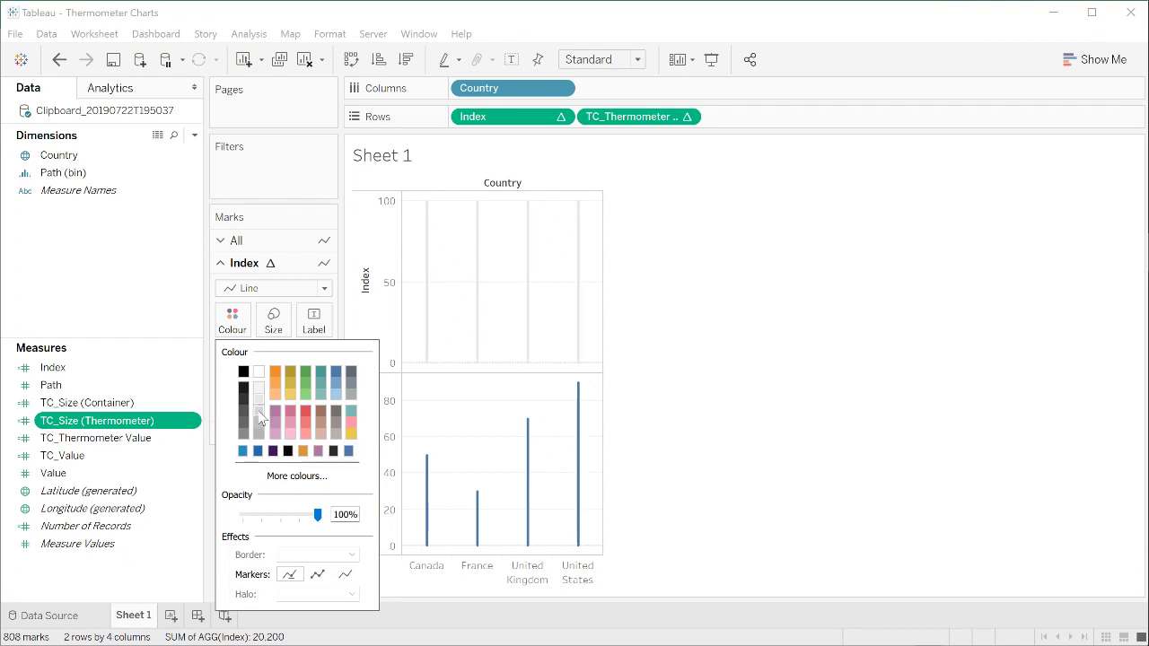
click(141, 260)
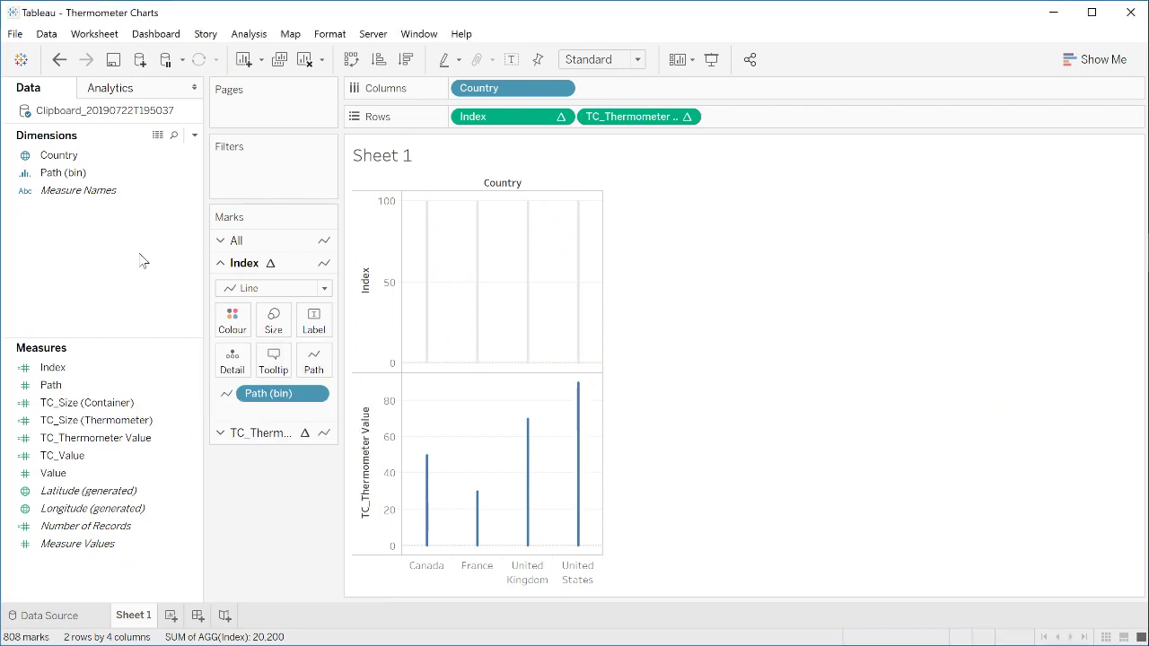
click(111, 406)
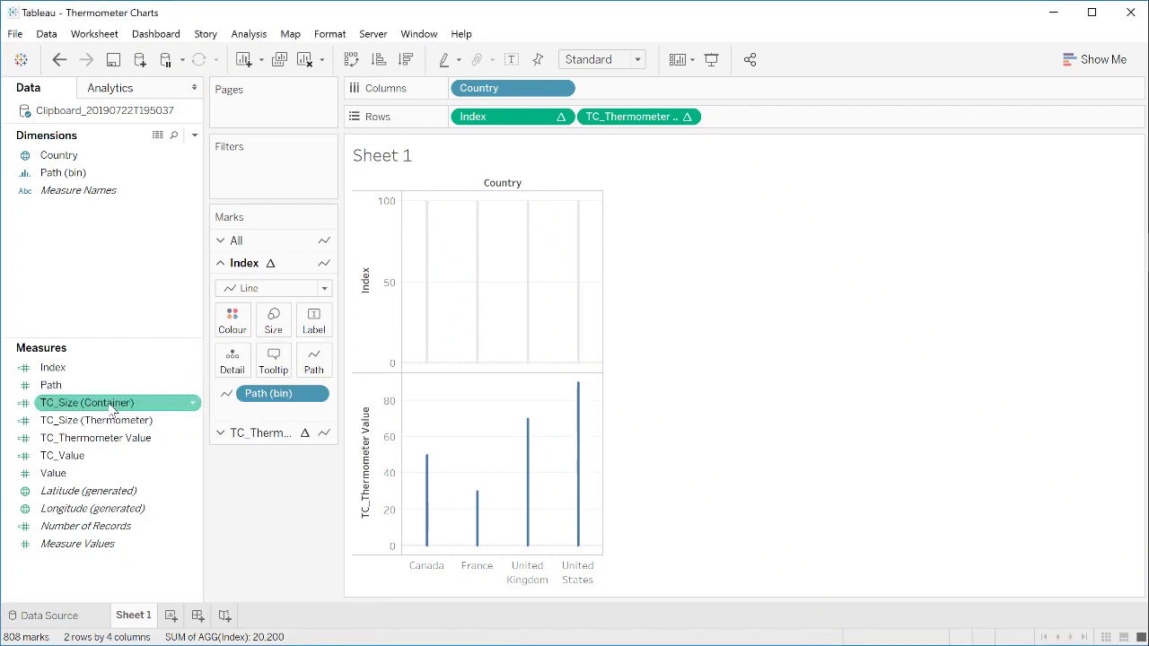
drag(111, 406, 274, 323)
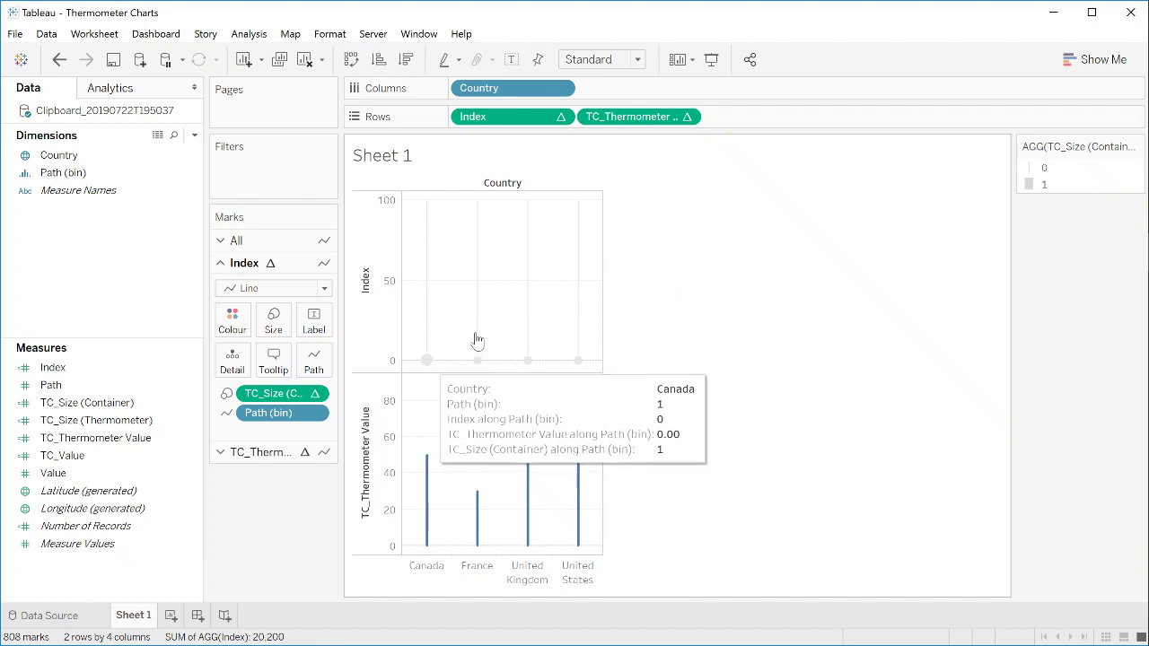
Widen the TC_Size (Container) mark size range, raising both the largest and smallest sizes
click(1137, 147)
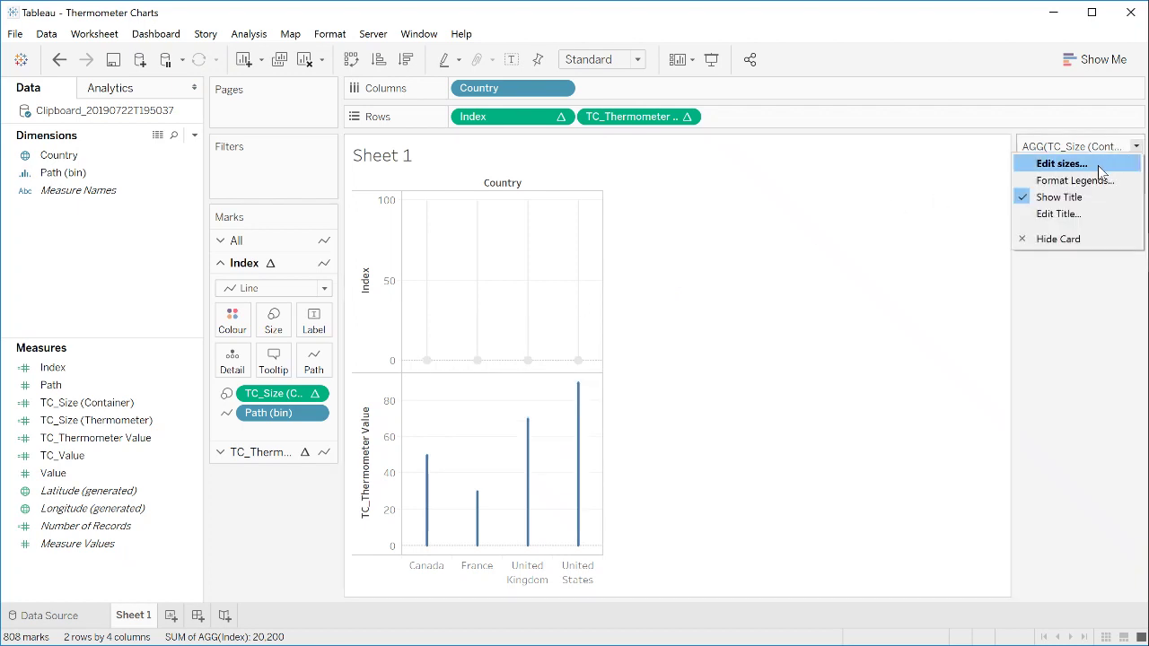
click(1061, 164)
drag(575, 310, 591, 316)
click(762, 417)
drag(623, 224, 883, 237)
drag(862, 325, 883, 325)
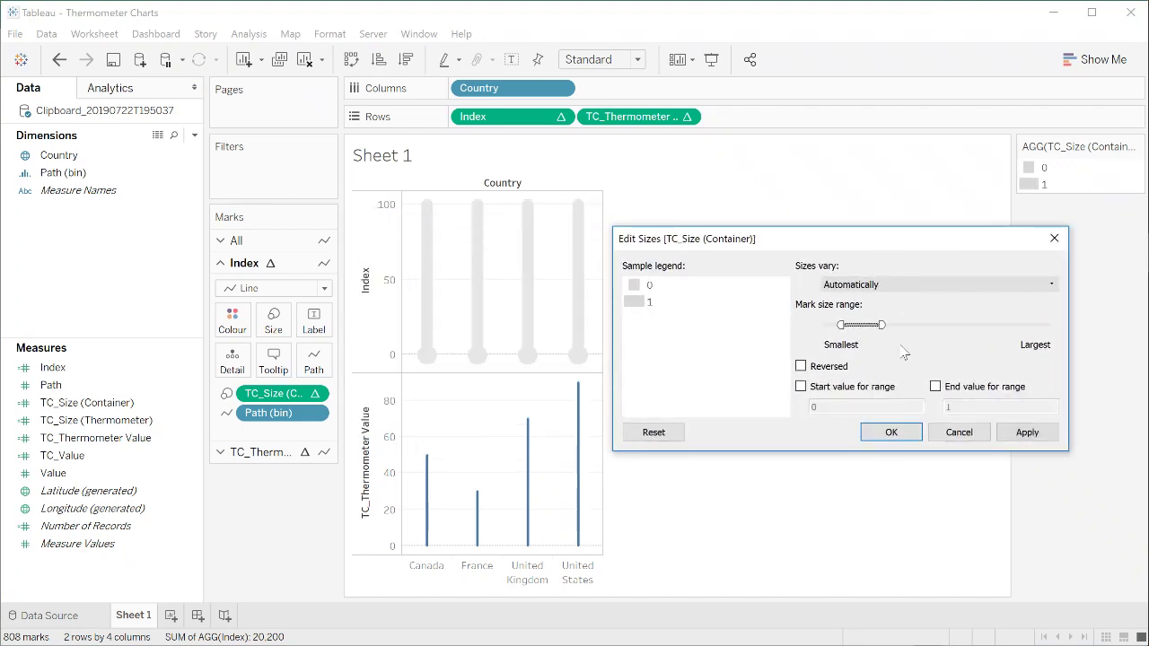
click(1027, 432)
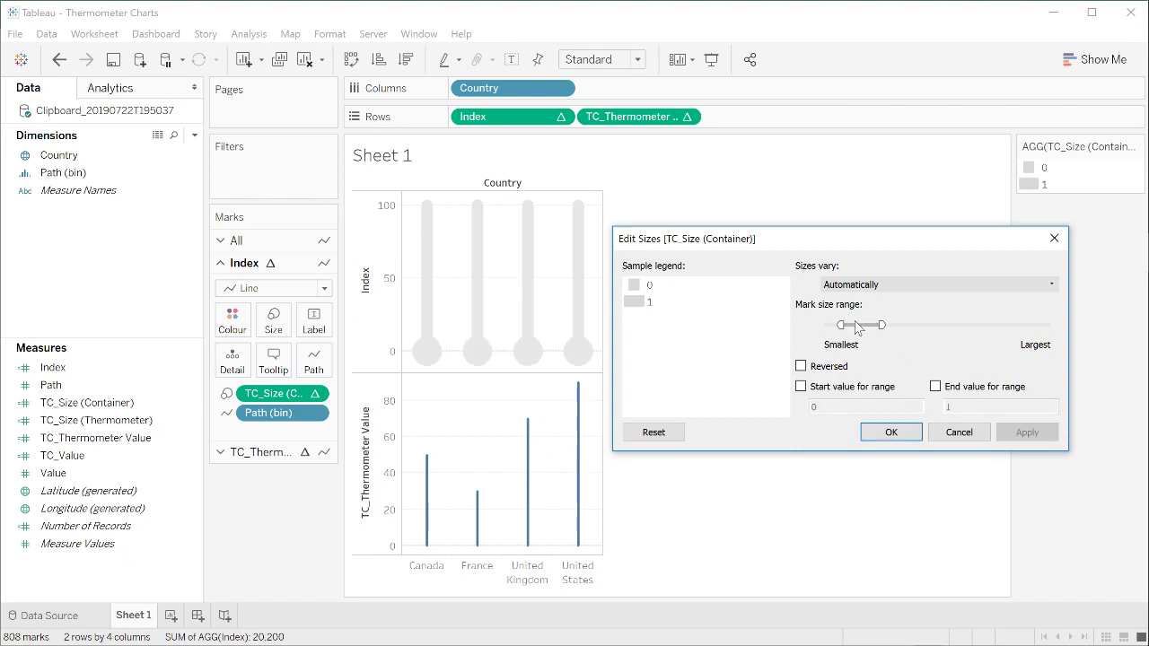
drag(840, 325, 853, 325)
click(1027, 432)
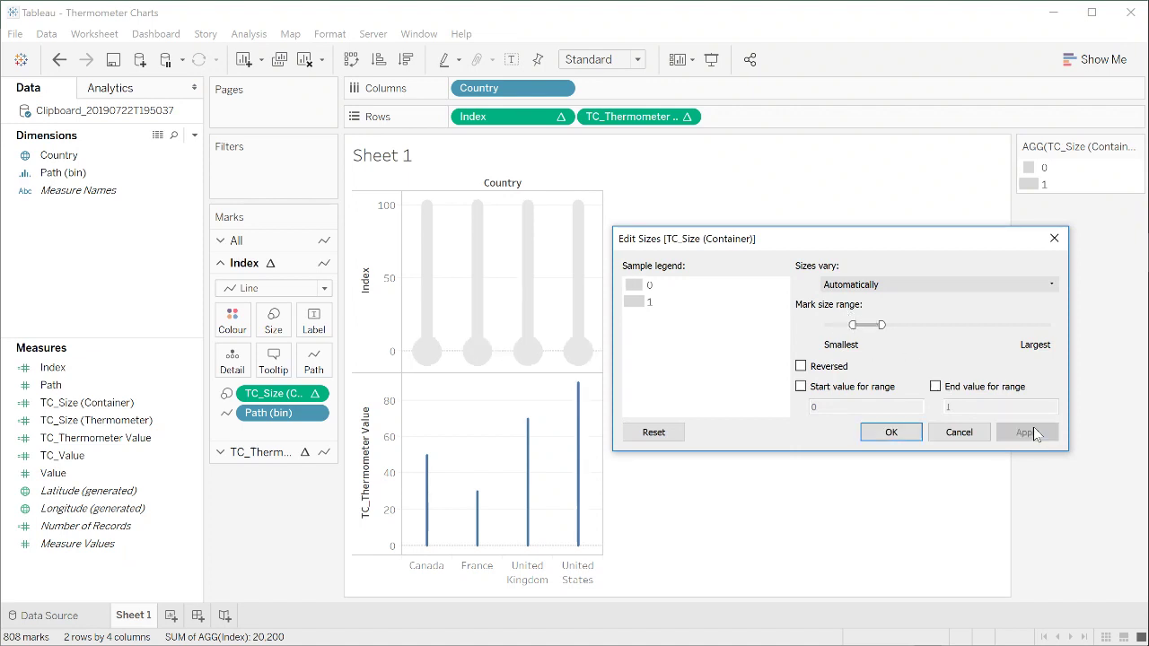
Put TC_Size (Thermometer) on Size of the TC_Thermometer Value marks card
click(909, 436)
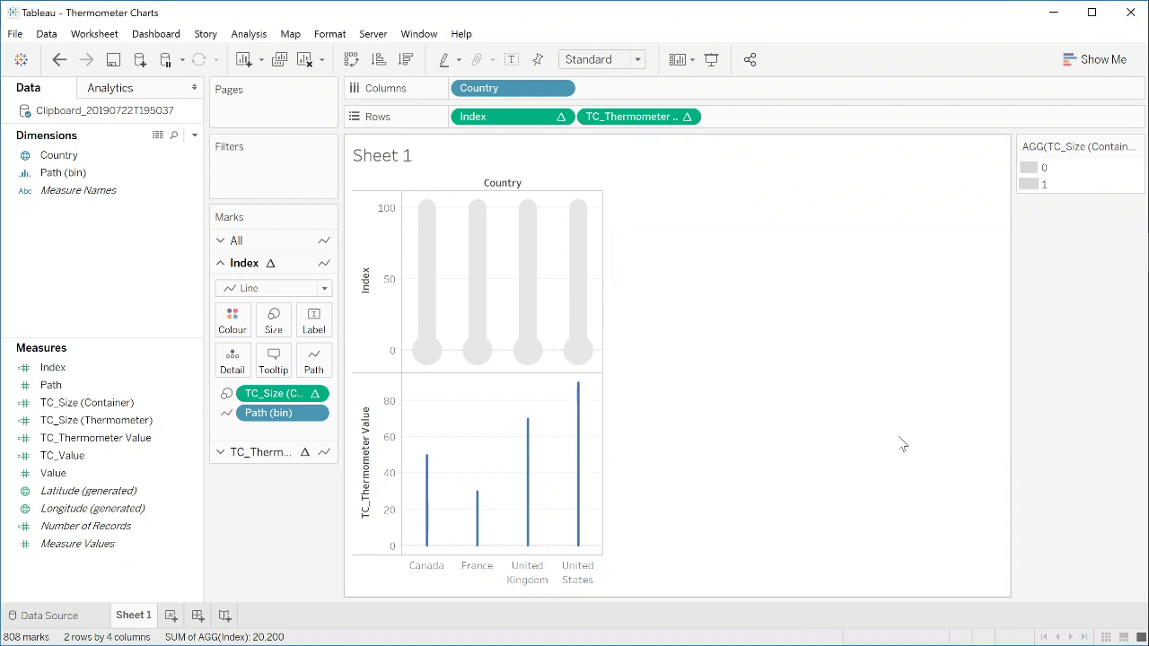
click(269, 454)
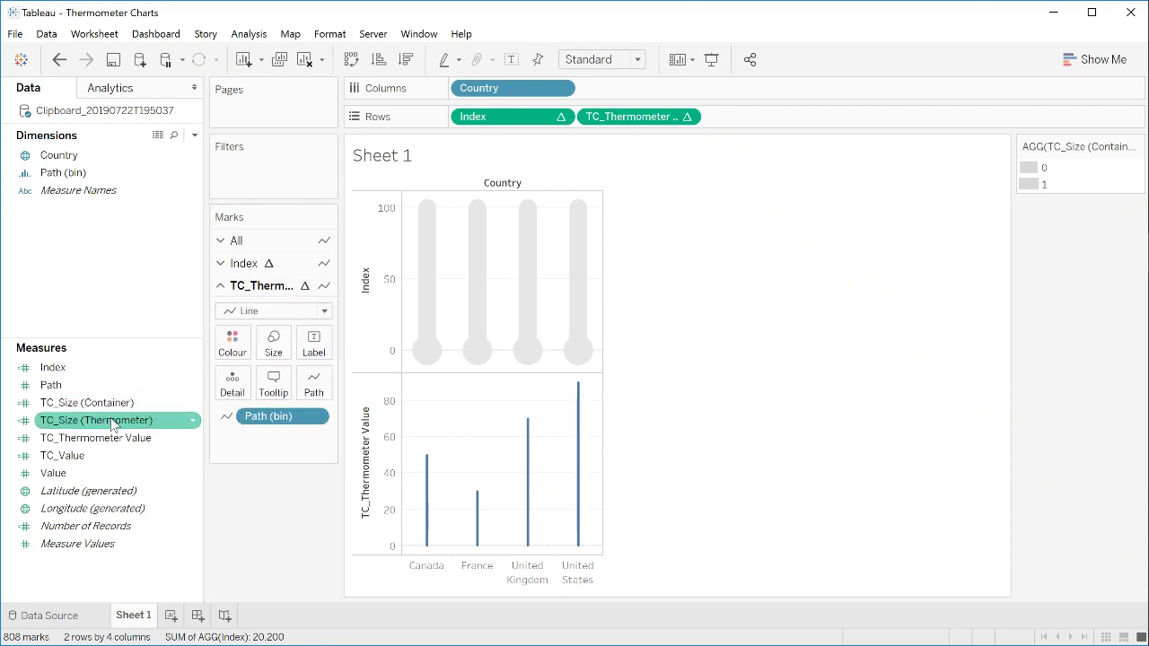
drag(112, 422, 276, 349)
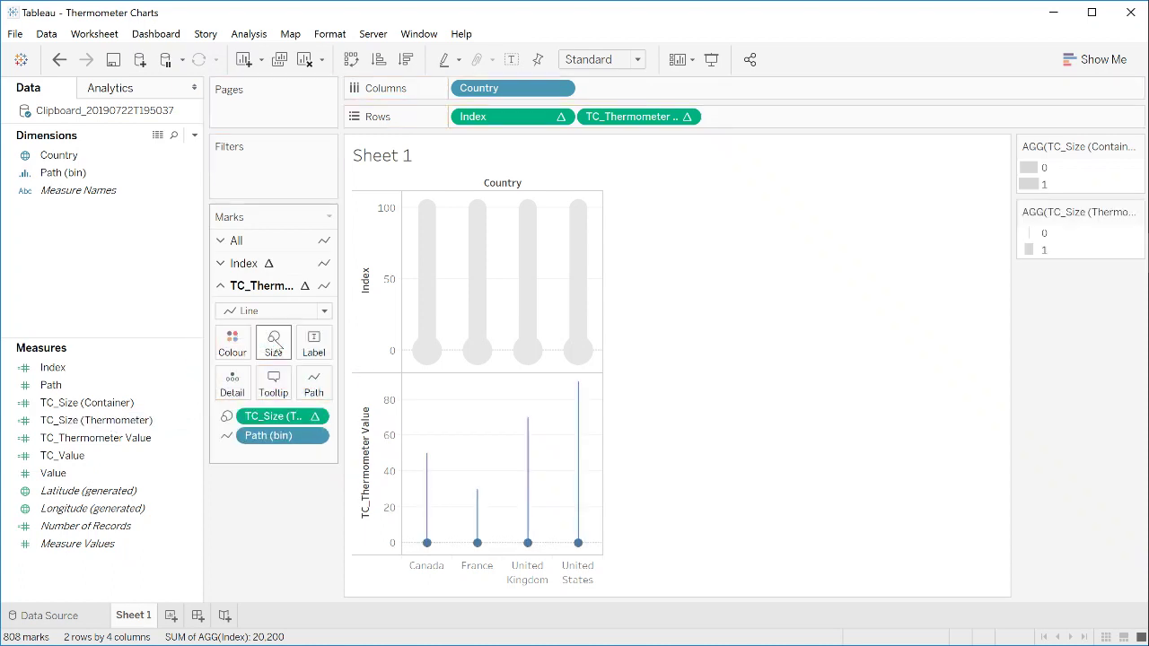
Make TC_Thermometer Value a dual axis, synchronise the axes, and hide the left Index axis header
right_click(639, 124)
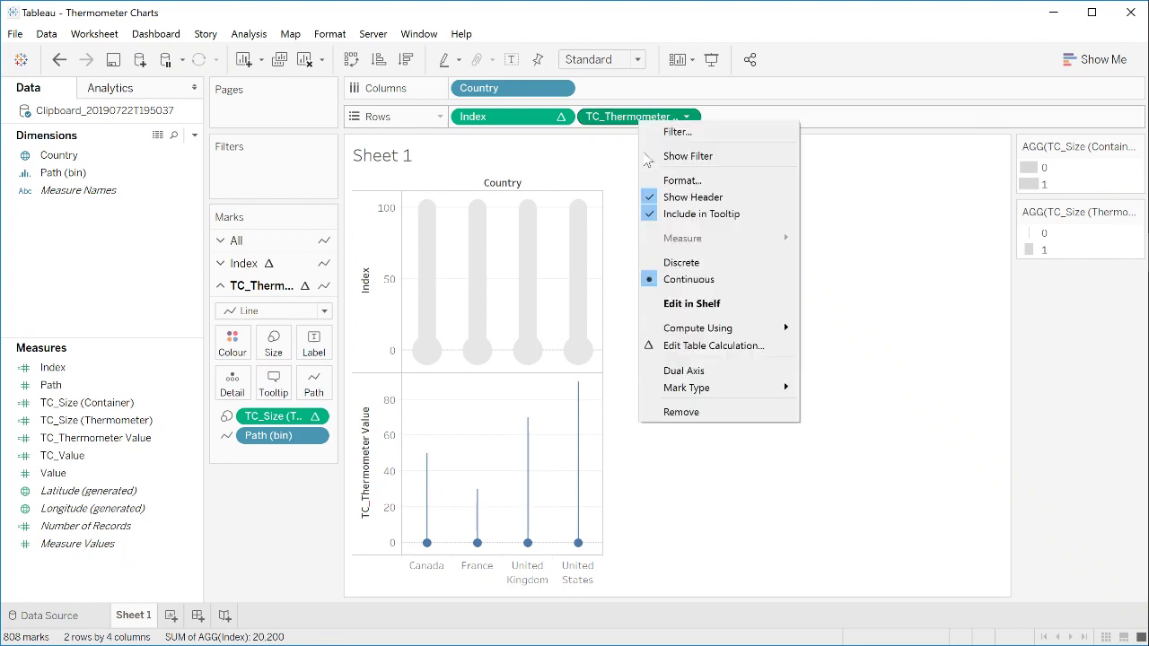
click(704, 372)
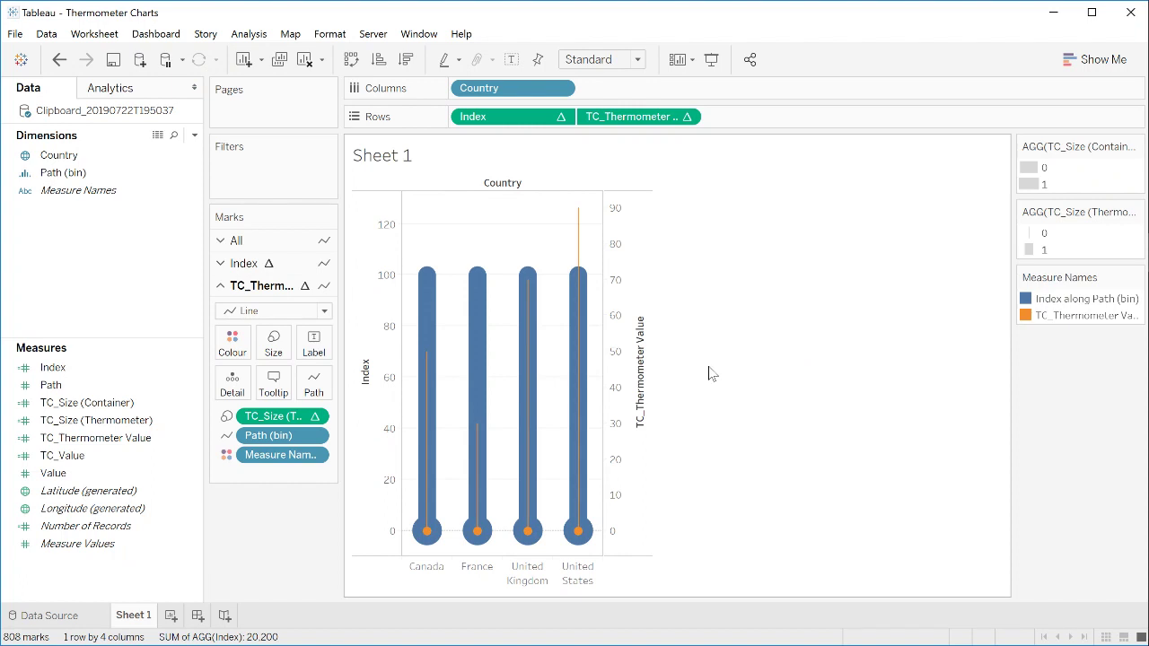
right_click(629, 249)
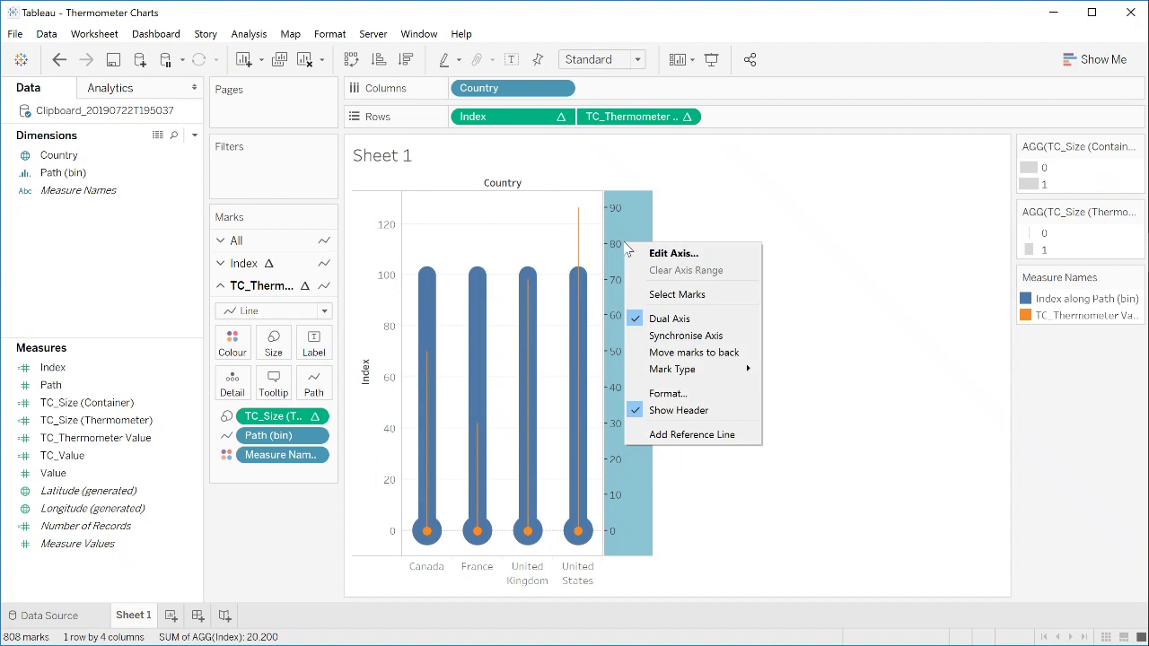
click(699, 350)
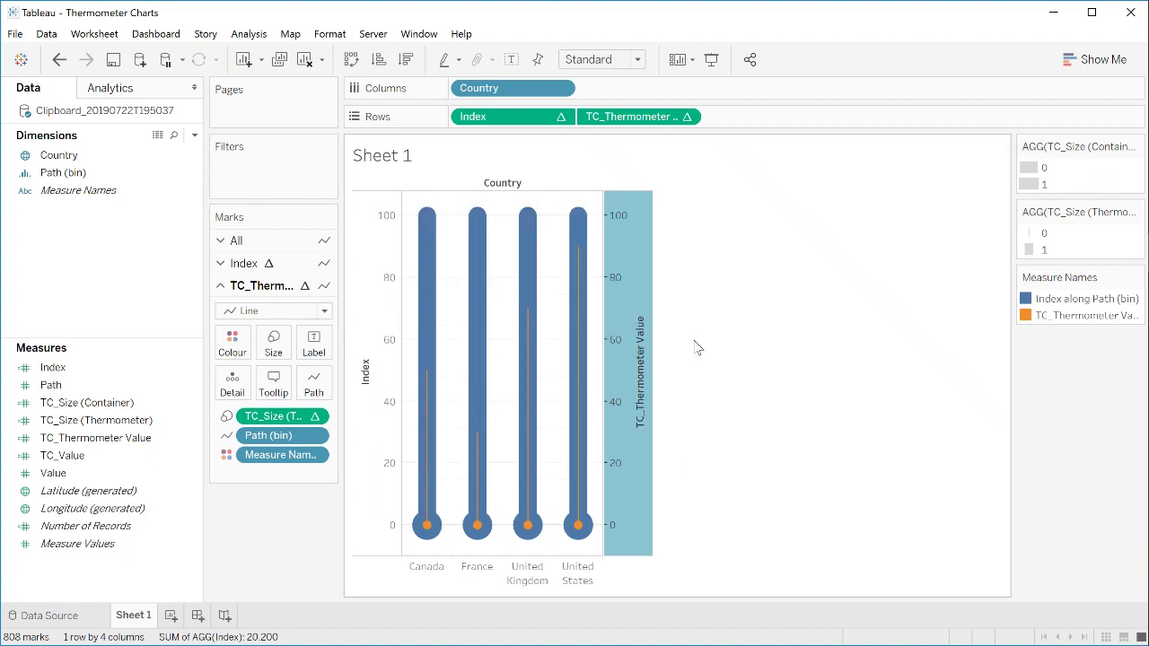
click(737, 345)
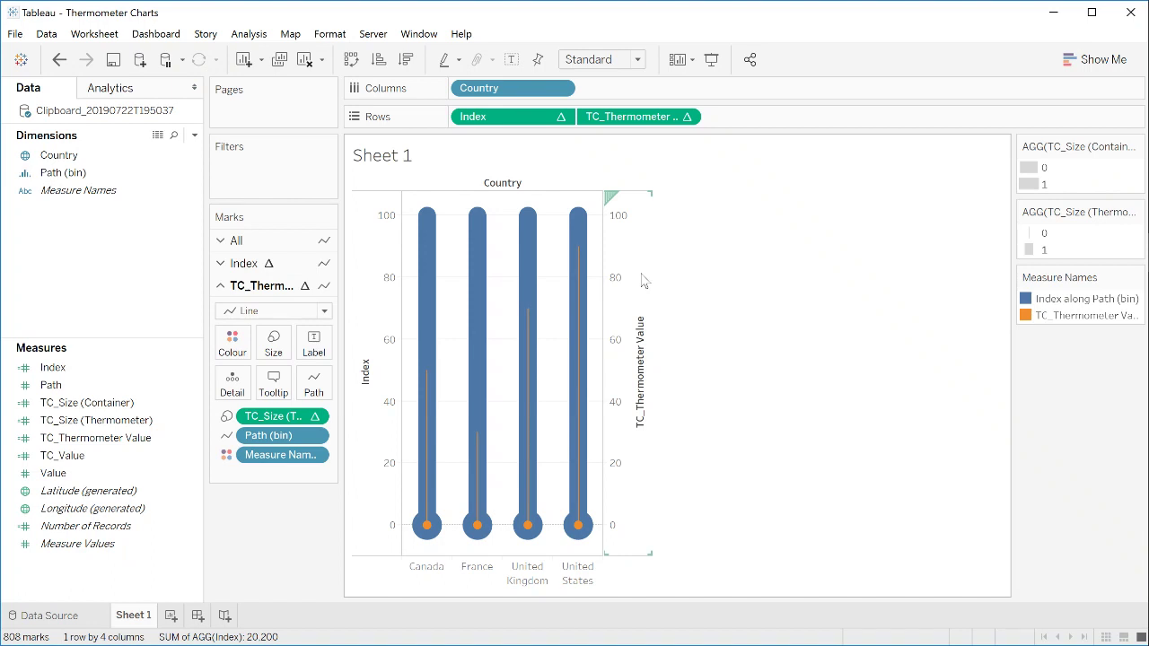
right_click(387, 256)
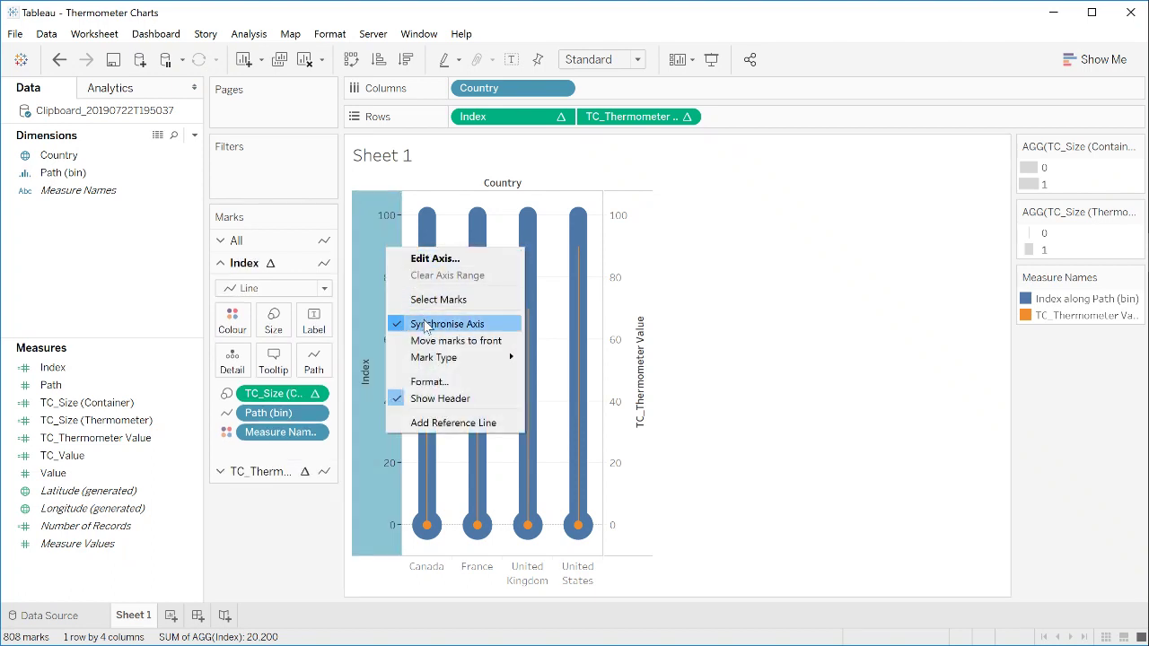
click(439, 399)
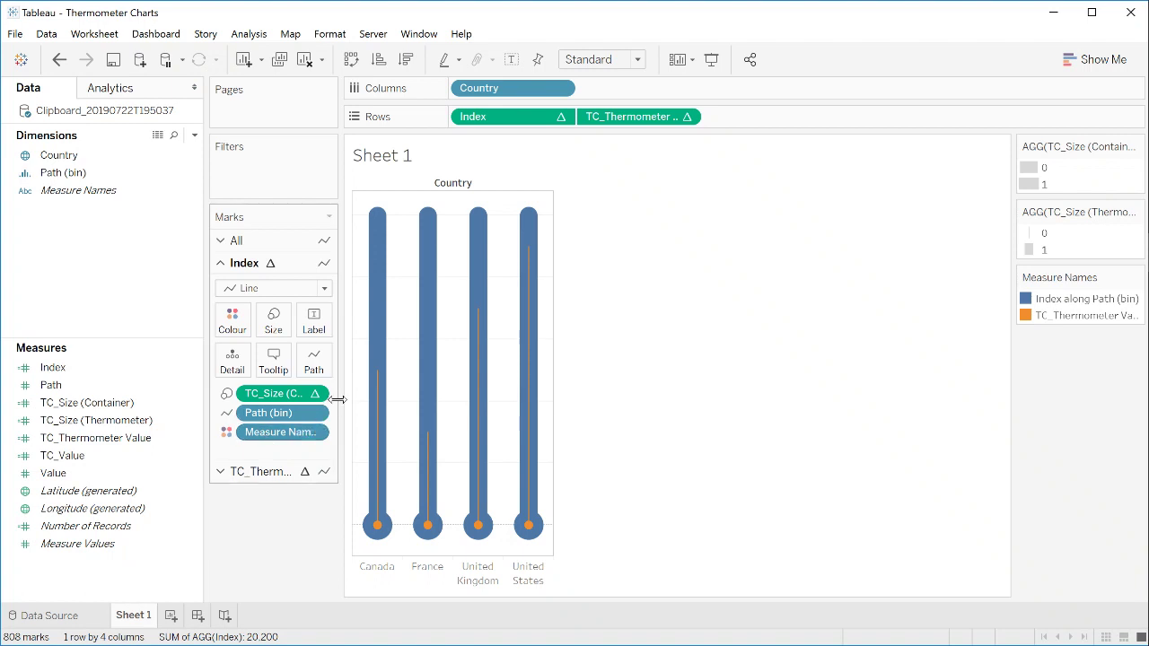
Remove Measure Names colouring from both the container and thermometer value marks cards
drag(339, 398, 389, 398)
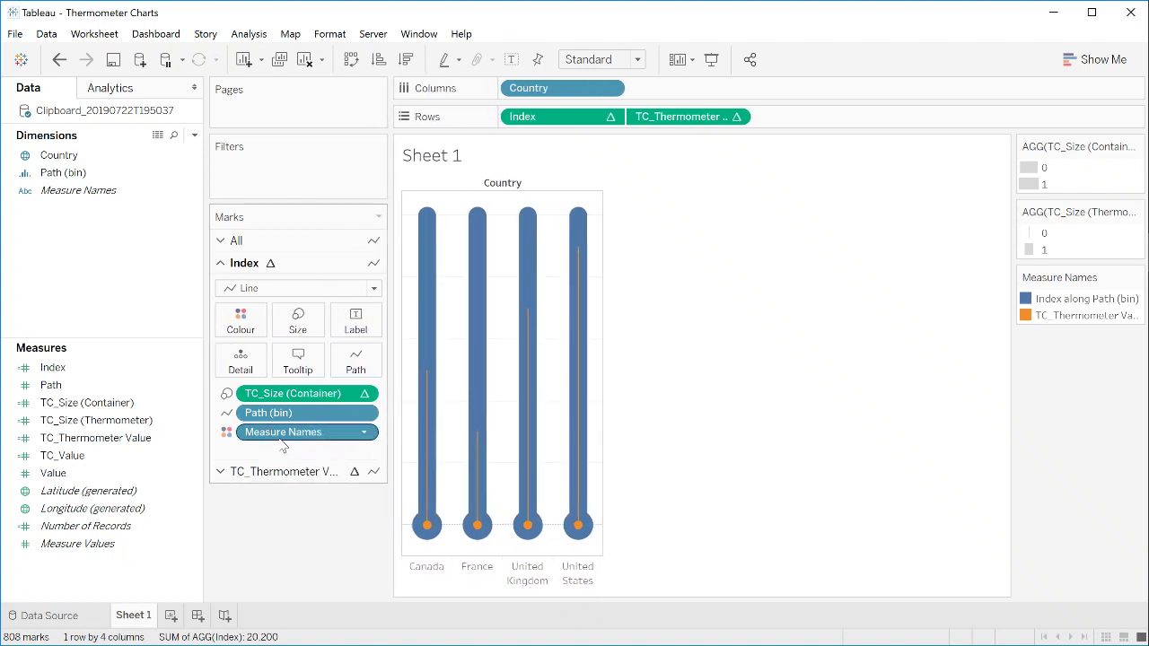
drag(284, 436, 276, 530)
click(280, 471)
drag(270, 458, 275, 564)
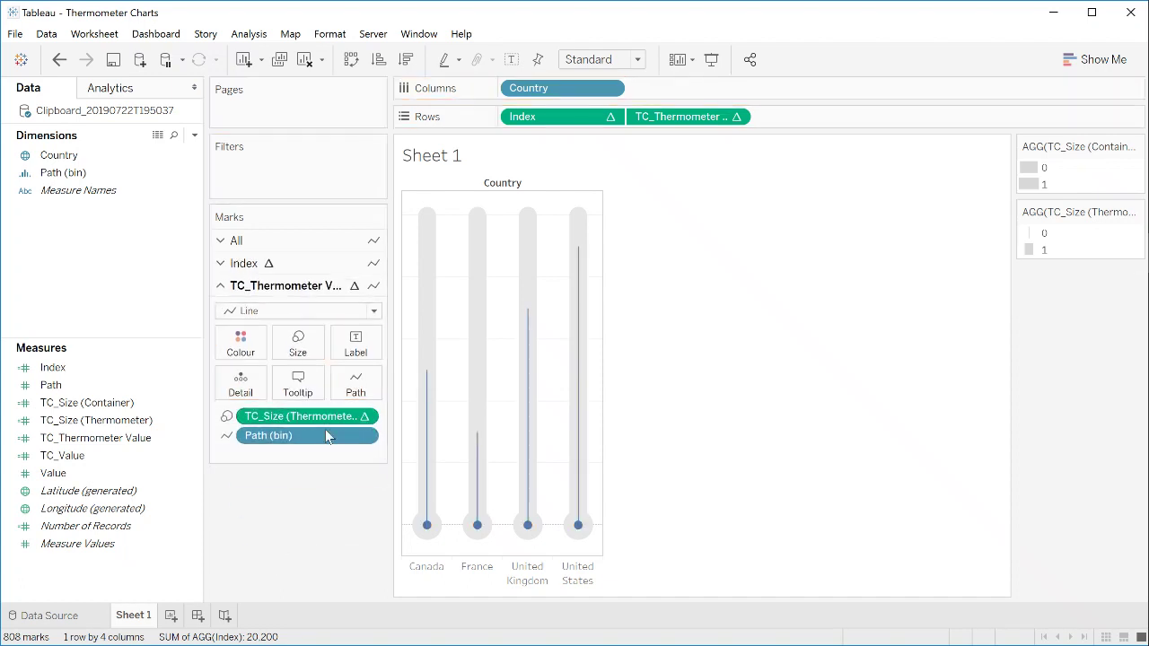
Hide the Sheet 1 title and set the view size to Entire View
right_click(451, 163)
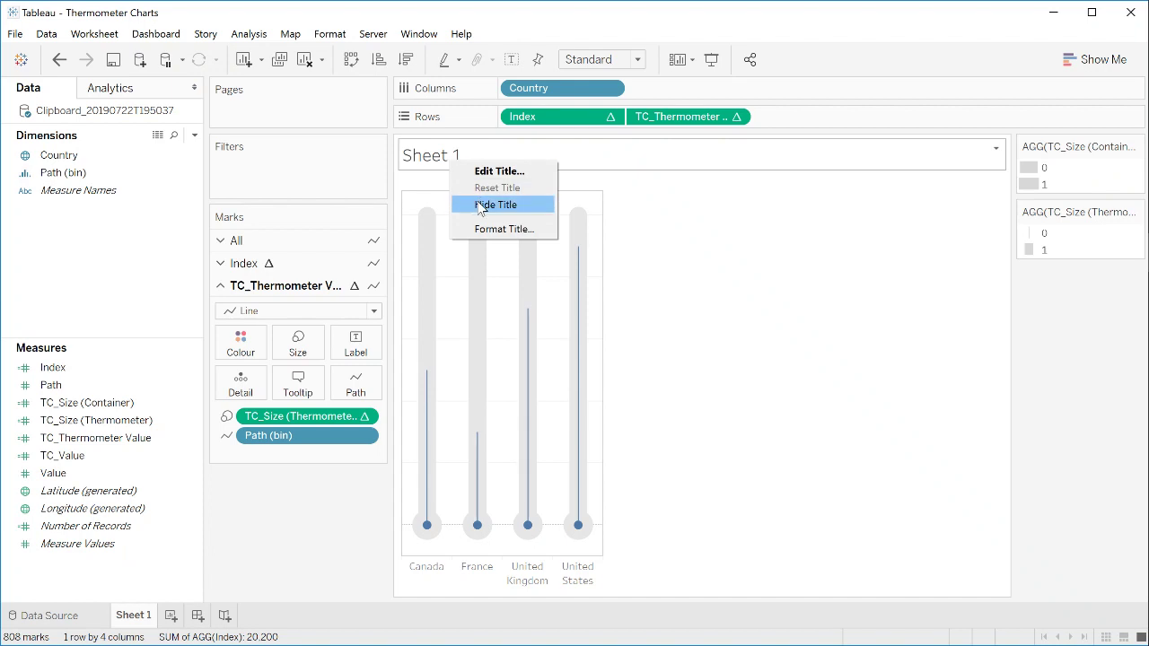
click(462, 204)
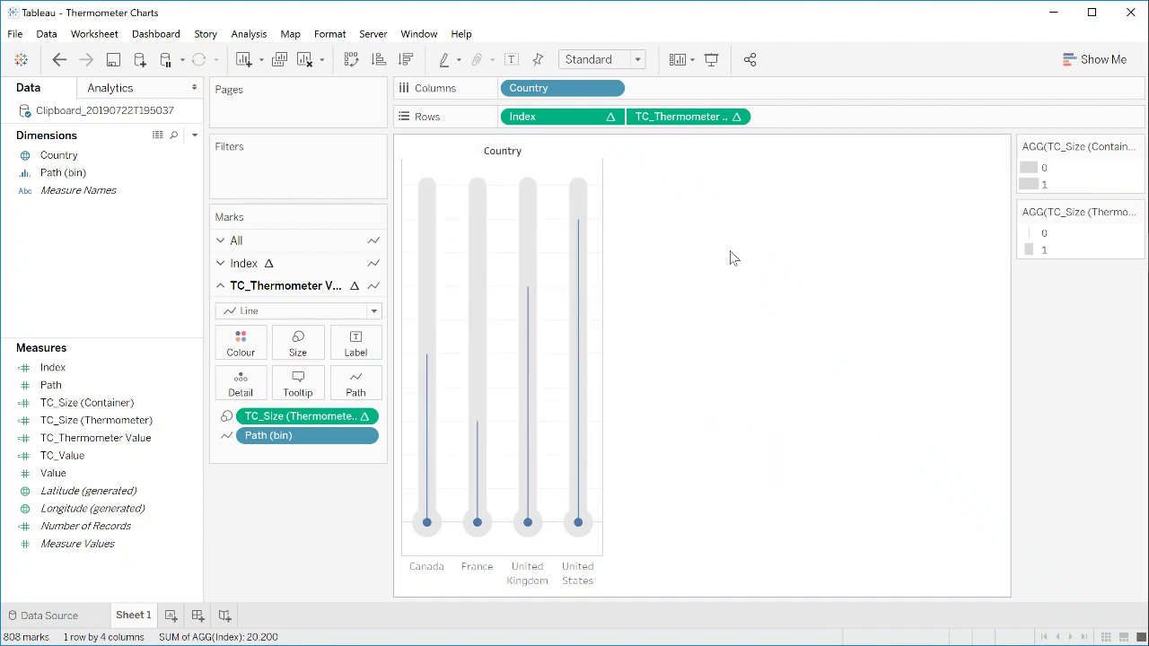
click(598, 63)
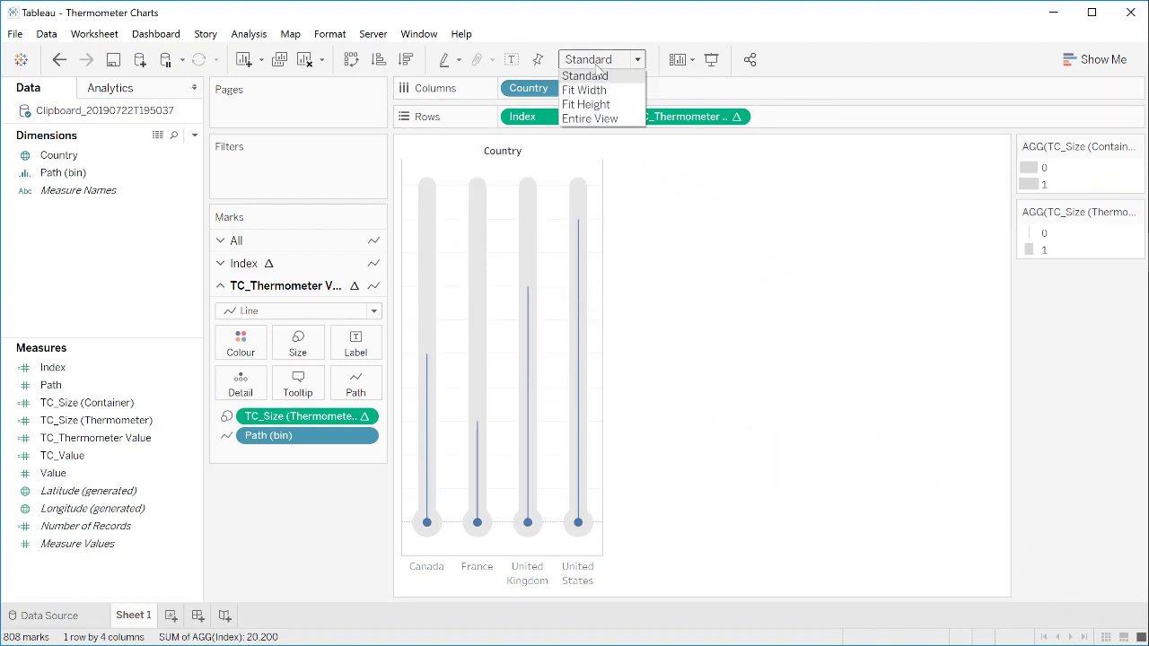
click(591, 118)
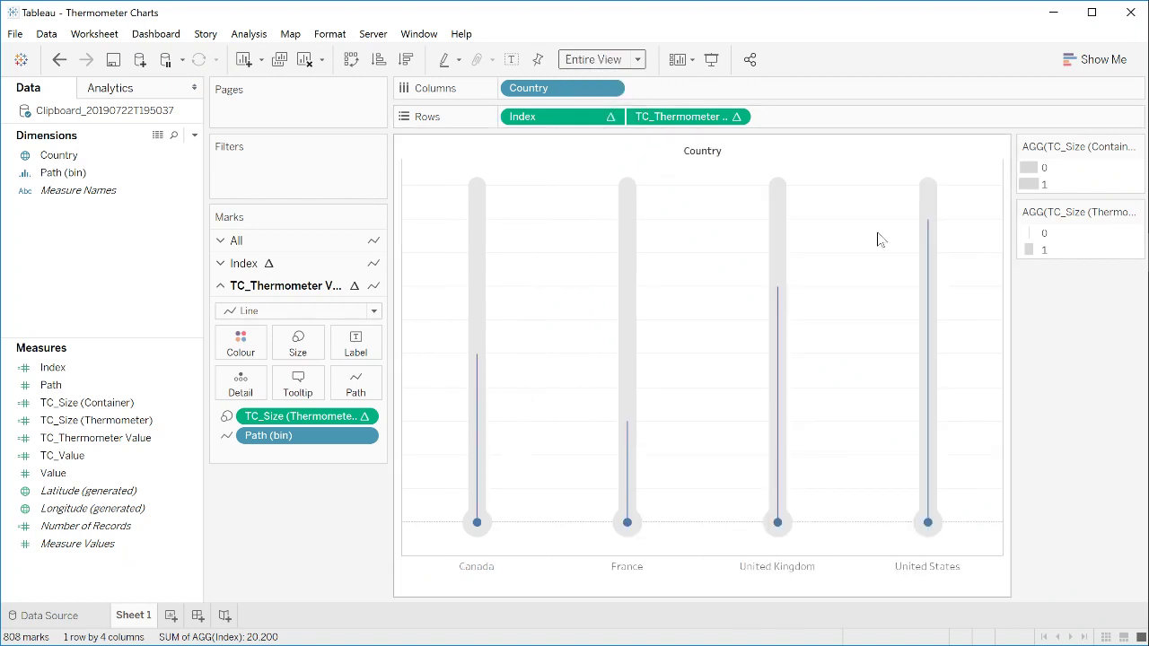
Widen the thermometer fill size range in several increments until the blue fills are much thicker
click(1136, 212)
click(1069, 229)
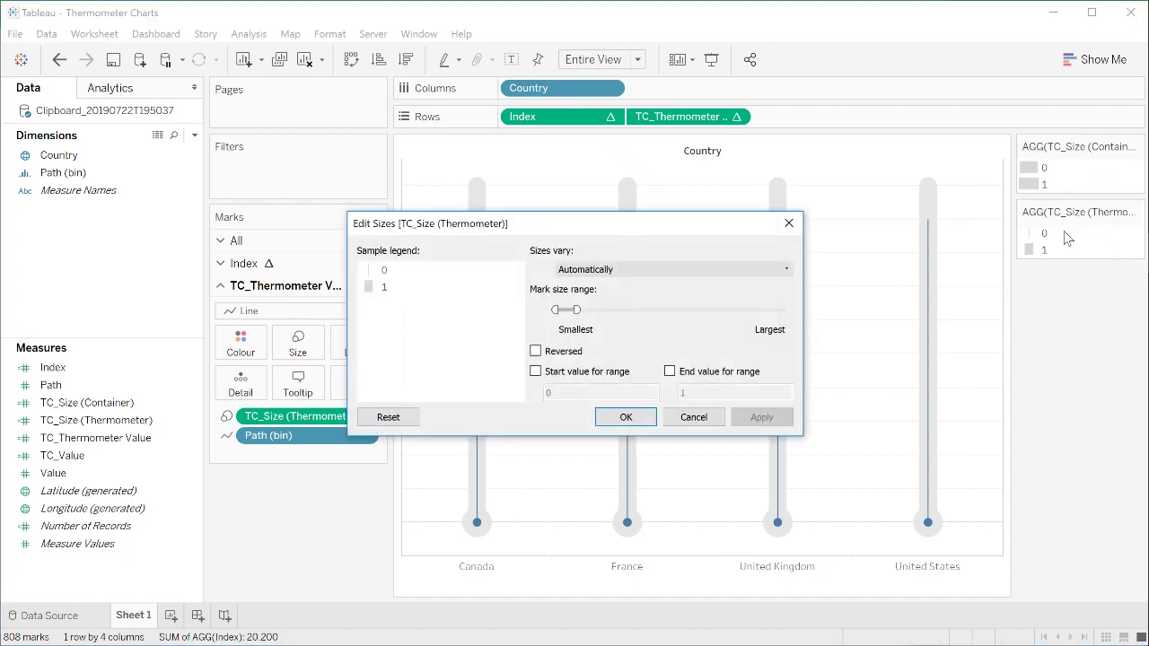
drag(575, 308, 623, 310)
click(762, 417)
click(760, 419)
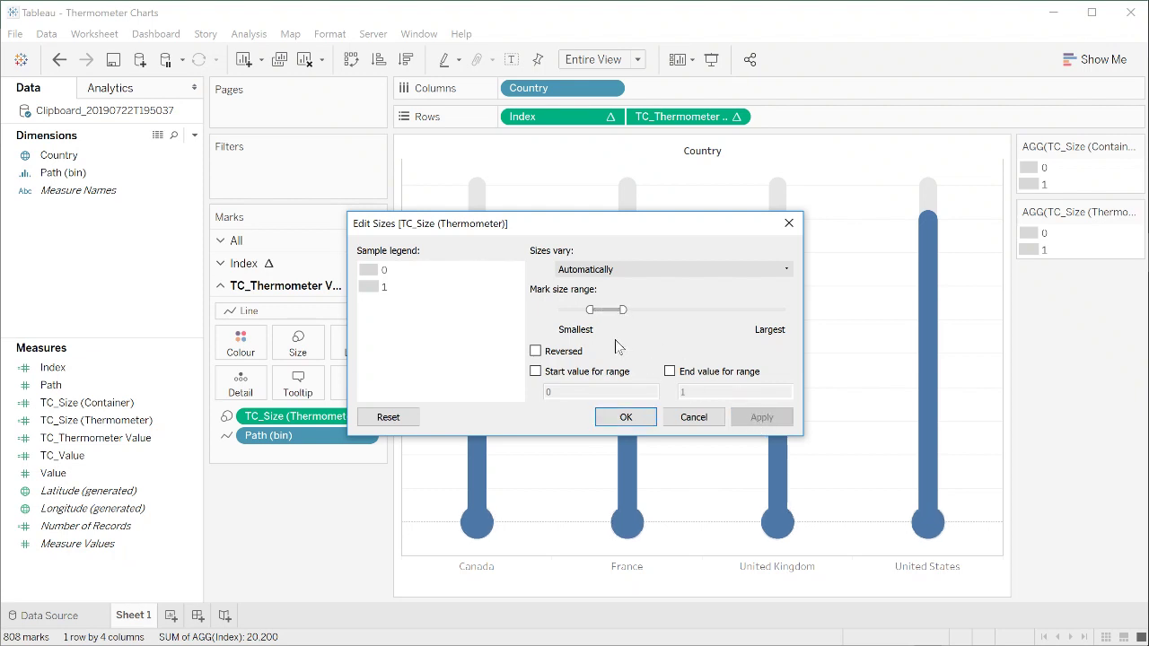
drag(620, 309, 623, 309)
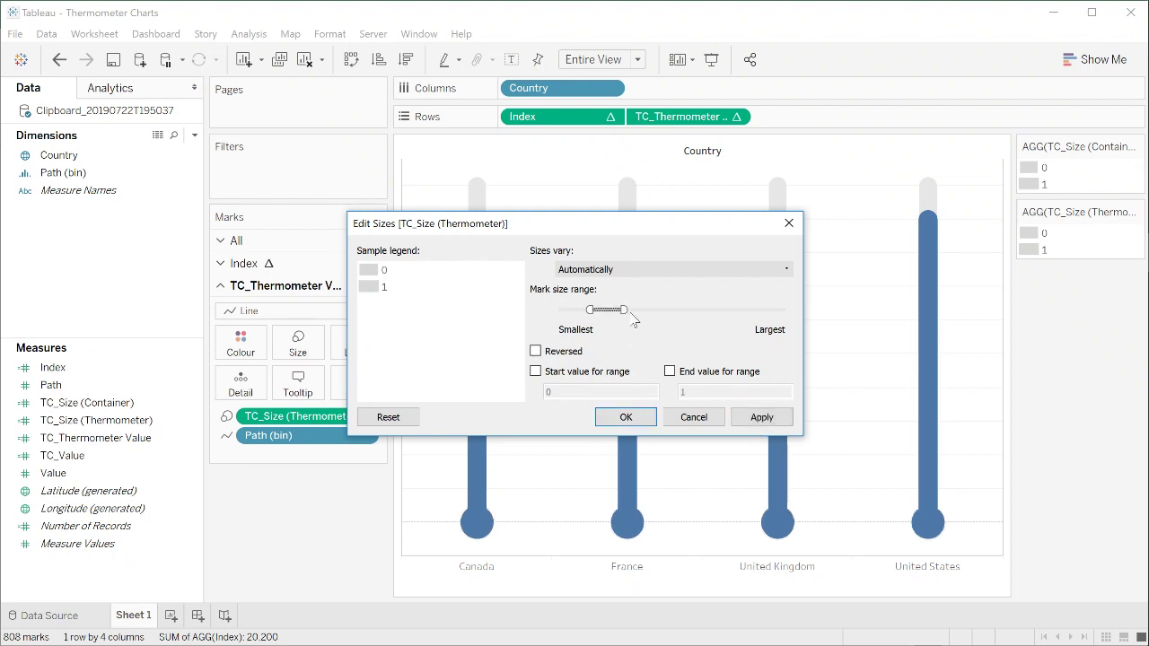
click(762, 419)
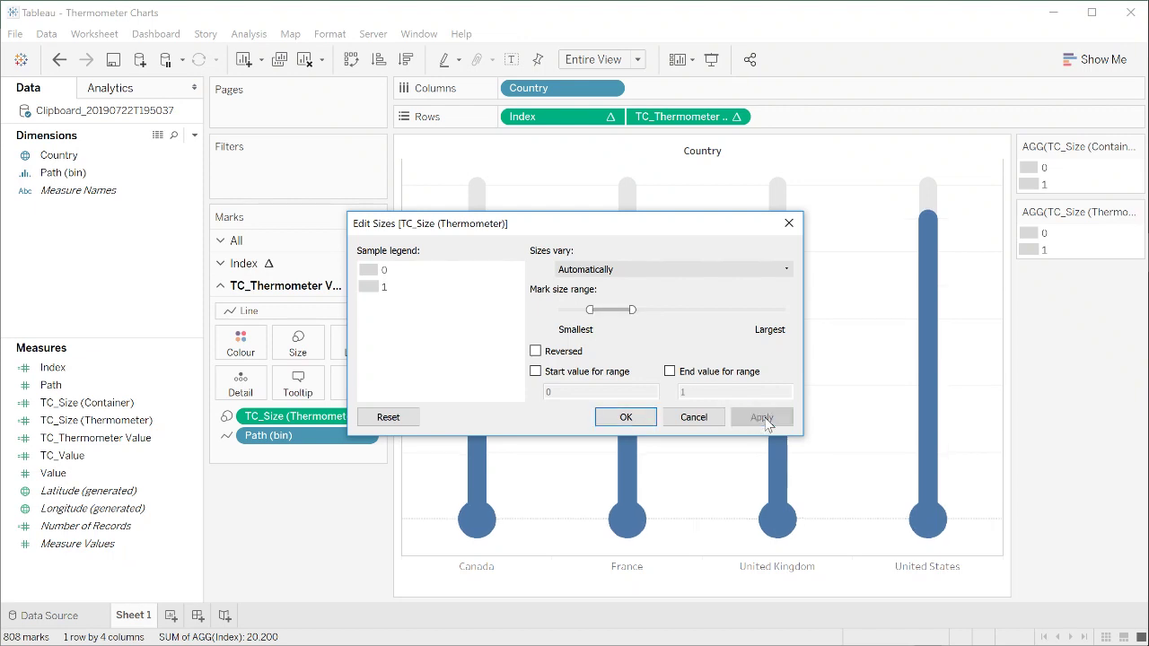
drag(631, 310, 641, 310)
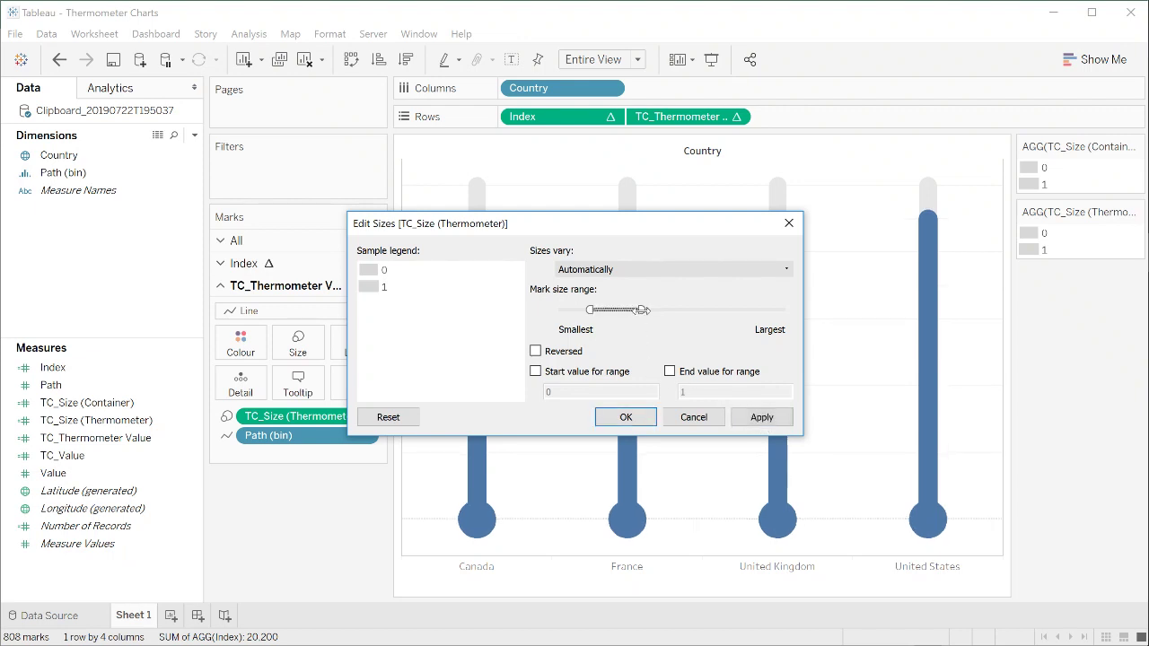
click(777, 419)
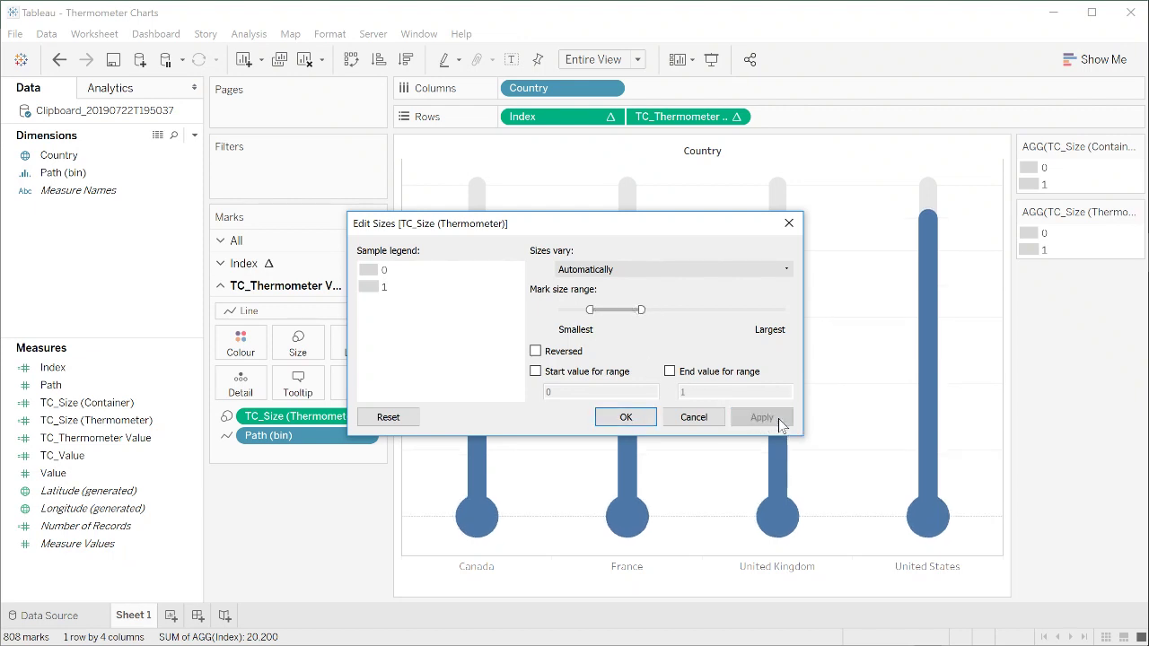
click(626, 418)
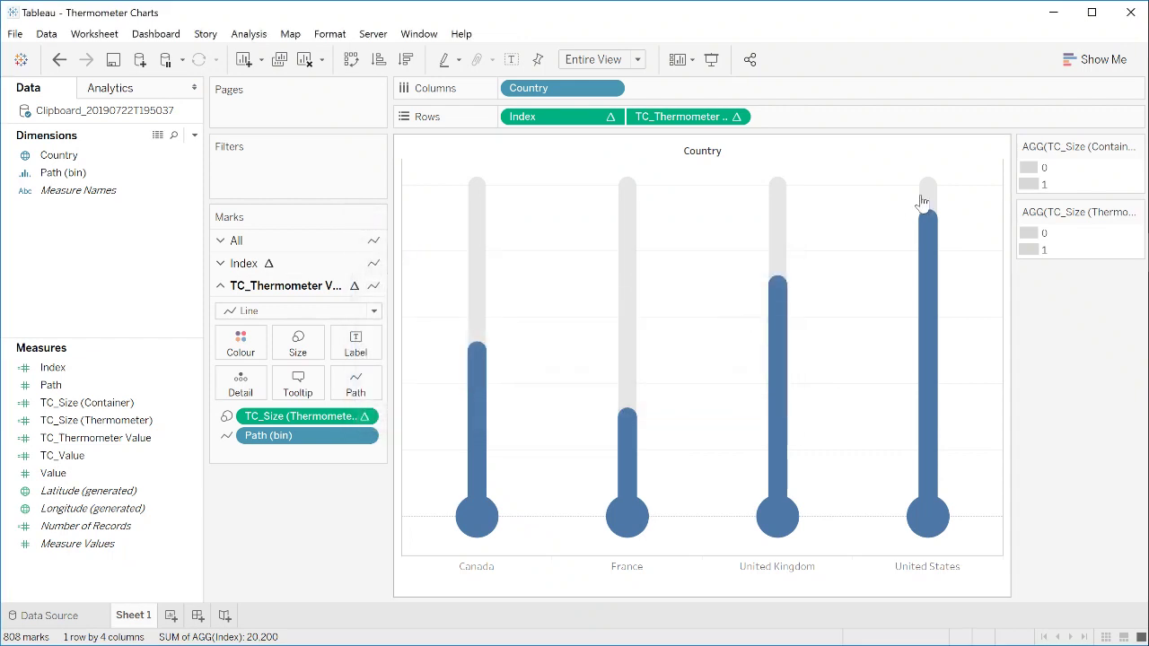
Gradually enlarge the container size range so the grey tubes just rim the fills
click(1135, 146)
click(1122, 161)
drag(584, 310, 599, 309)
click(763, 419)
drag(626, 314, 656, 310)
click(763, 417)
click(771, 420)
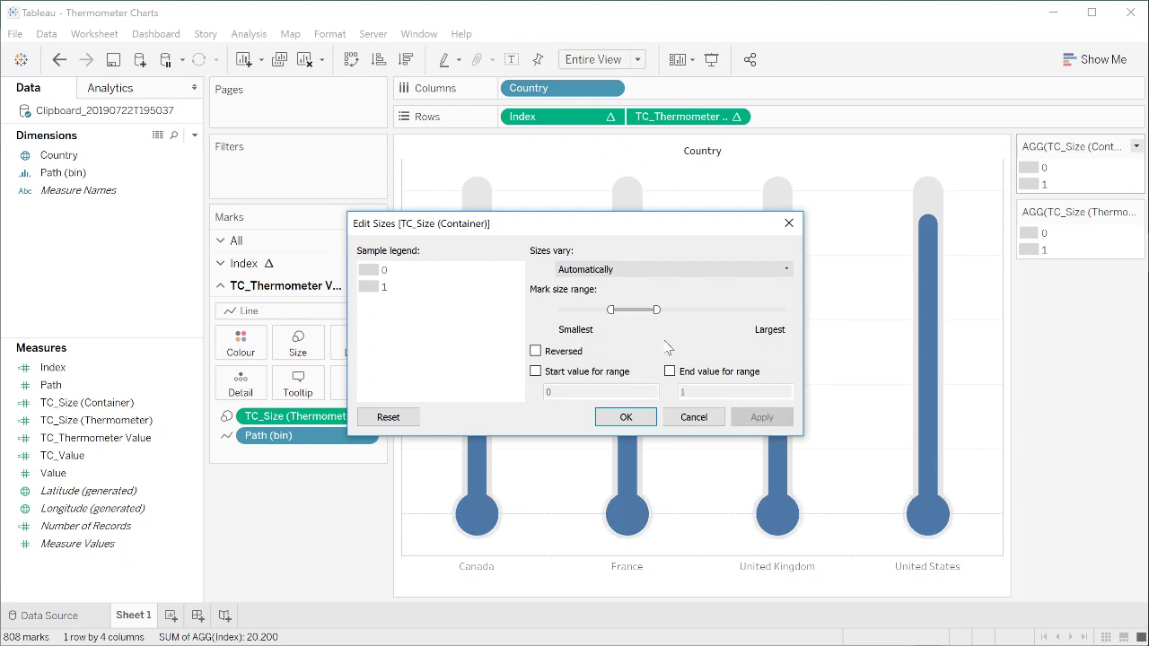
drag(660, 310, 666, 313)
click(774, 419)
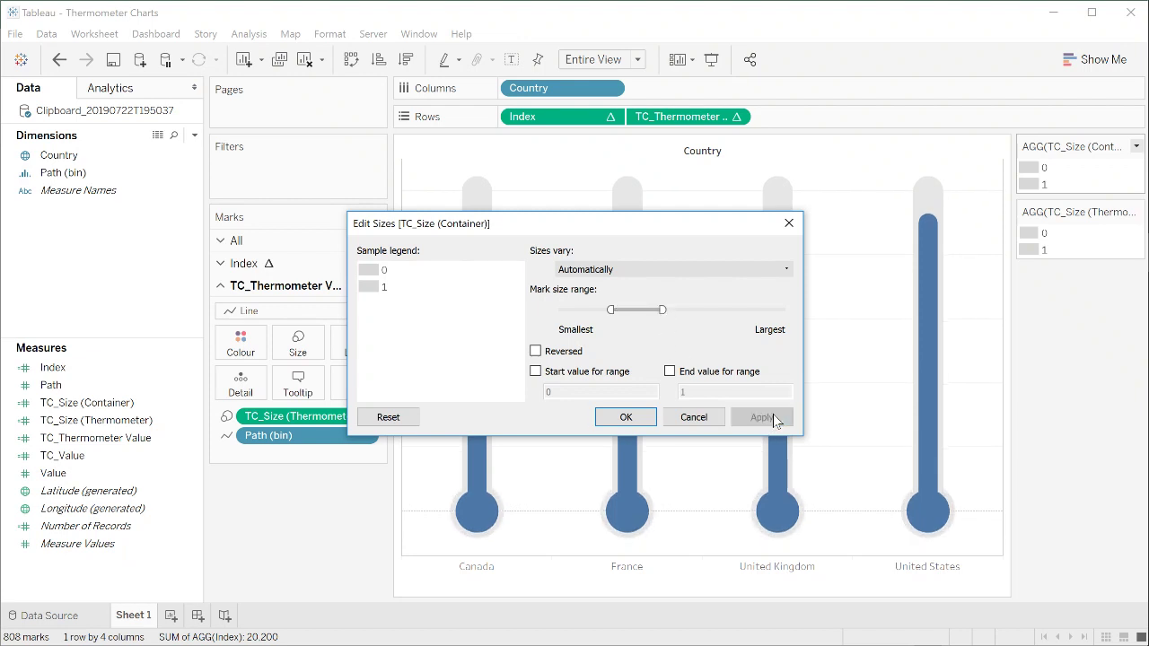
Colour the Index container marks with a slightly darker grey swatch
click(639, 420)
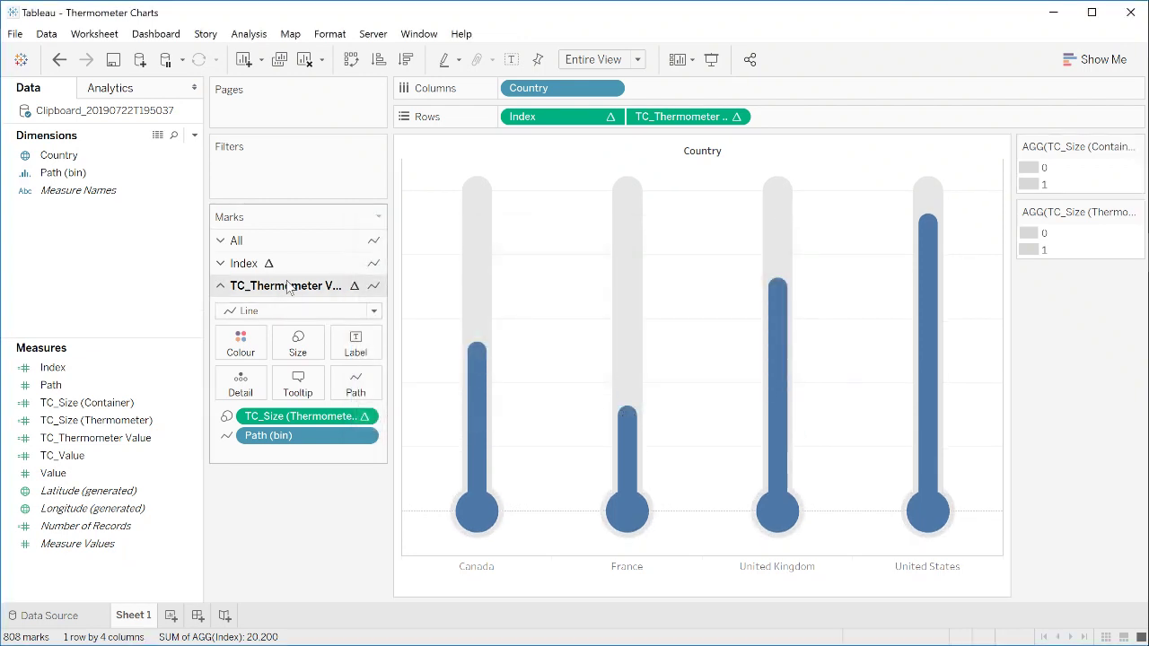
click(265, 263)
click(243, 325)
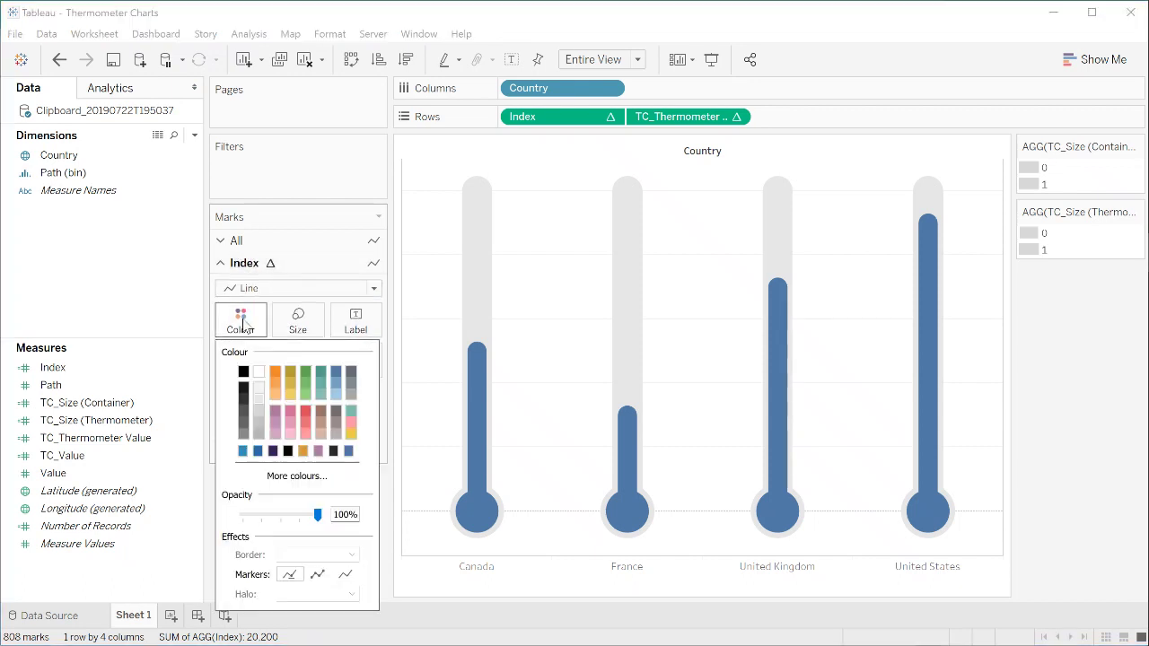
click(258, 410)
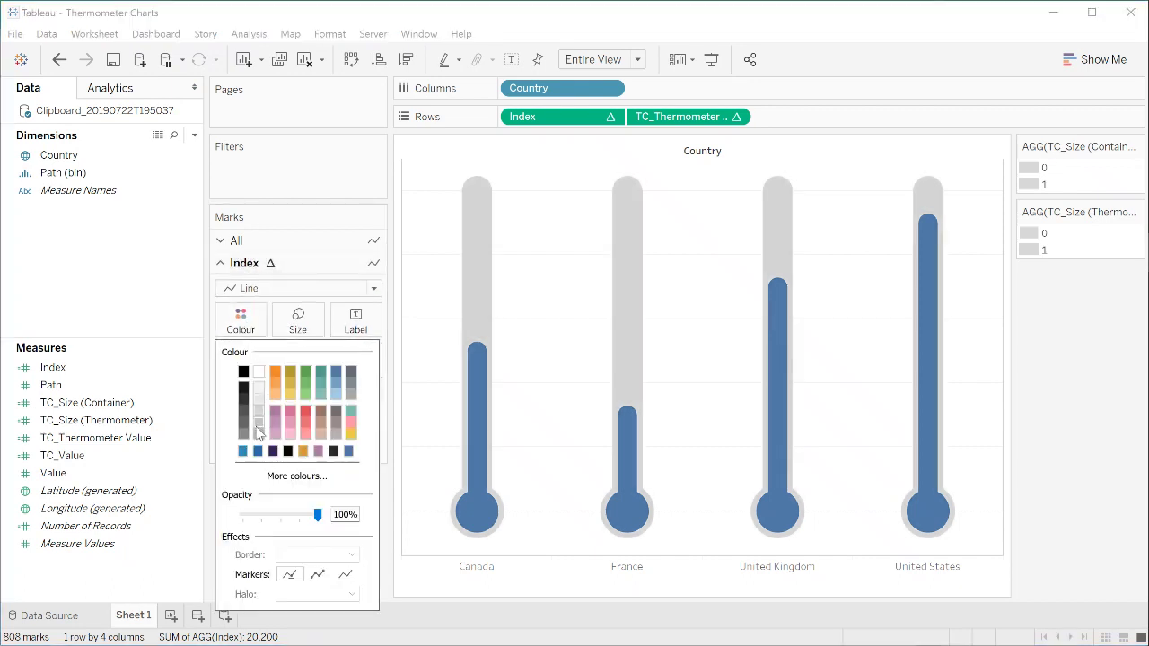
click(259, 422)
click(259, 410)
click(108, 270)
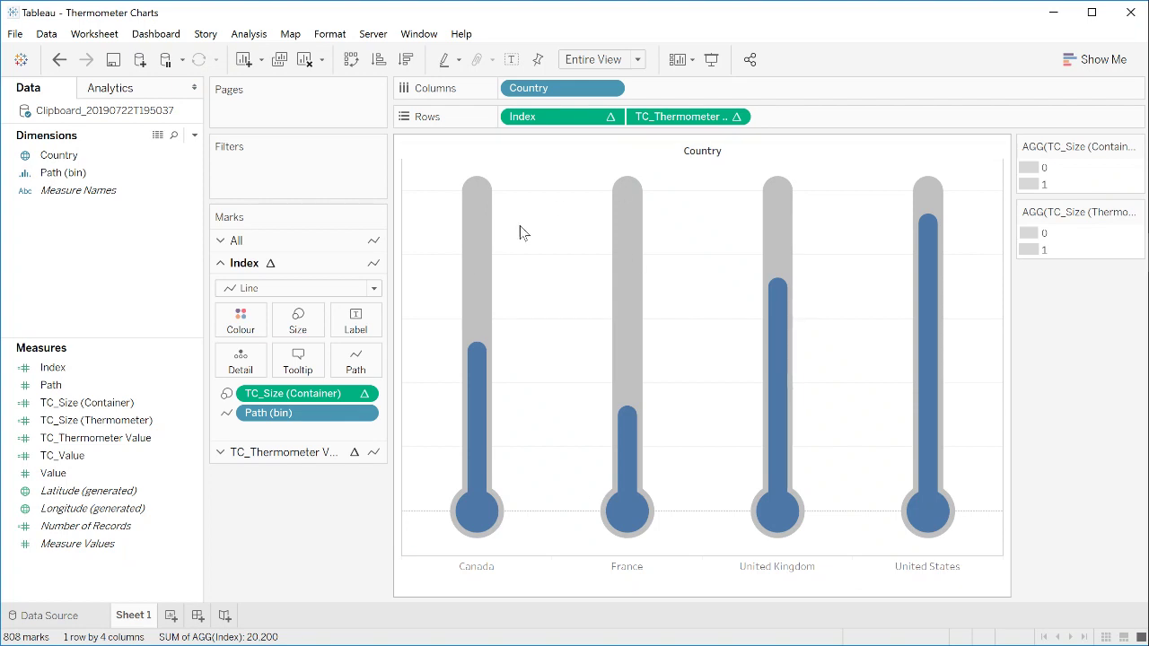
click(288, 452)
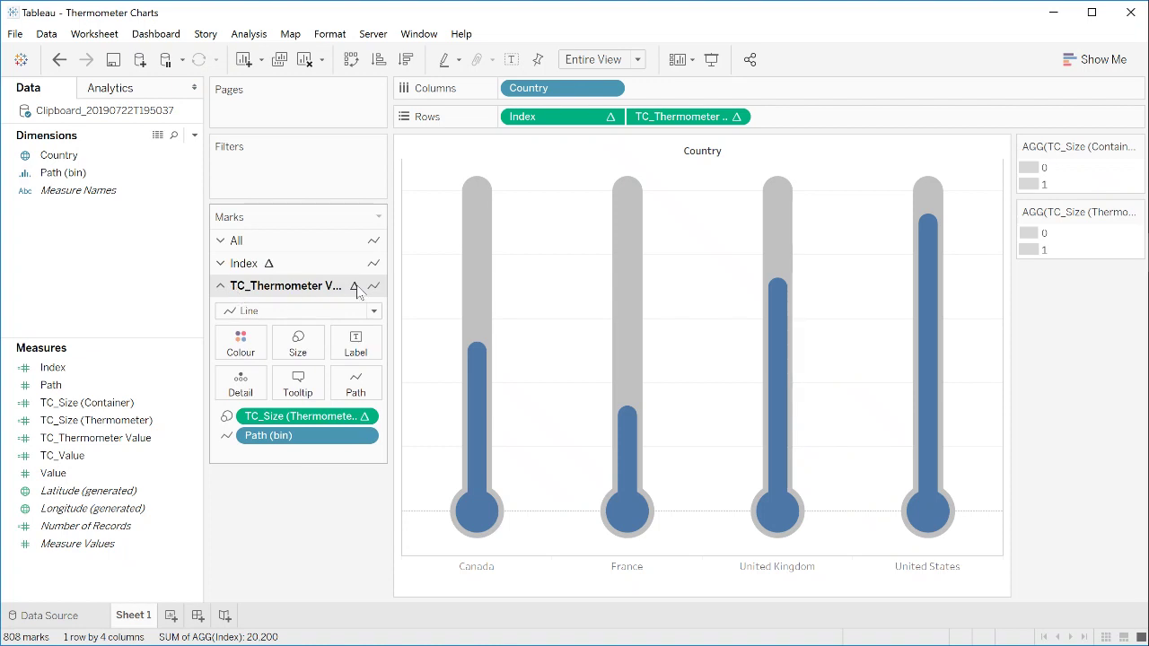
Label each TC_Thermometer Value fill with its Value, dropping the extra Value pane
double_click(54, 473)
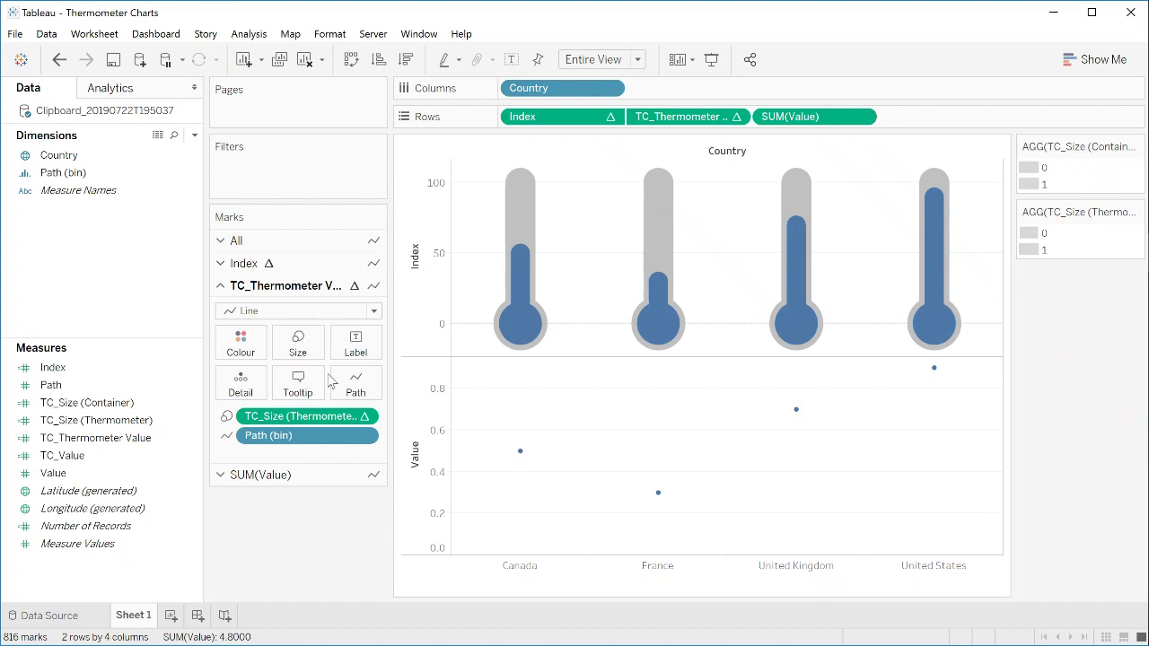
drag(822, 118, 286, 543)
drag(54, 473, 339, 348)
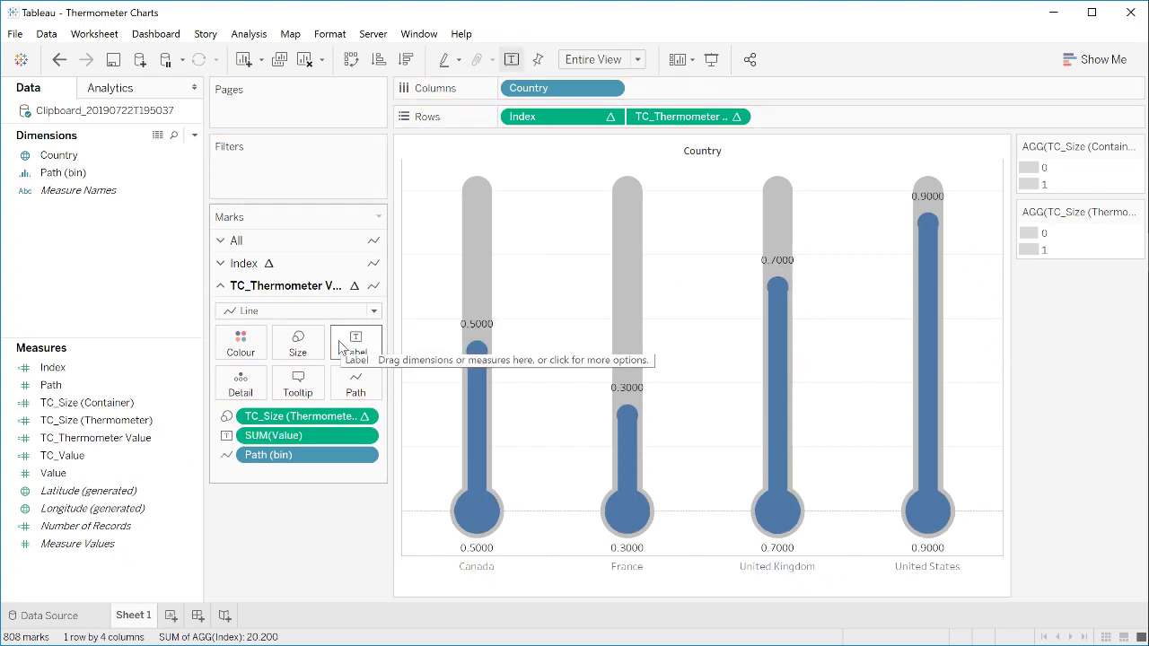
mouse_move(625, 451)
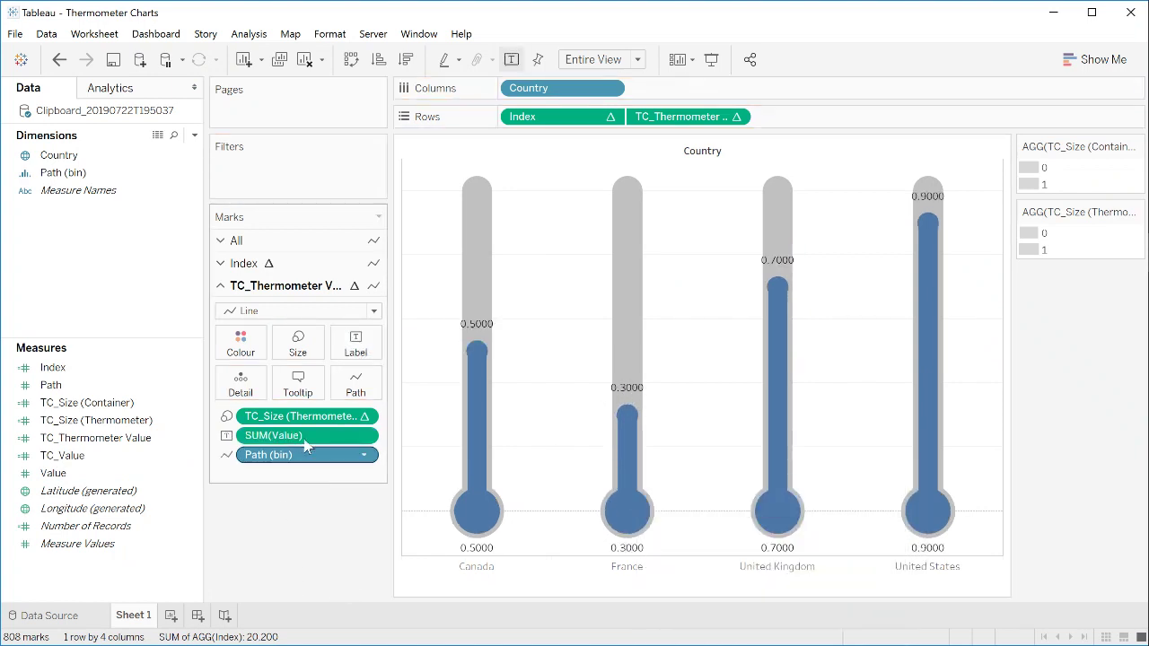
Set labels to the line start only, aligned Middle Centre inside each bulb
click(362, 346)
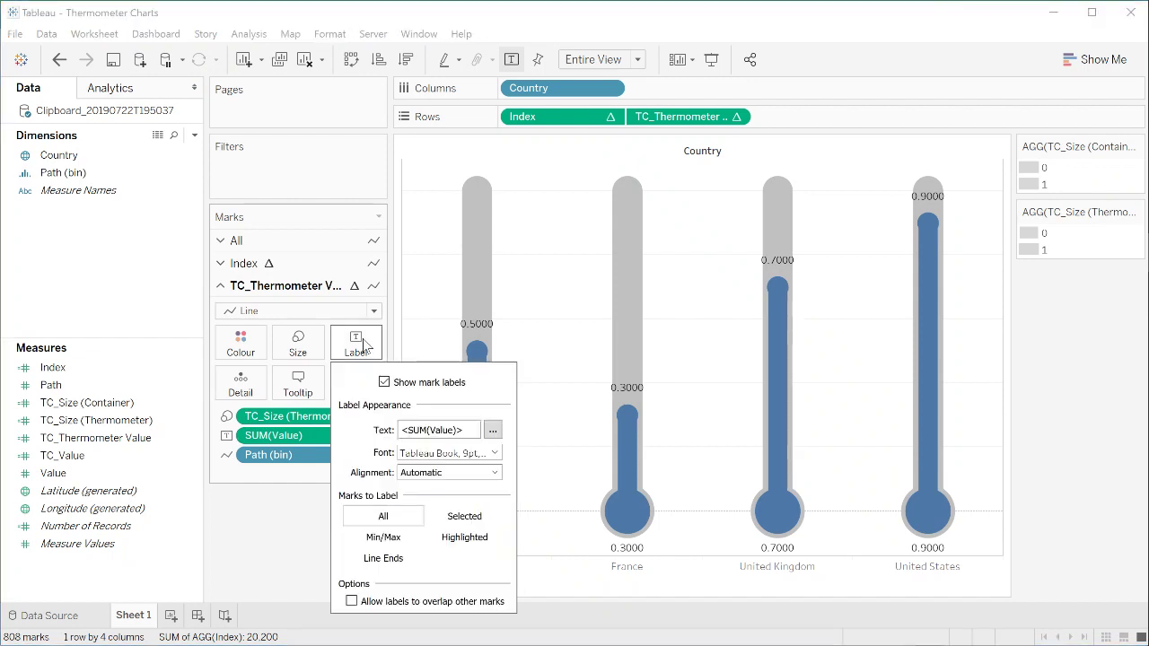
click(375, 567)
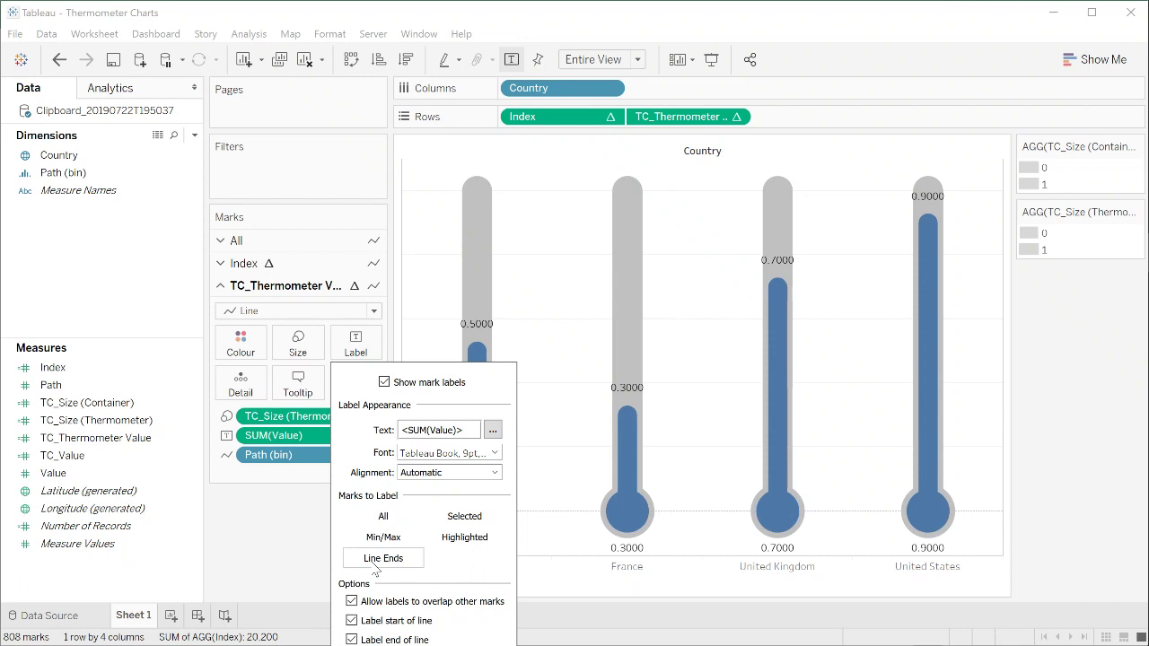
click(351, 639)
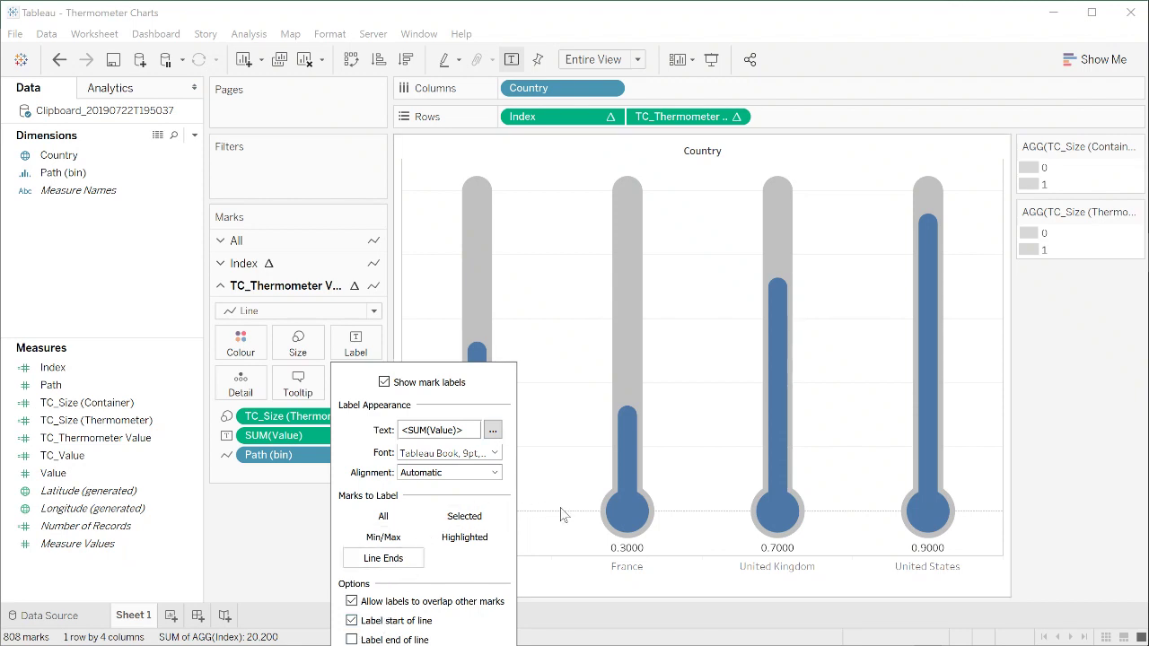
click(419, 476)
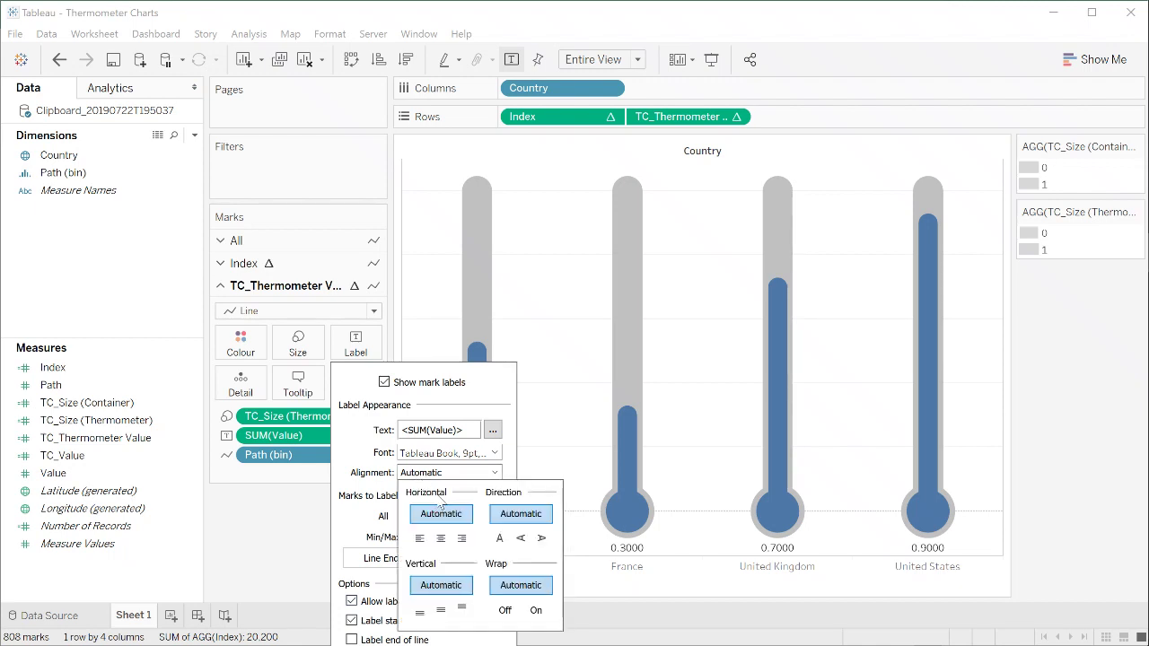
click(442, 539)
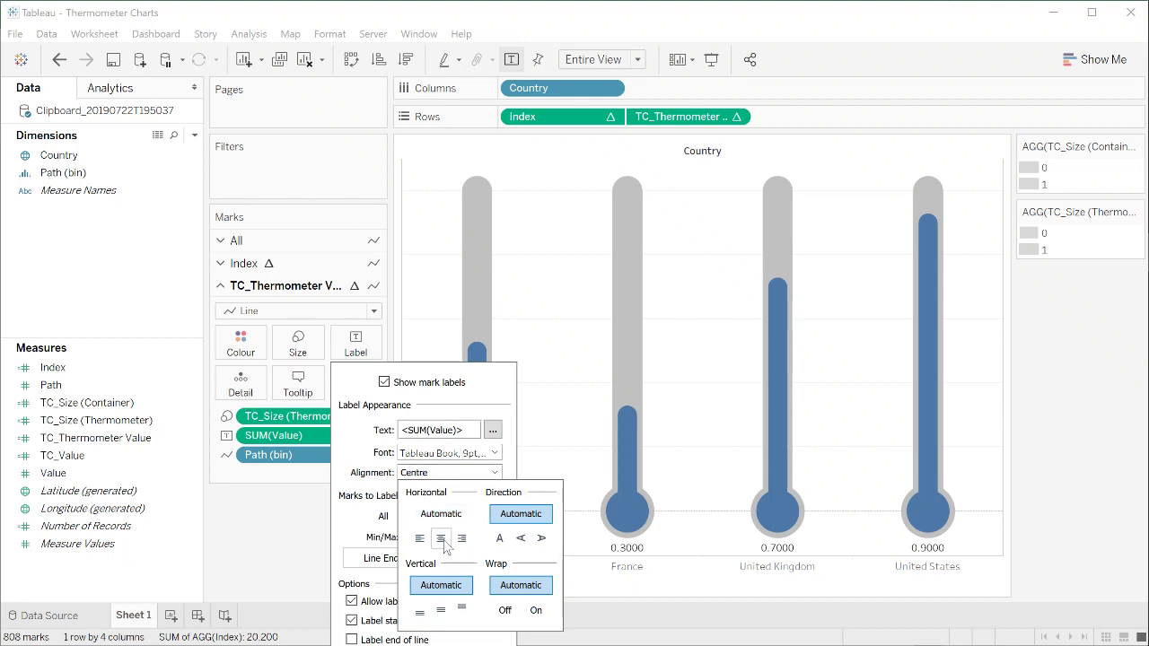
click(442, 609)
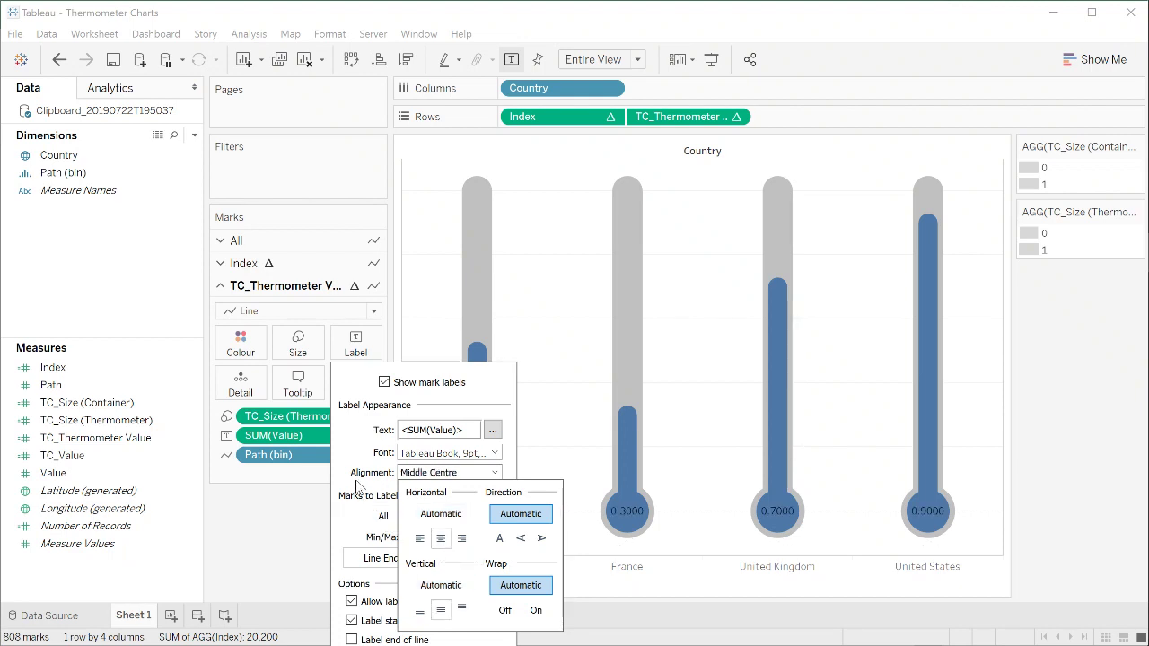
click(301, 550)
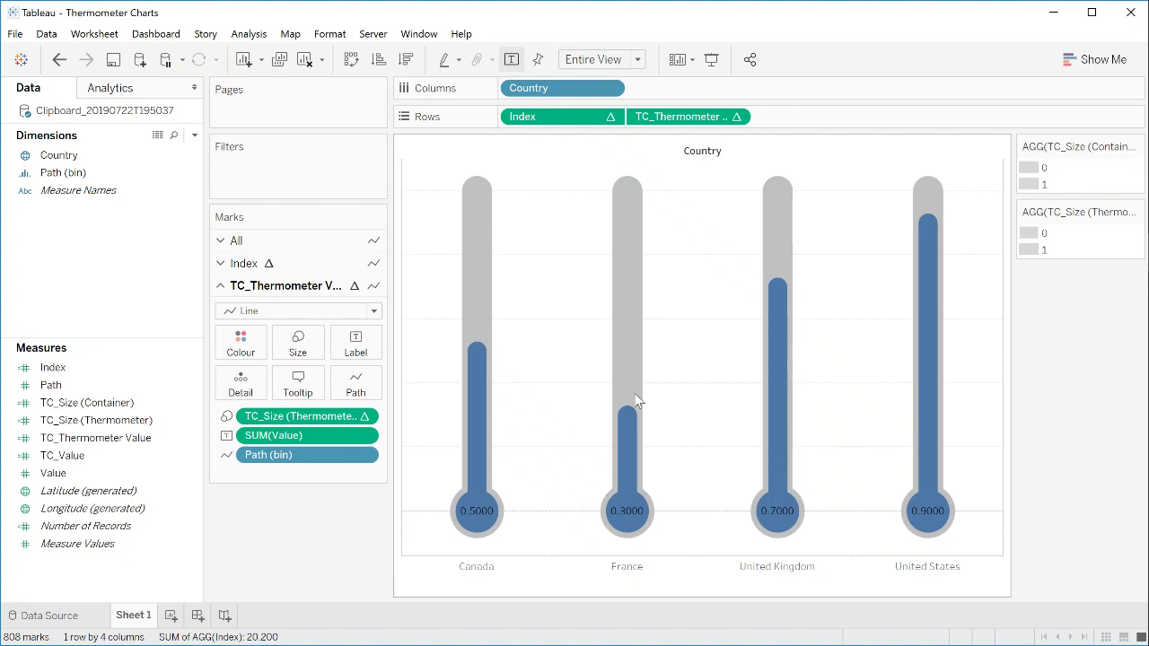
drag(53, 473, 328, 462)
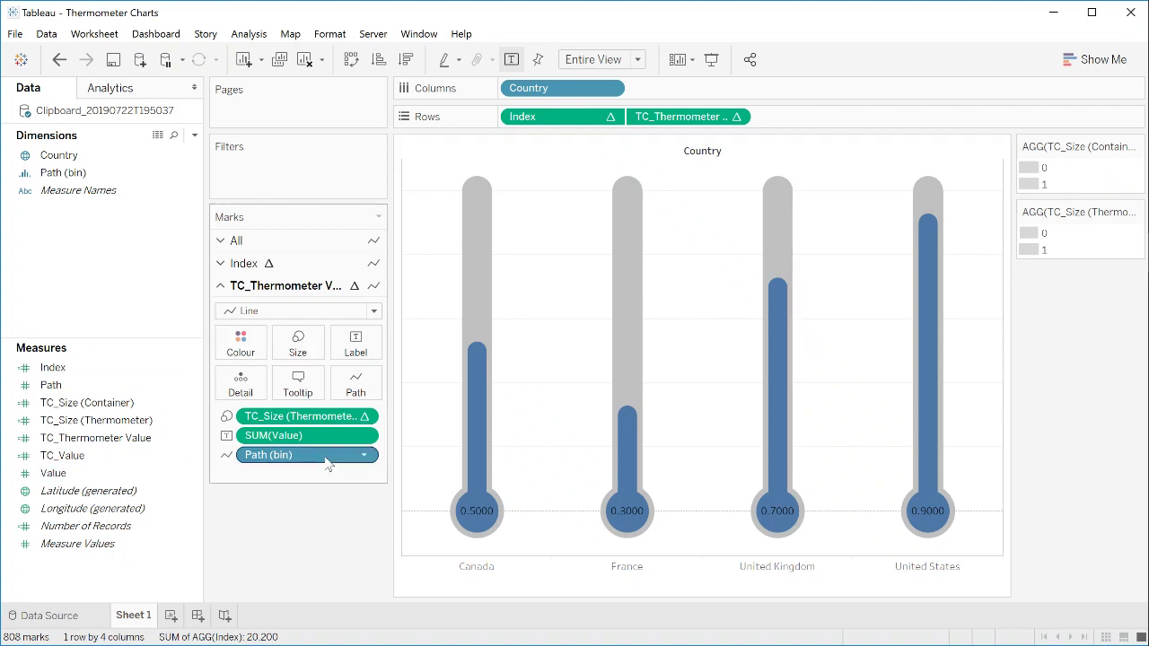
Format the SUM(Value) labels as percentages with 0 decimal places
right_click(305, 442)
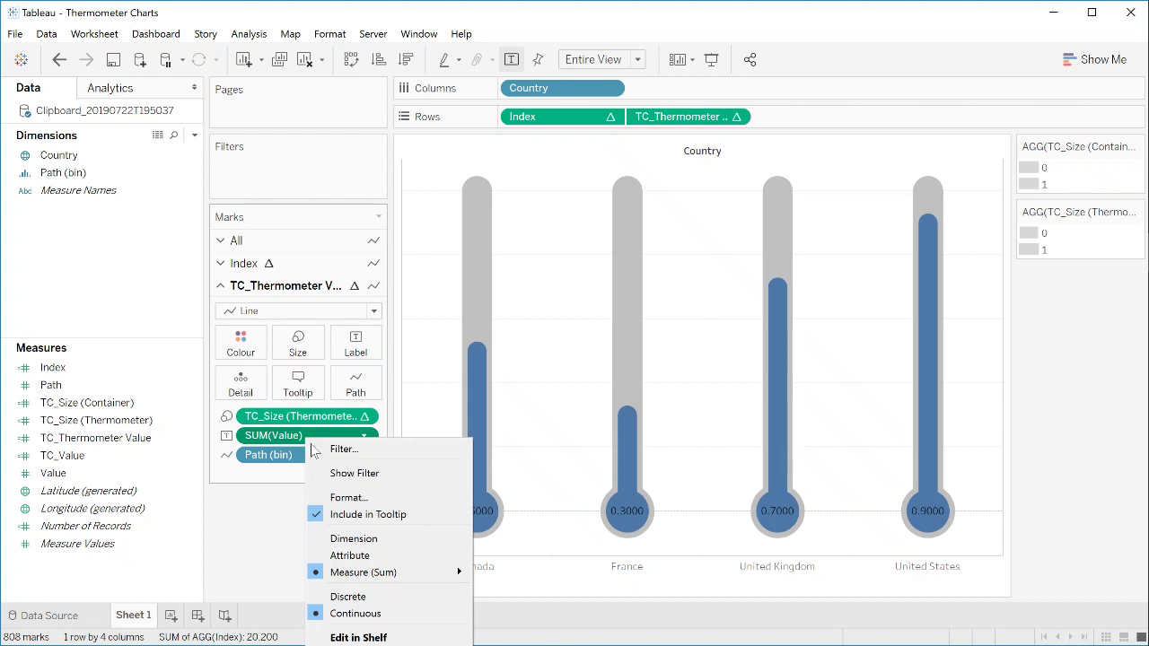
click(349, 499)
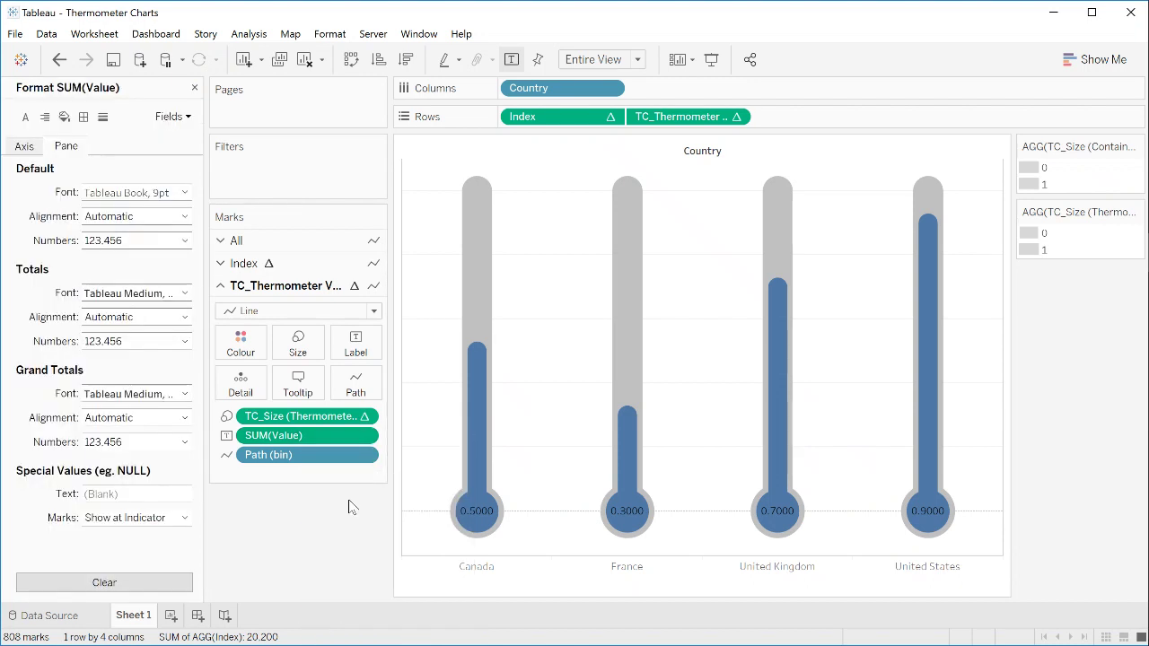
click(157, 247)
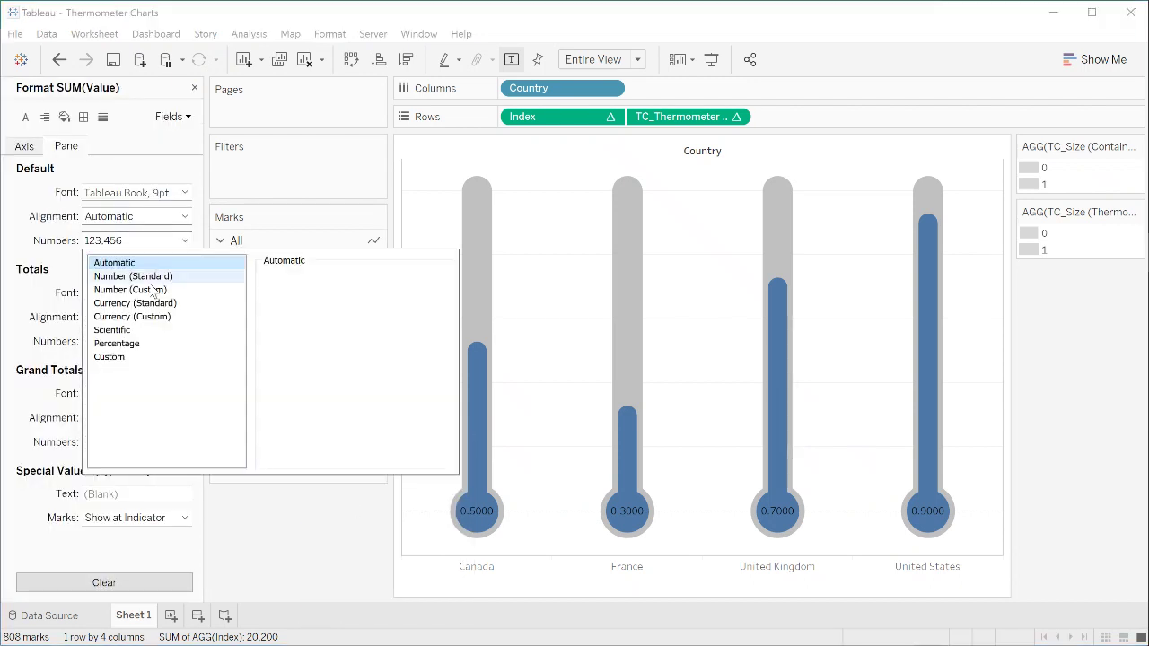
click(140, 344)
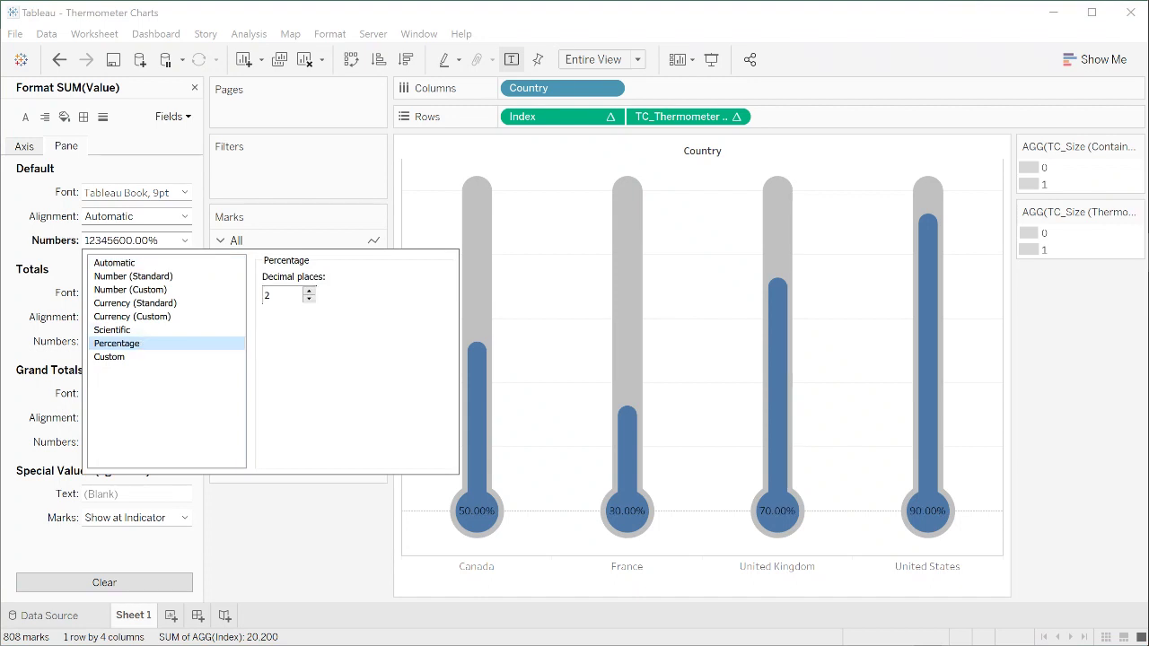
click(308, 301)
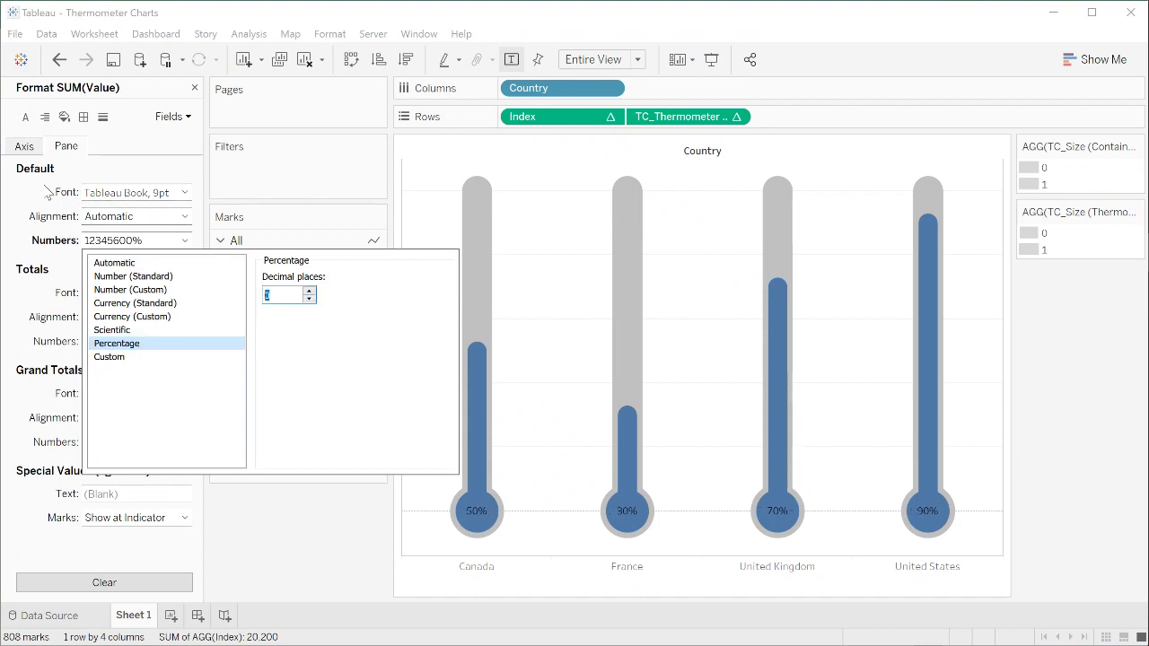
click(153, 212)
Set the label font to Tableau Bold, 12pt, white
click(139, 193)
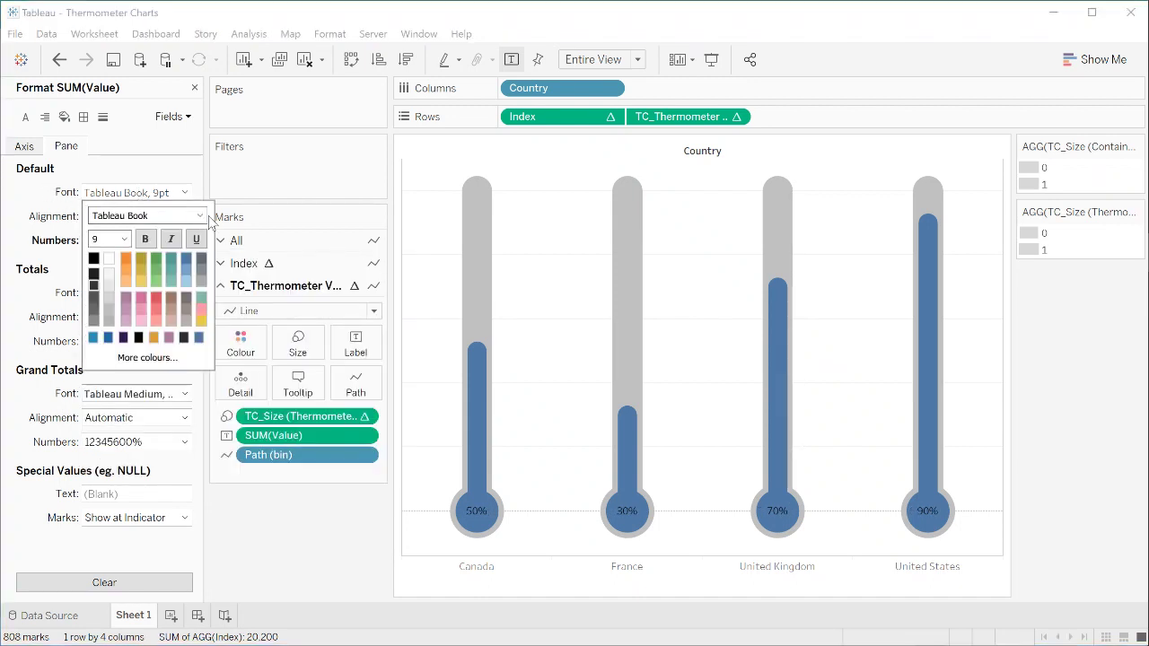
click(123, 238)
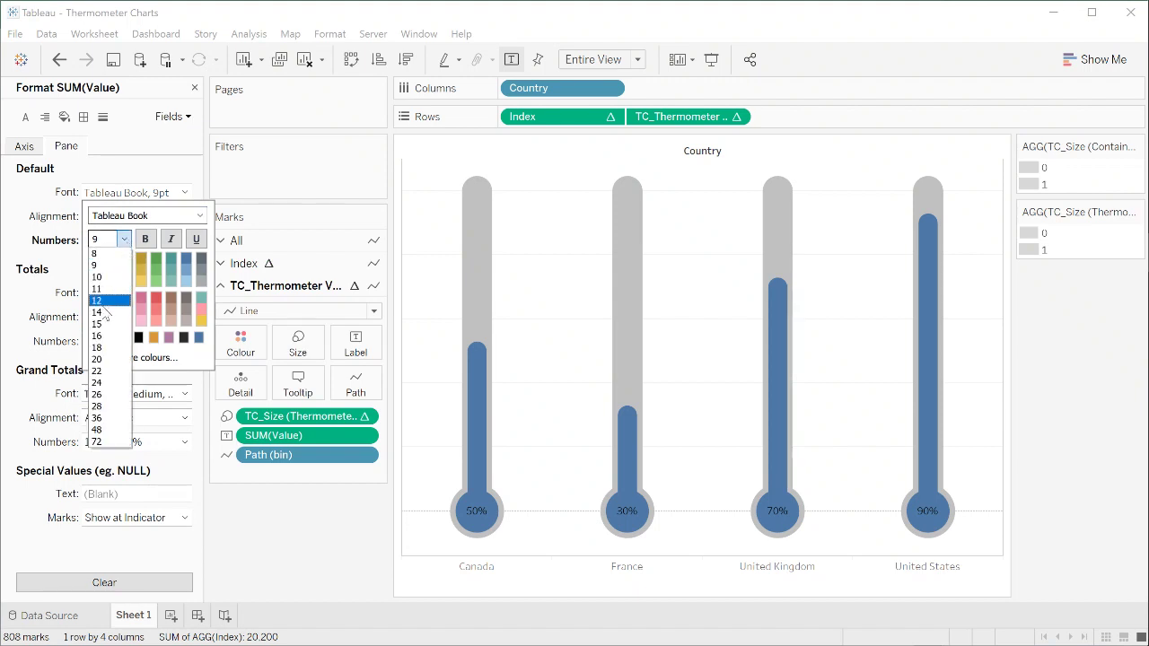
click(105, 312)
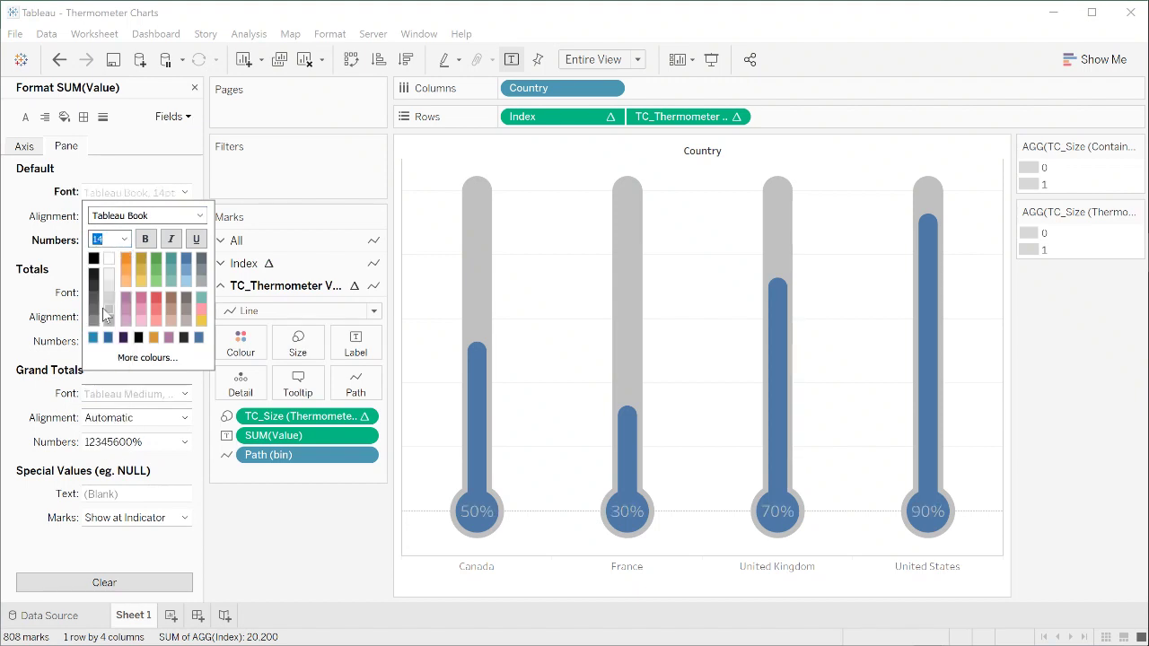
click(123, 238)
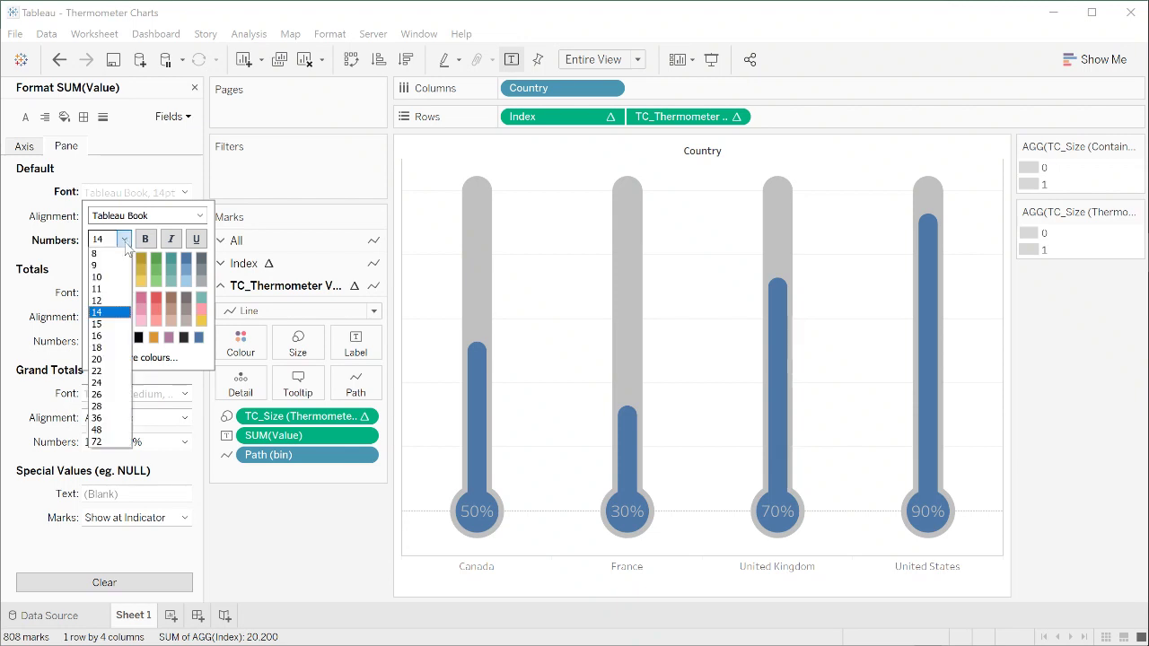
click(105, 301)
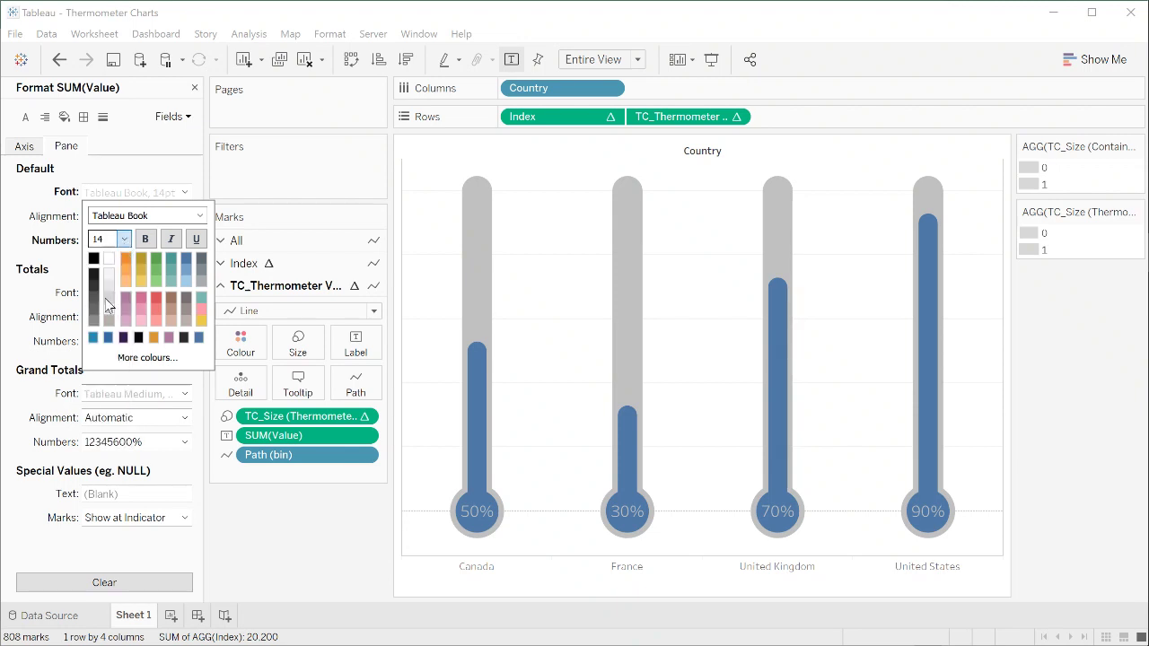
click(201, 217)
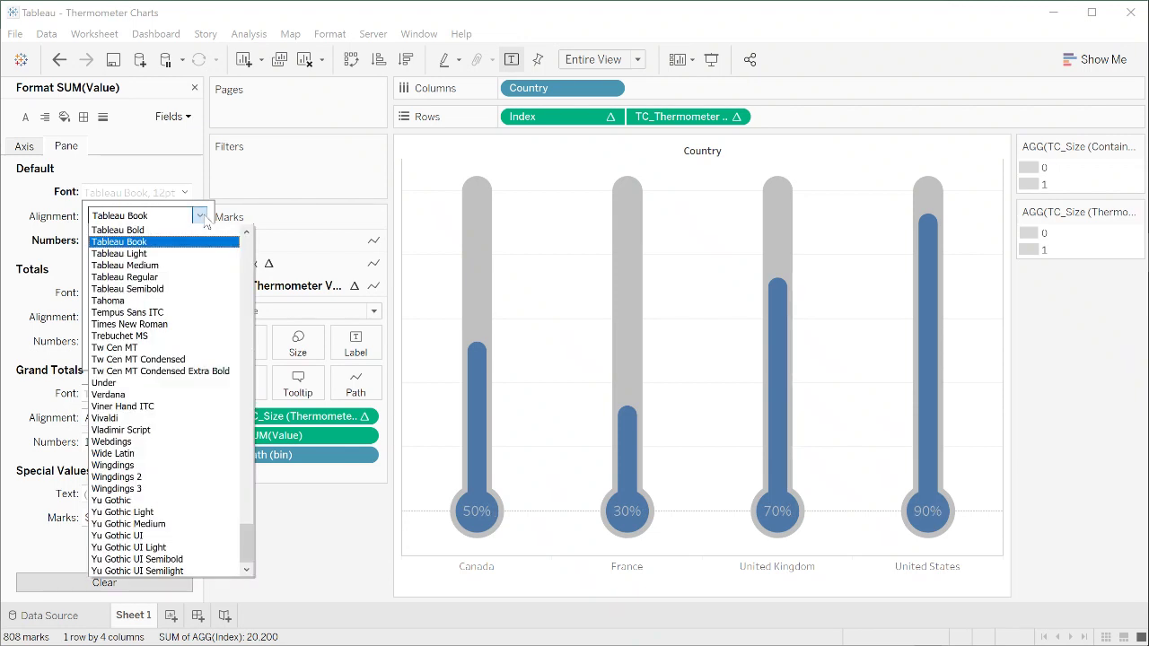
click(159, 231)
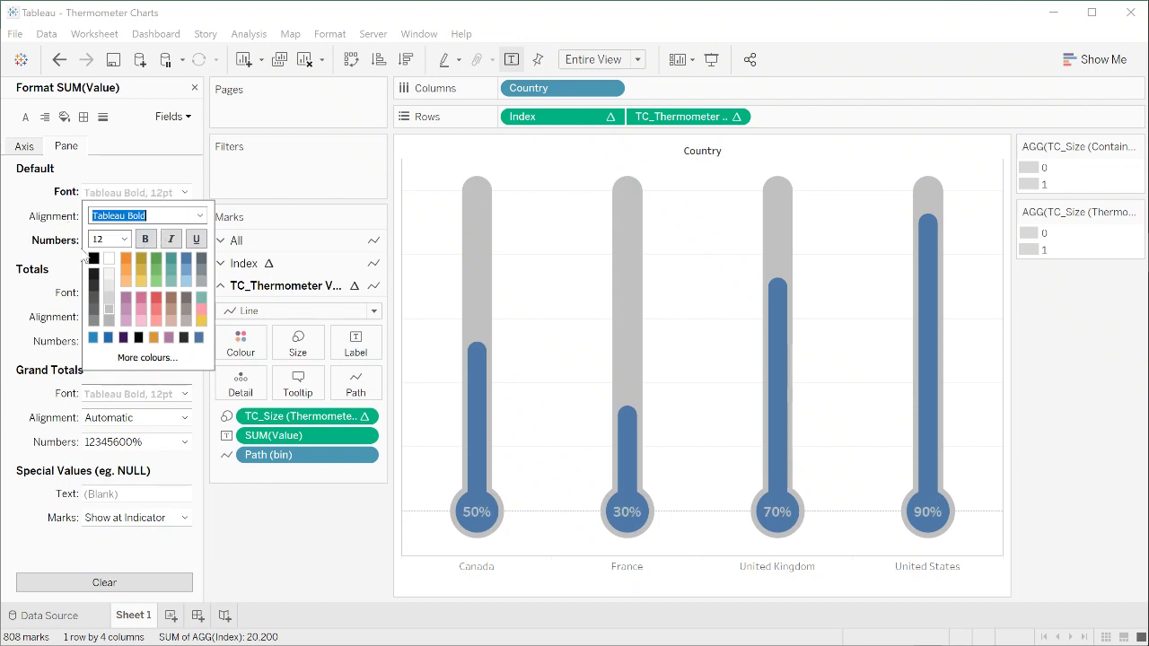
click(109, 261)
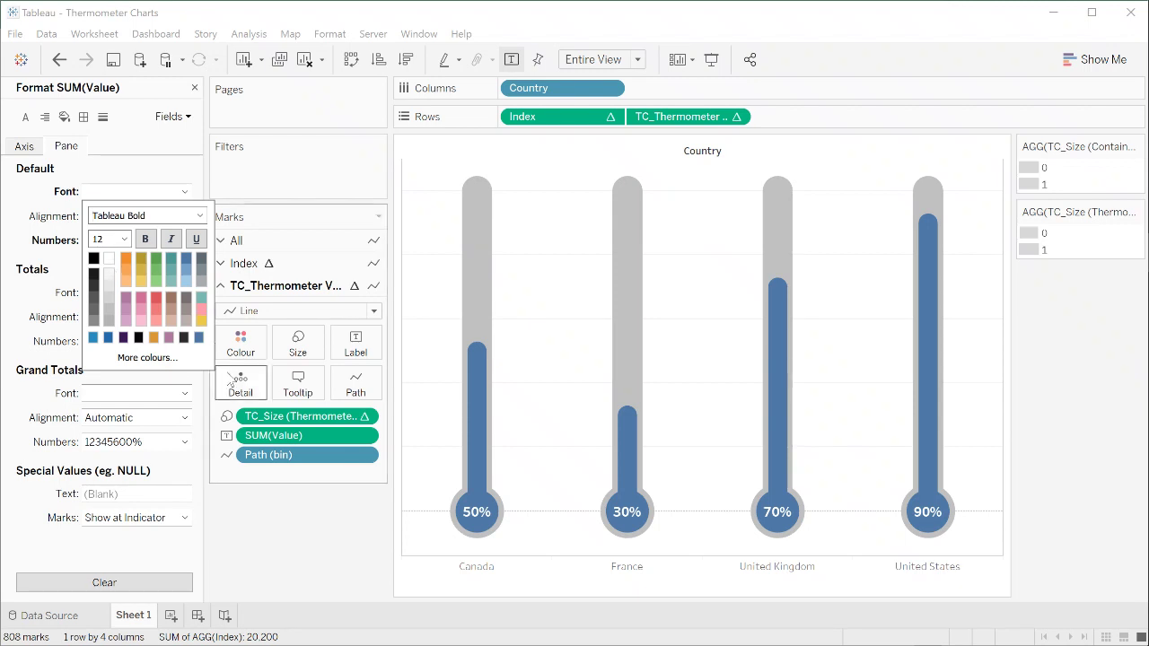
click(274, 523)
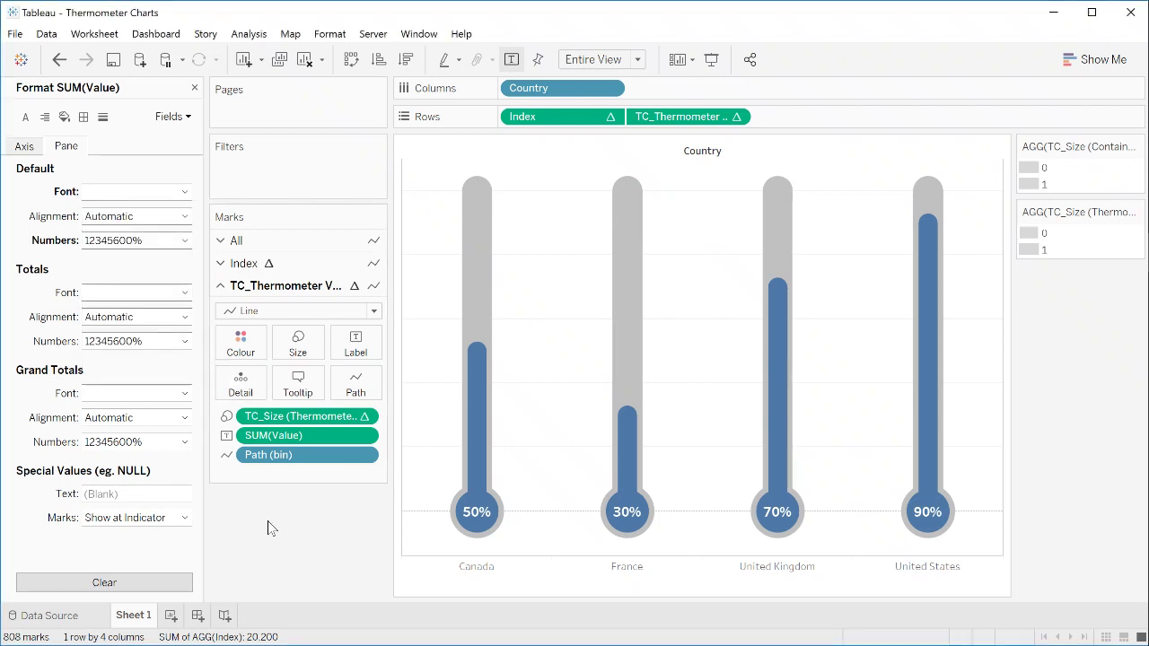
click(194, 87)
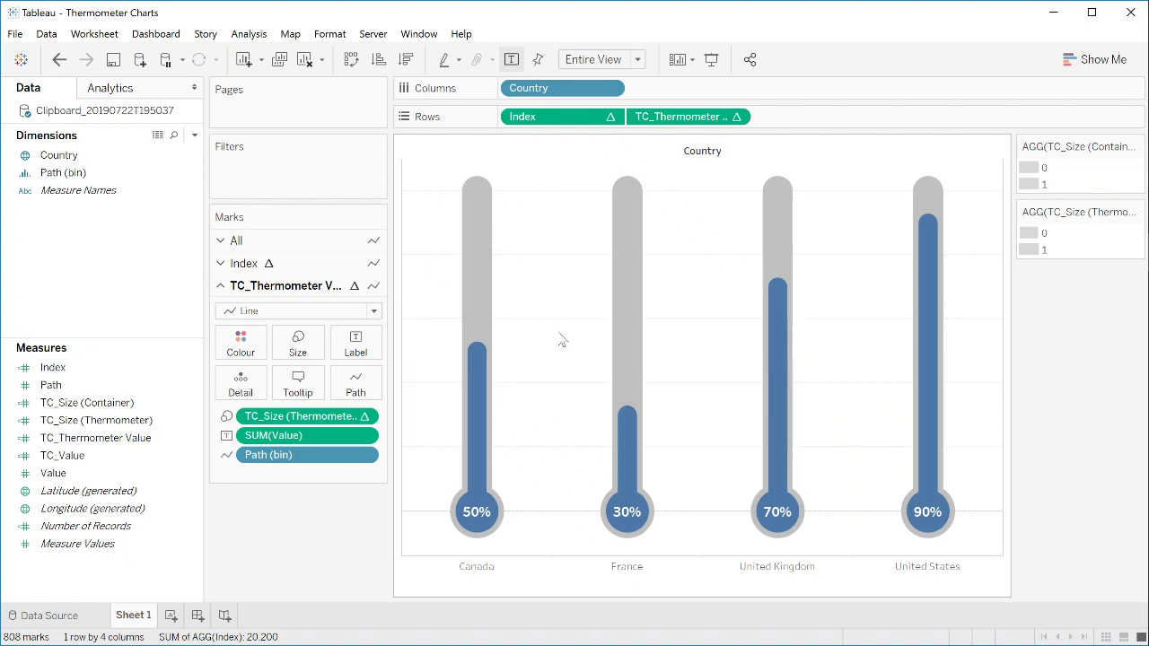
Remove the row and column divider borders from the worksheet
right_click(566, 285)
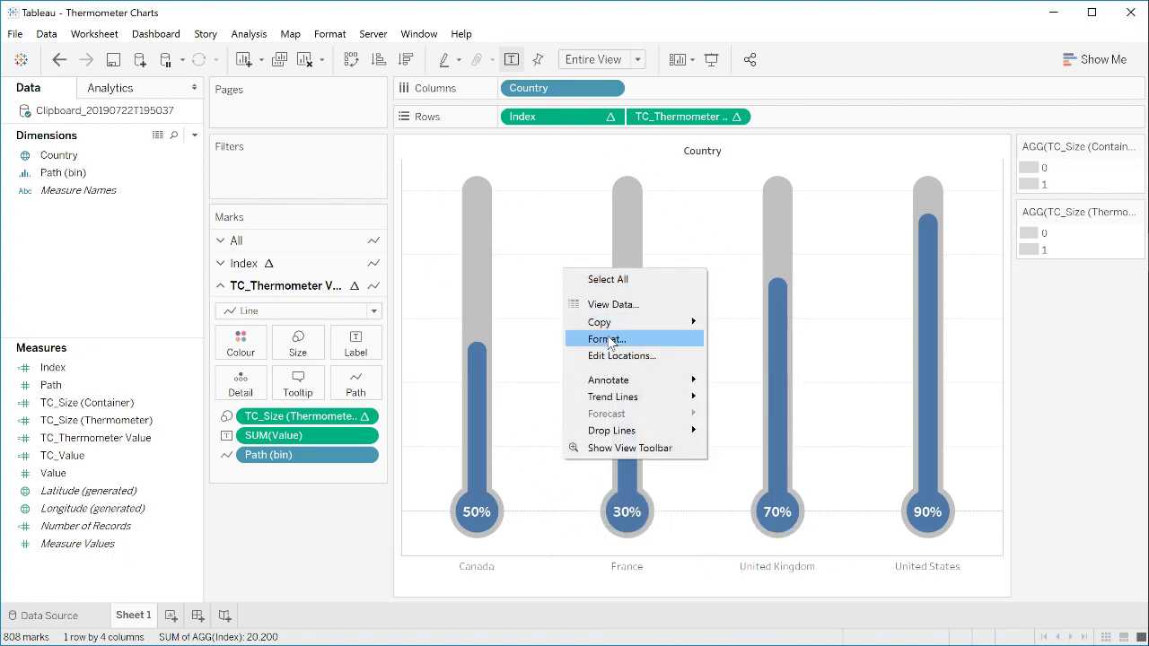
click(609, 340)
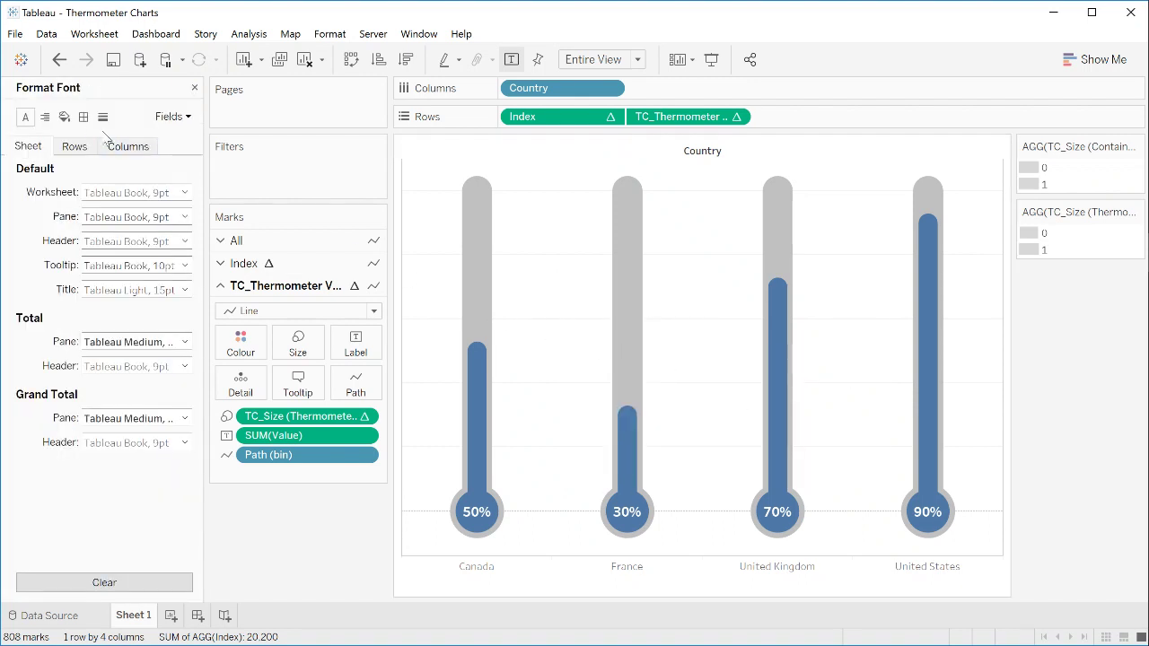
click(84, 118)
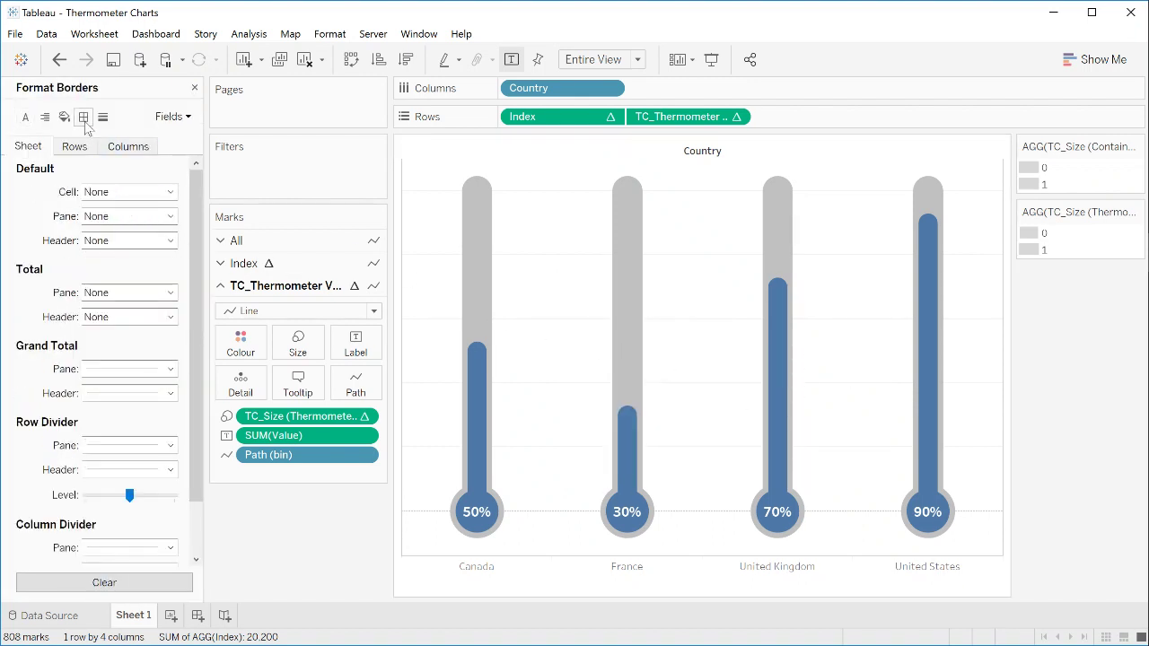
click(111, 445)
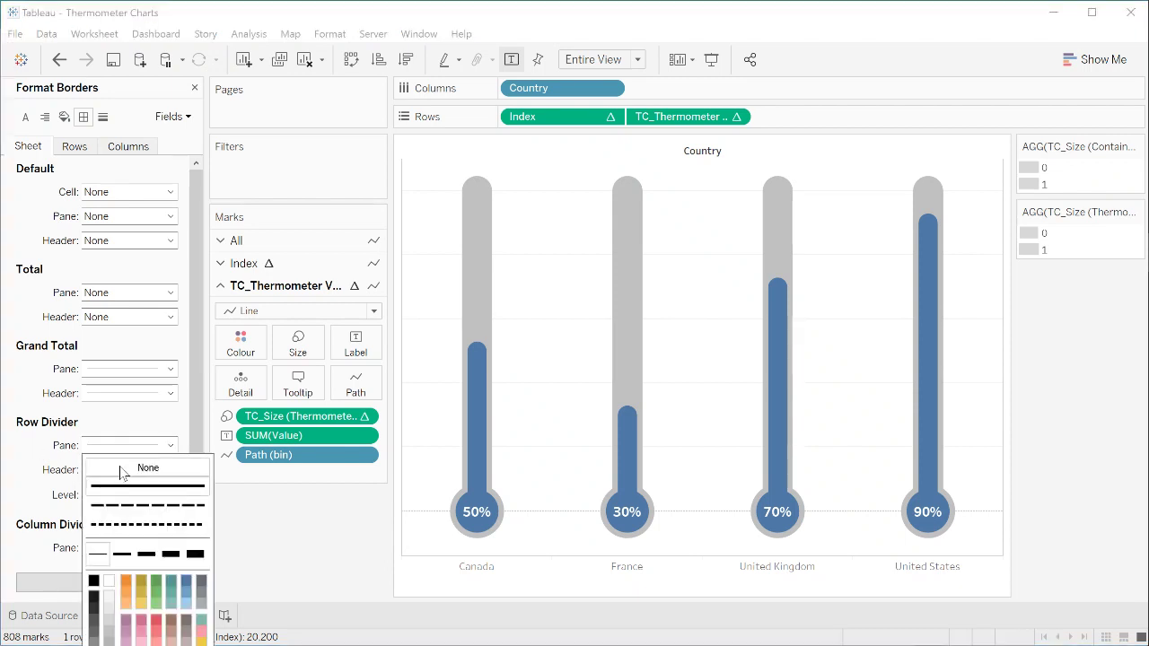
click(120, 468)
scroll(52, 459, down, 1)
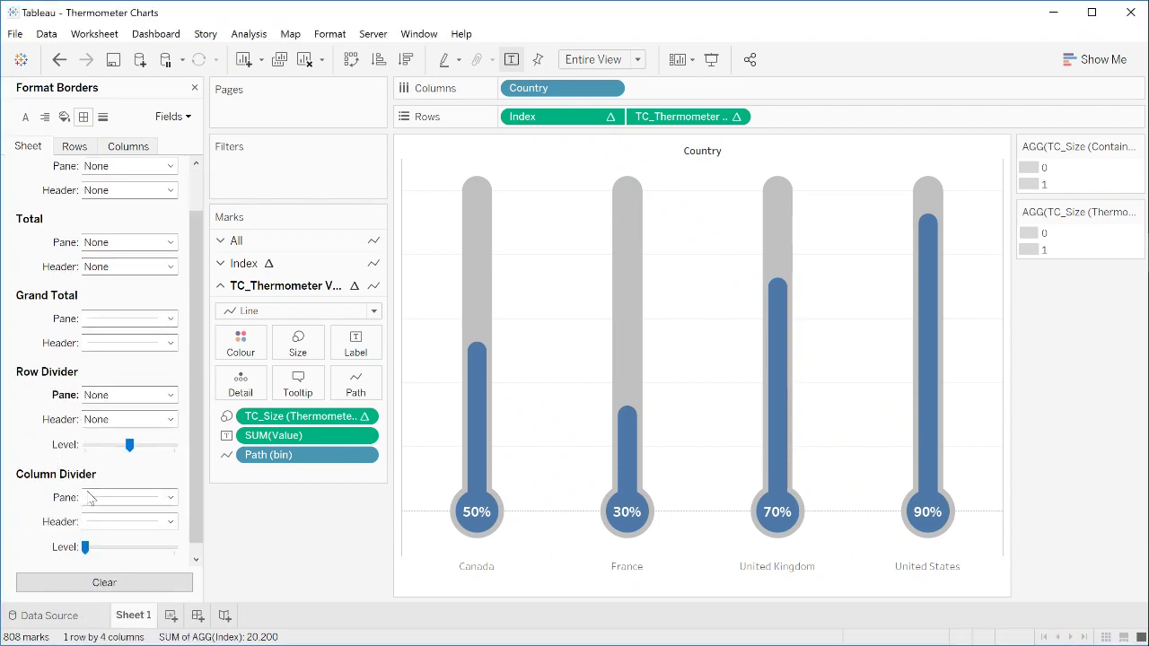
click(115, 498)
click(115, 521)
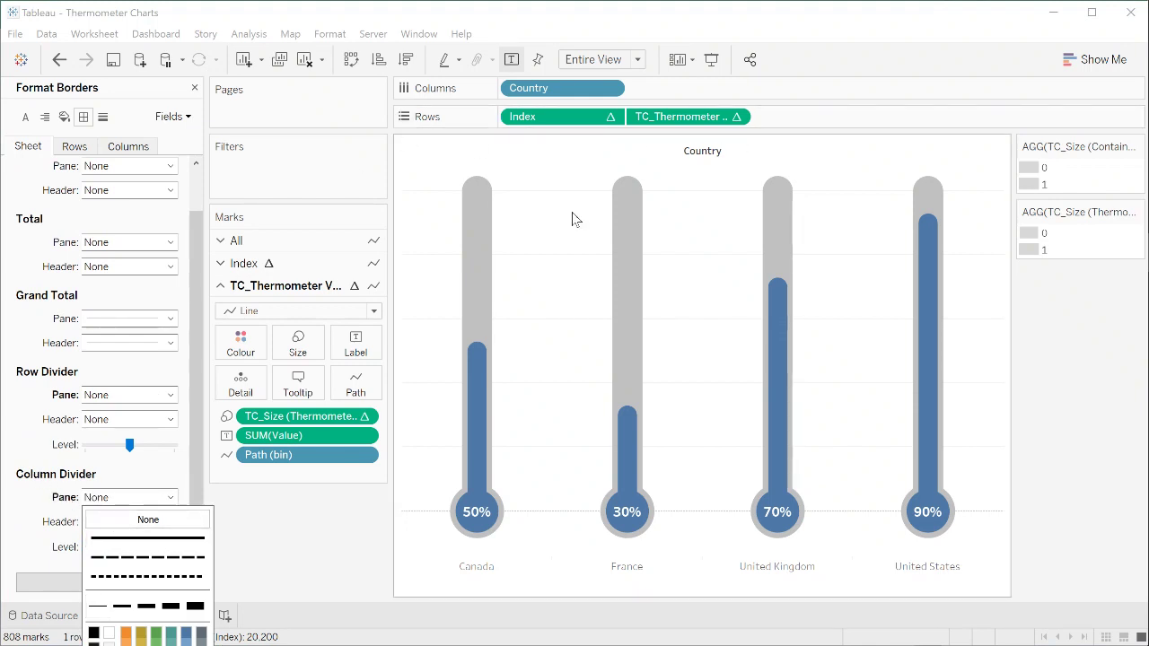
Keep grid lines at None and set the sheet's zero lines to None
click(104, 118)
click(74, 147)
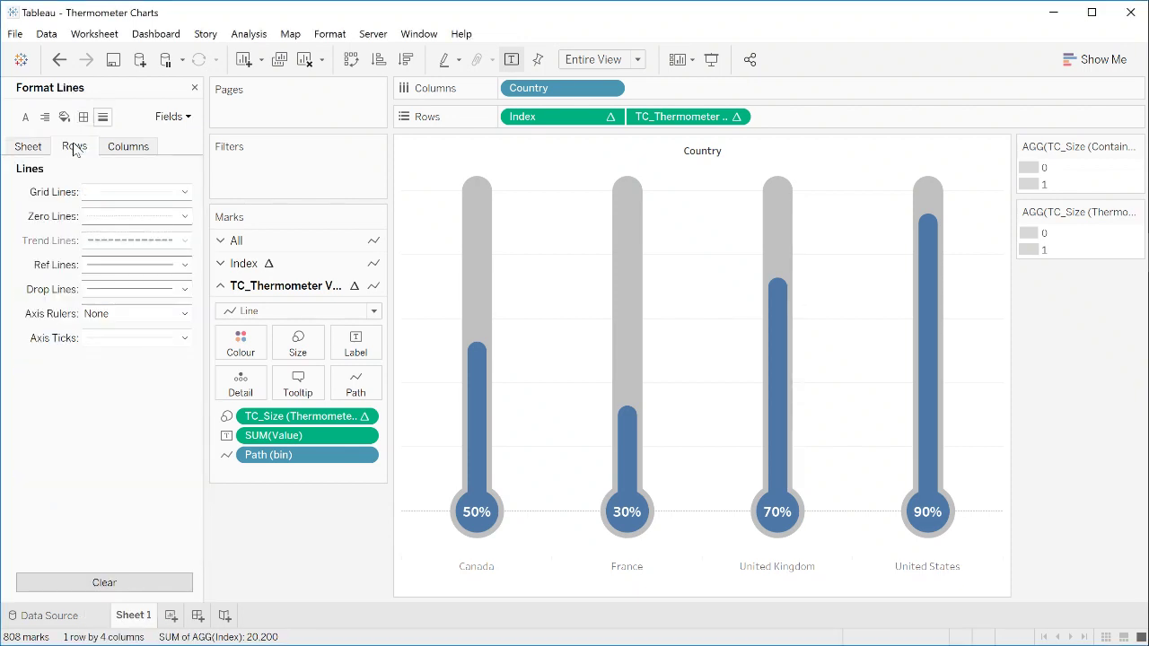
click(184, 192)
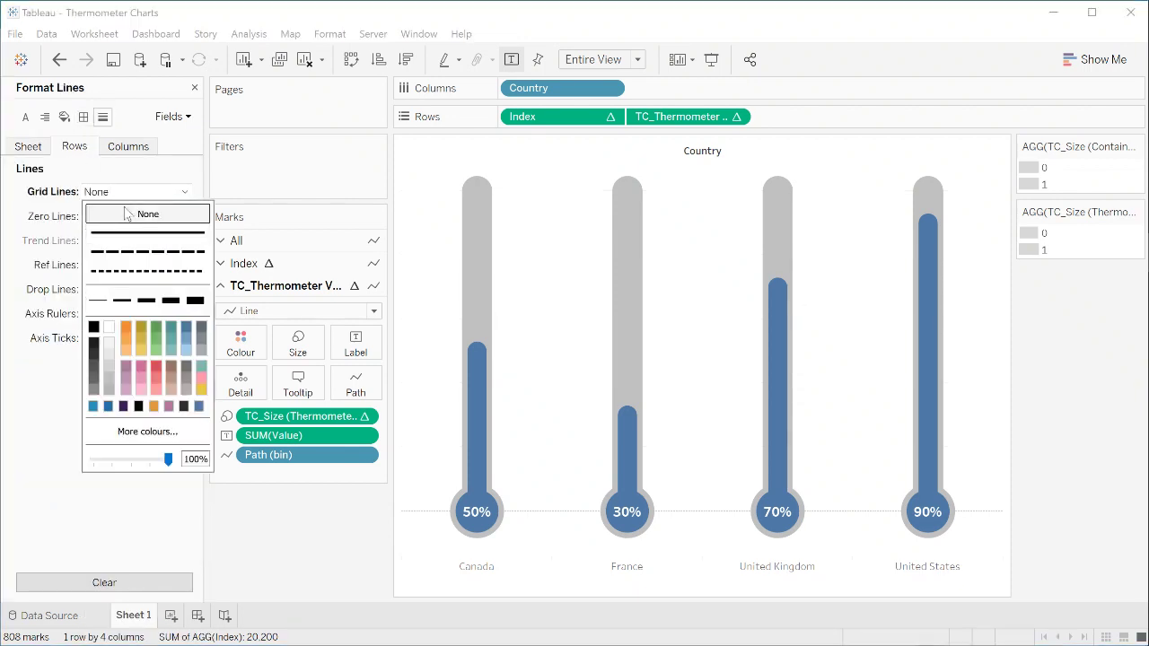
click(36, 190)
click(41, 147)
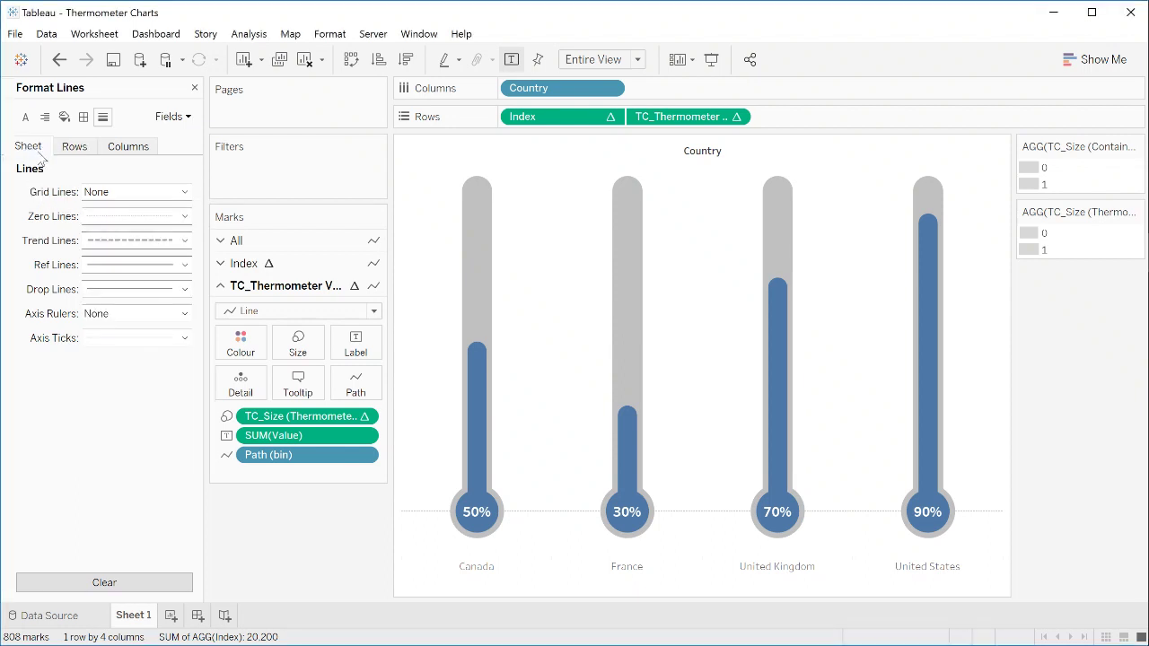
click(137, 218)
click(140, 244)
click(87, 541)
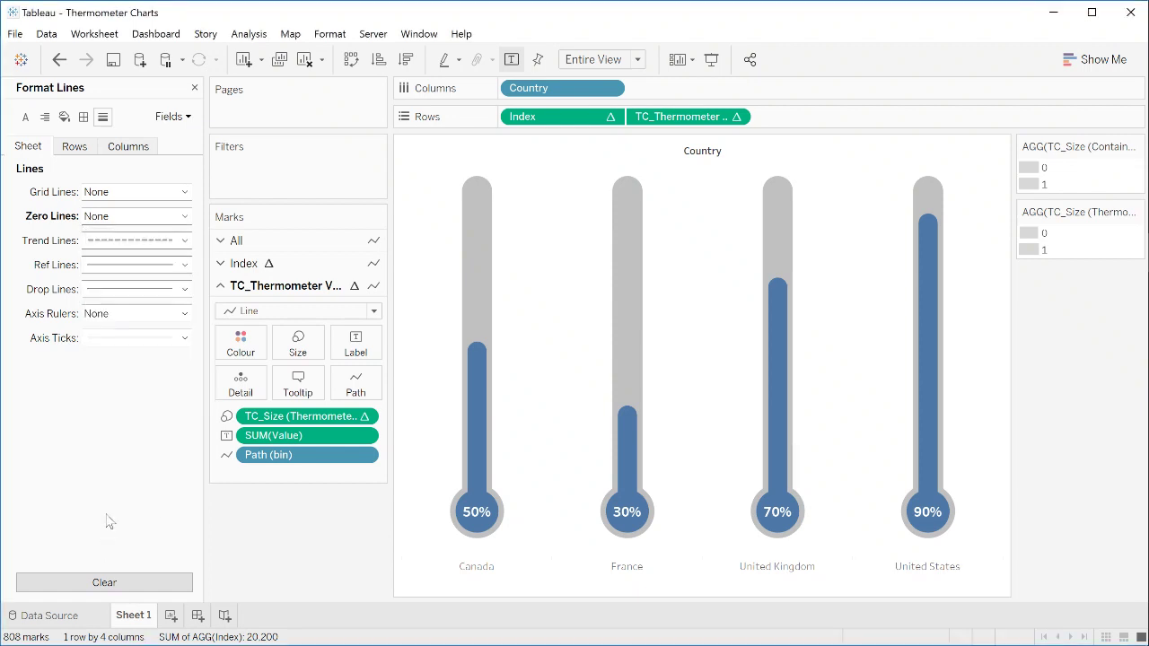
Set the Country header font (Canada, France, etc.) to Tableau Bold 12pt
right_click(485, 575)
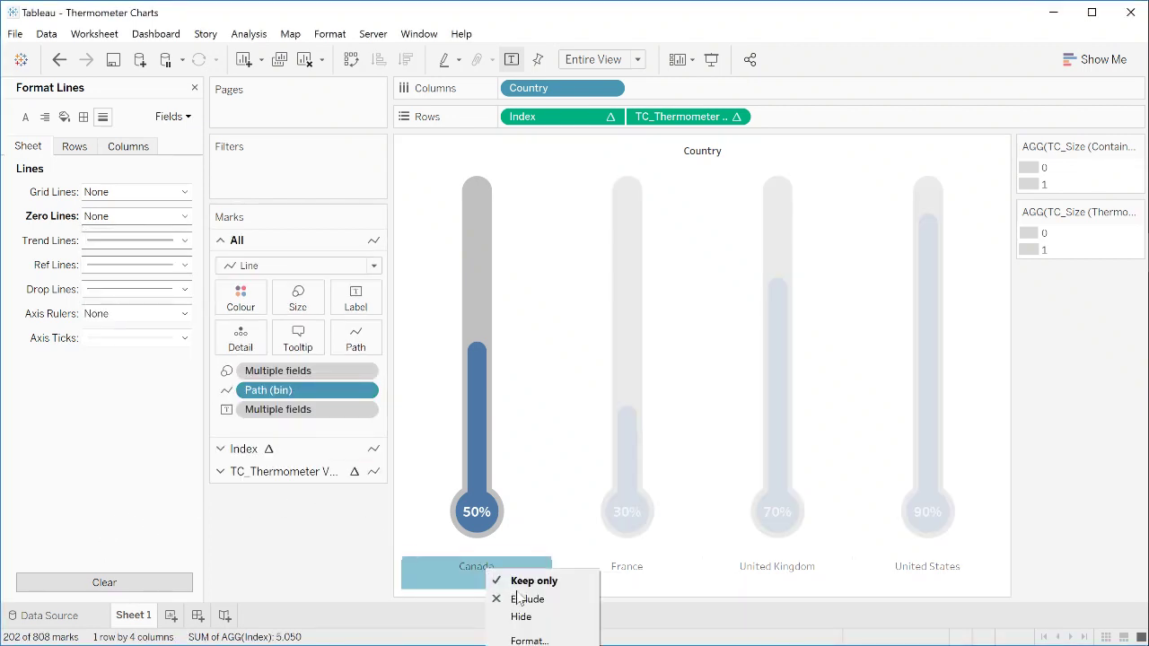
click(532, 638)
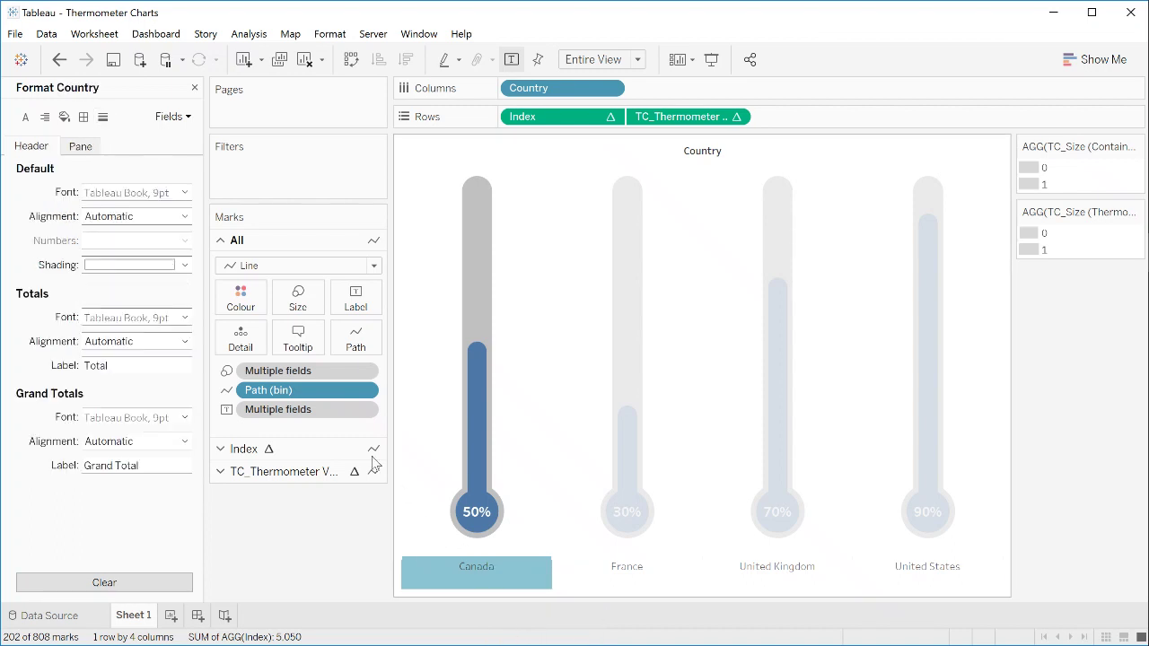
click(185, 192)
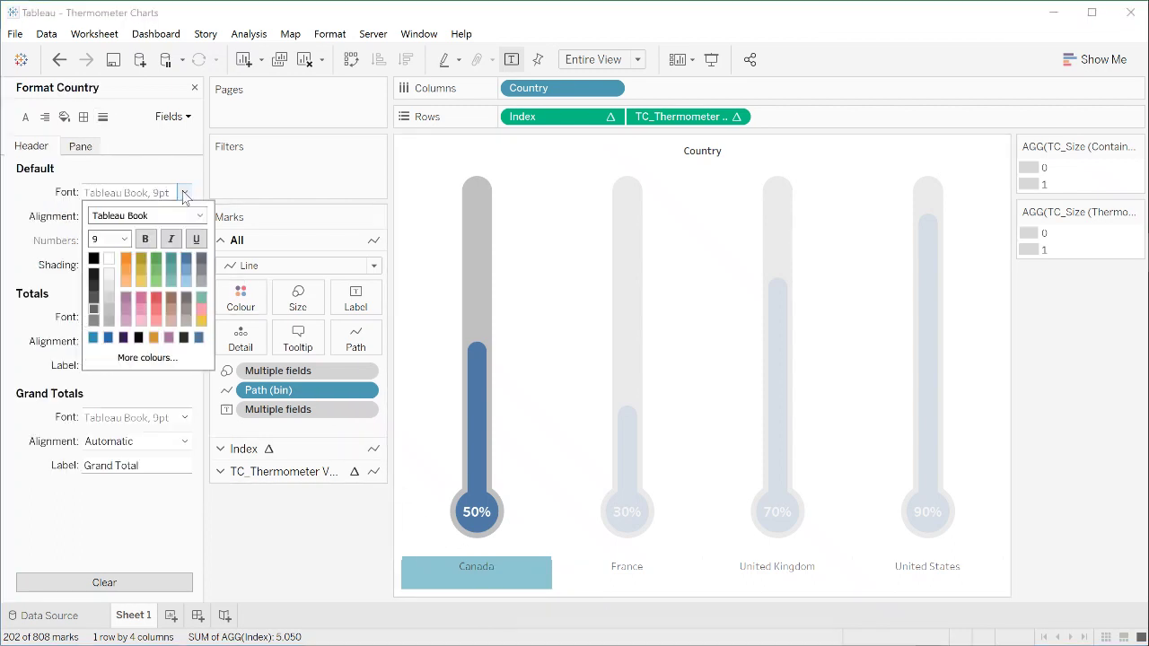
click(124, 239)
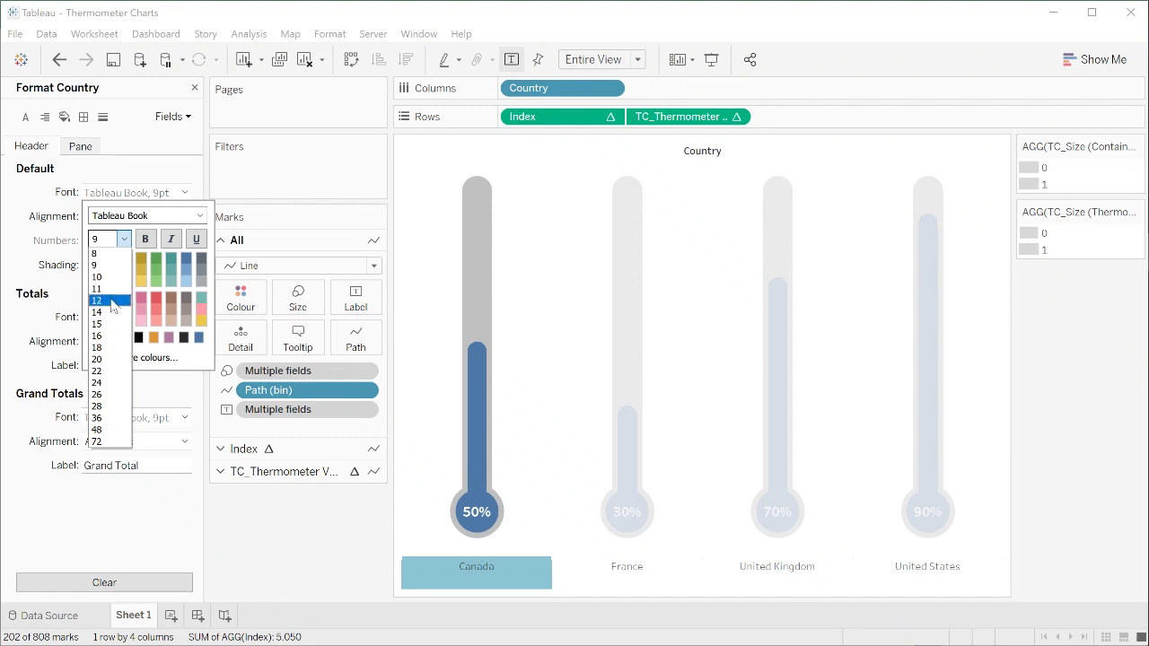
click(111, 301)
click(199, 216)
click(199, 232)
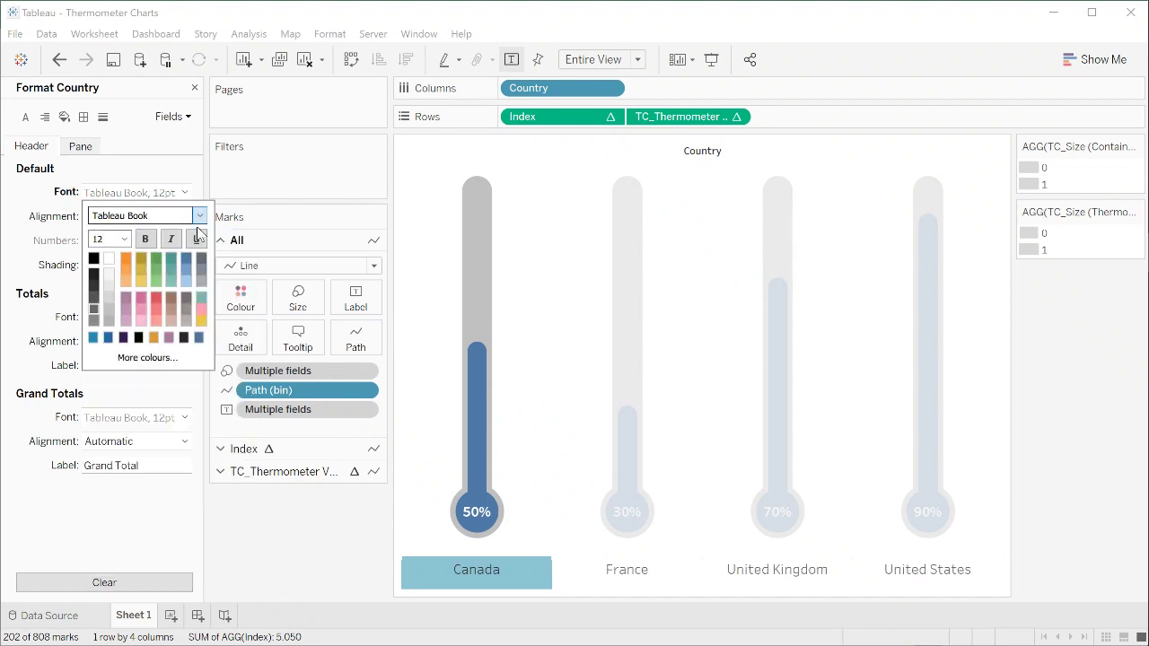
key(Up)
click(315, 555)
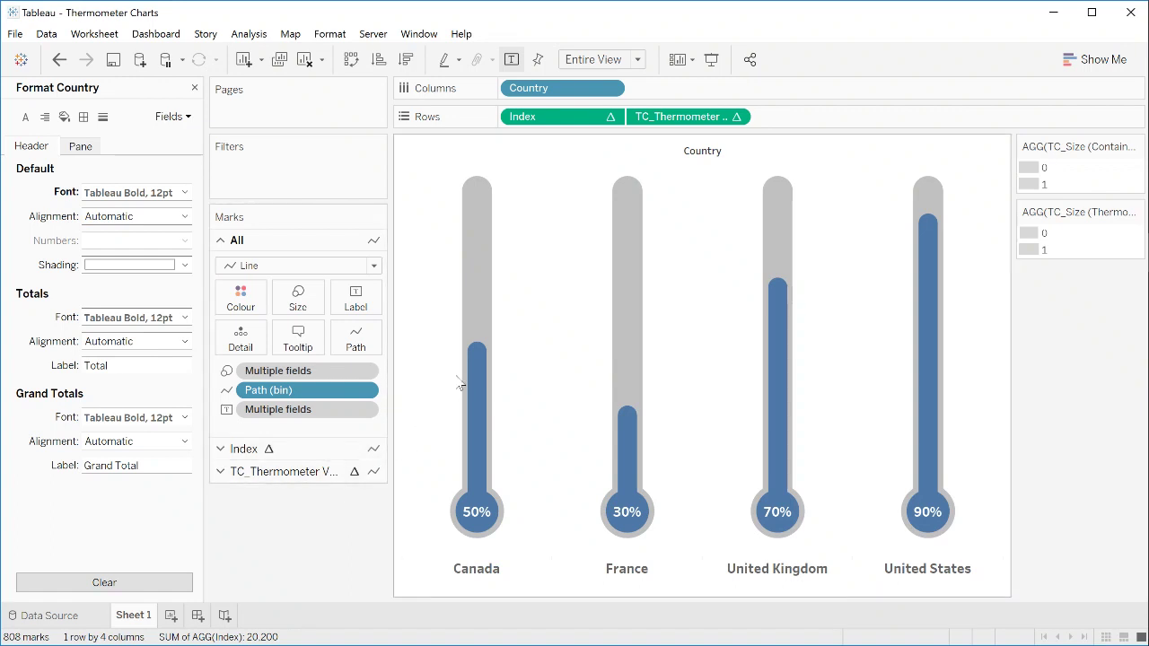
mouse_move(476, 359)
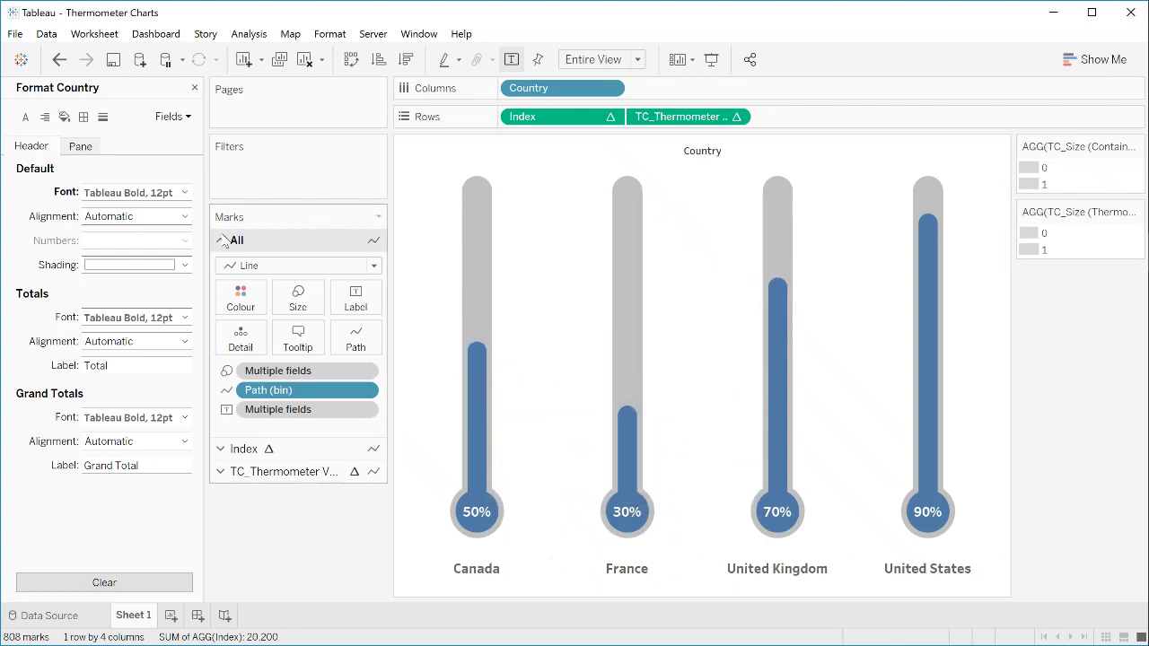
Uncheck Show tooltips for the chart's marks
click(298, 349)
click(431, 502)
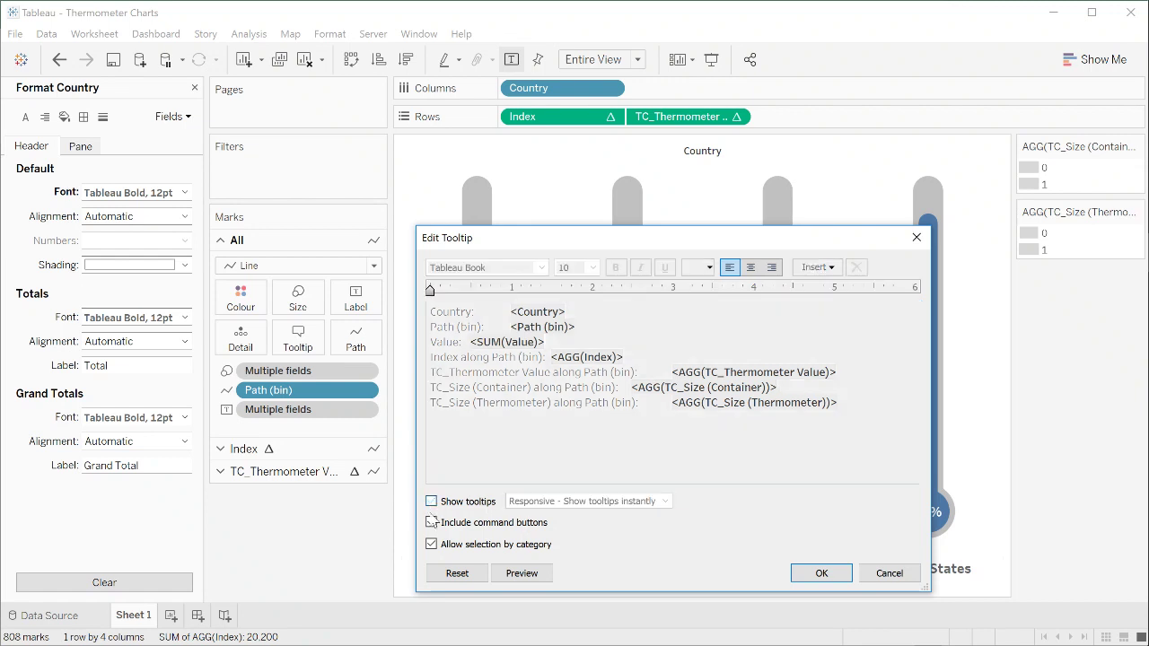
click(817, 572)
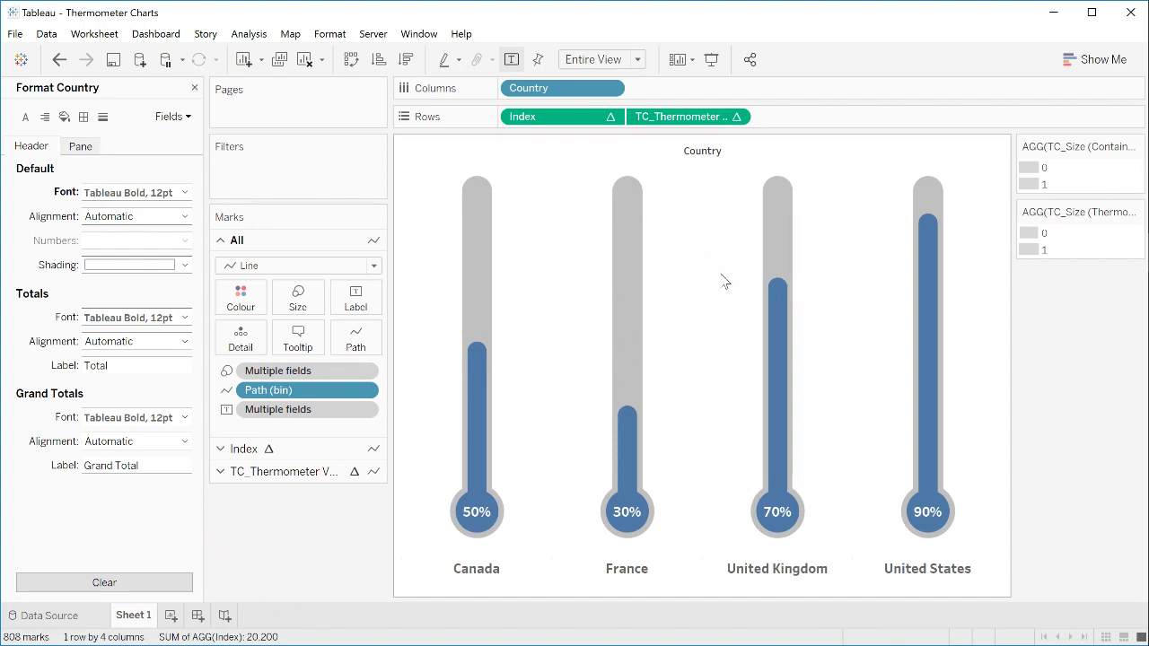
Hide the Country field label for columns above the thermometers
right_click(717, 156)
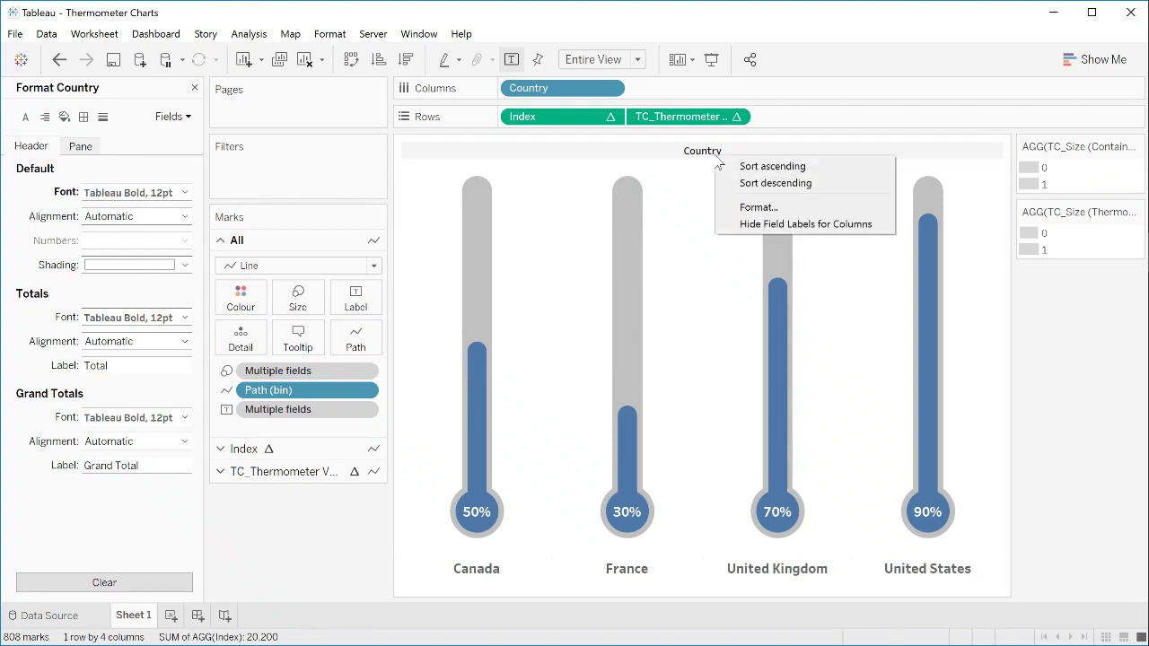
click(770, 225)
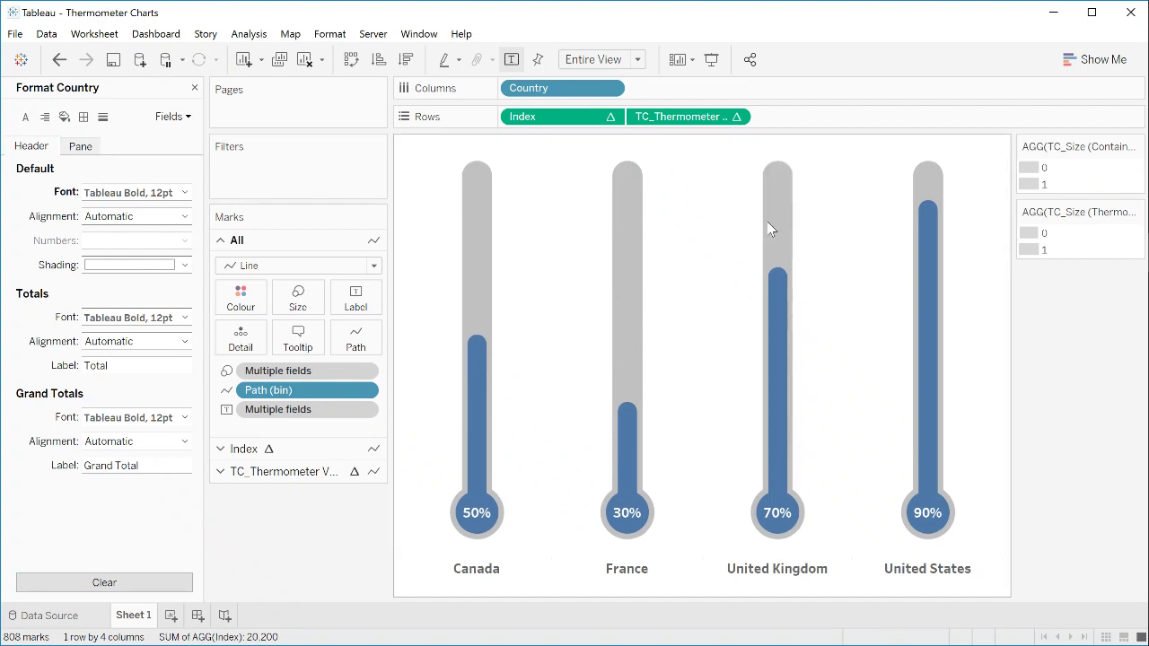
click(193, 88)
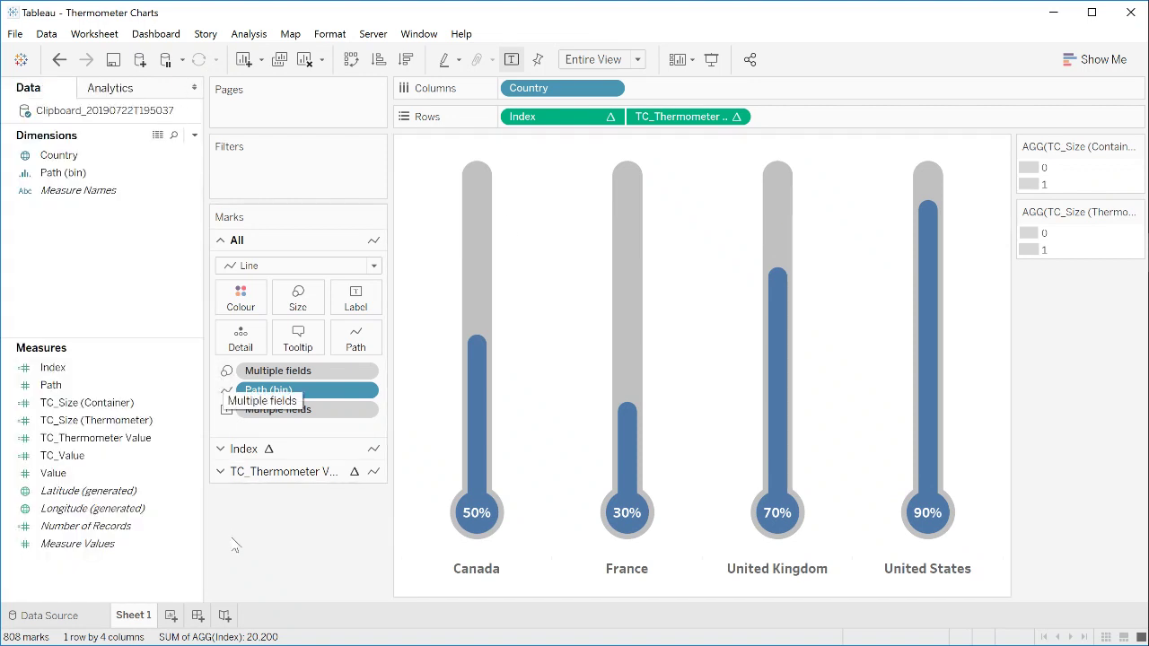
Colour the fills by TC_Thermometer Value, computed using Path (bin)
click(274, 473)
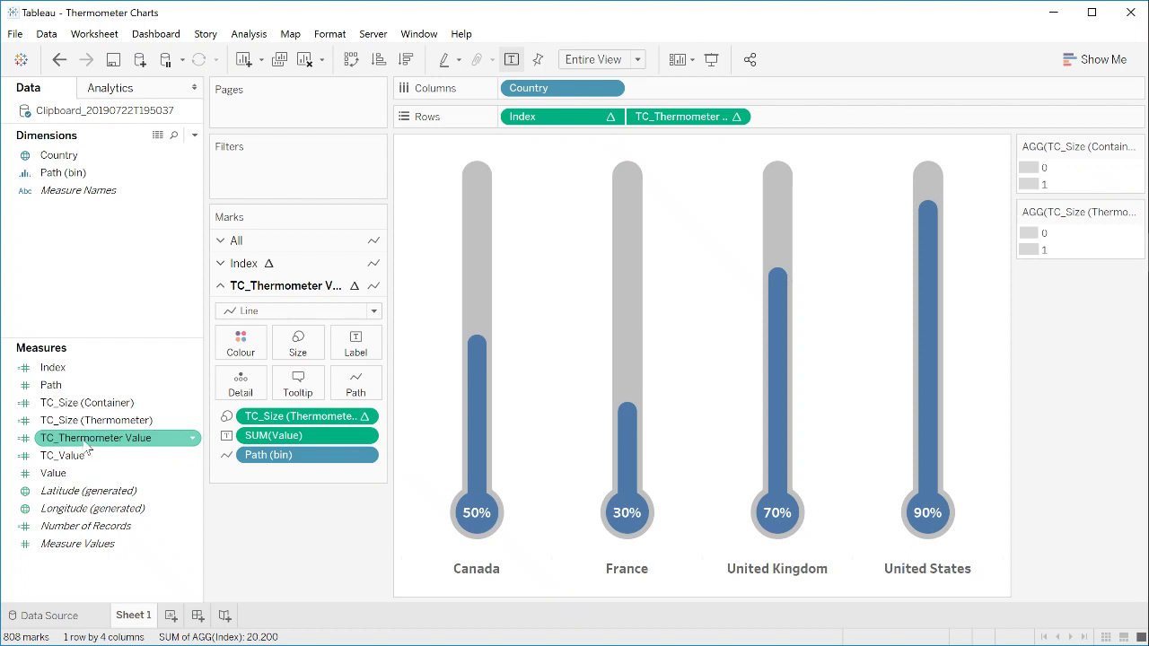
drag(86, 449, 237, 355)
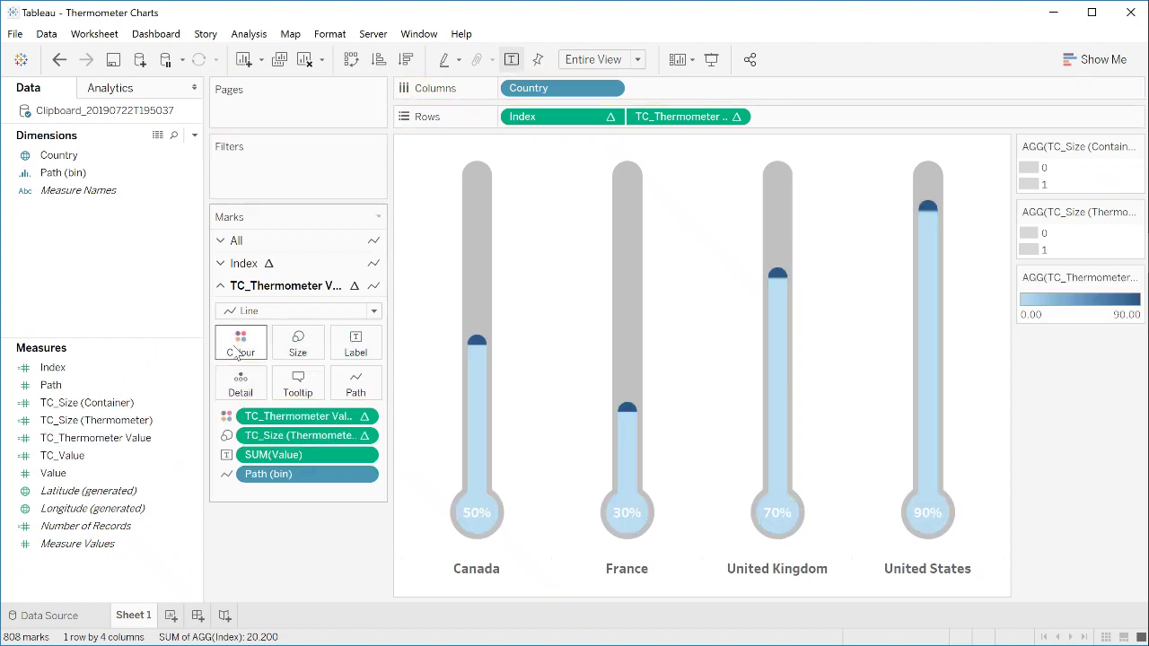
right_click(306, 418)
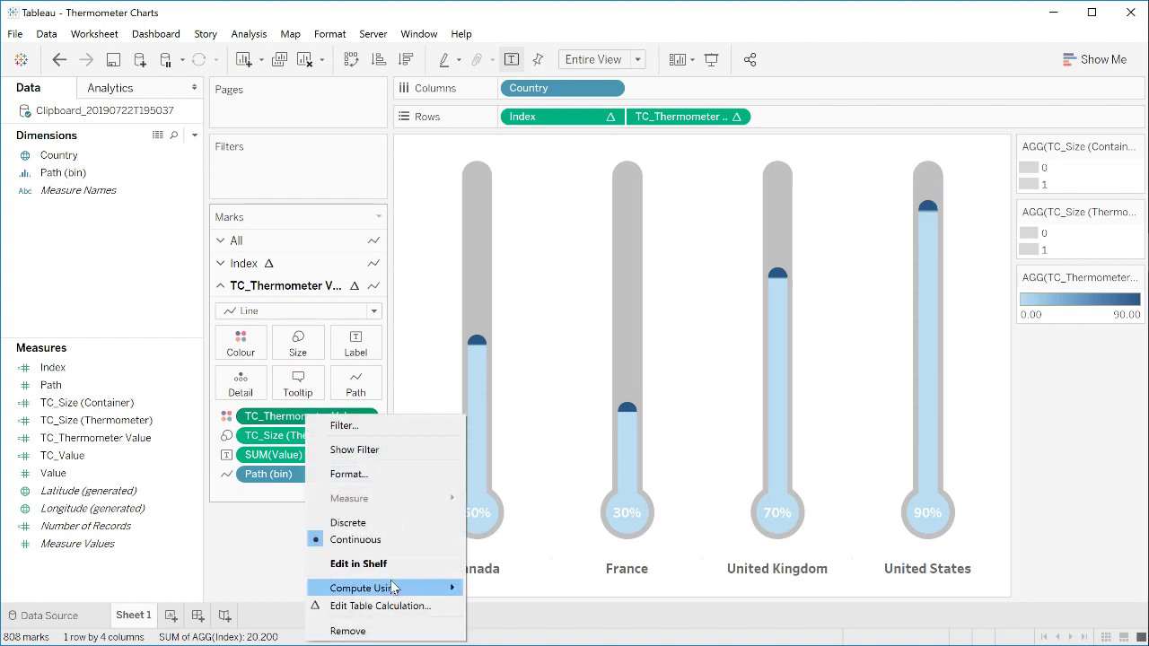
mouse_move(391, 583)
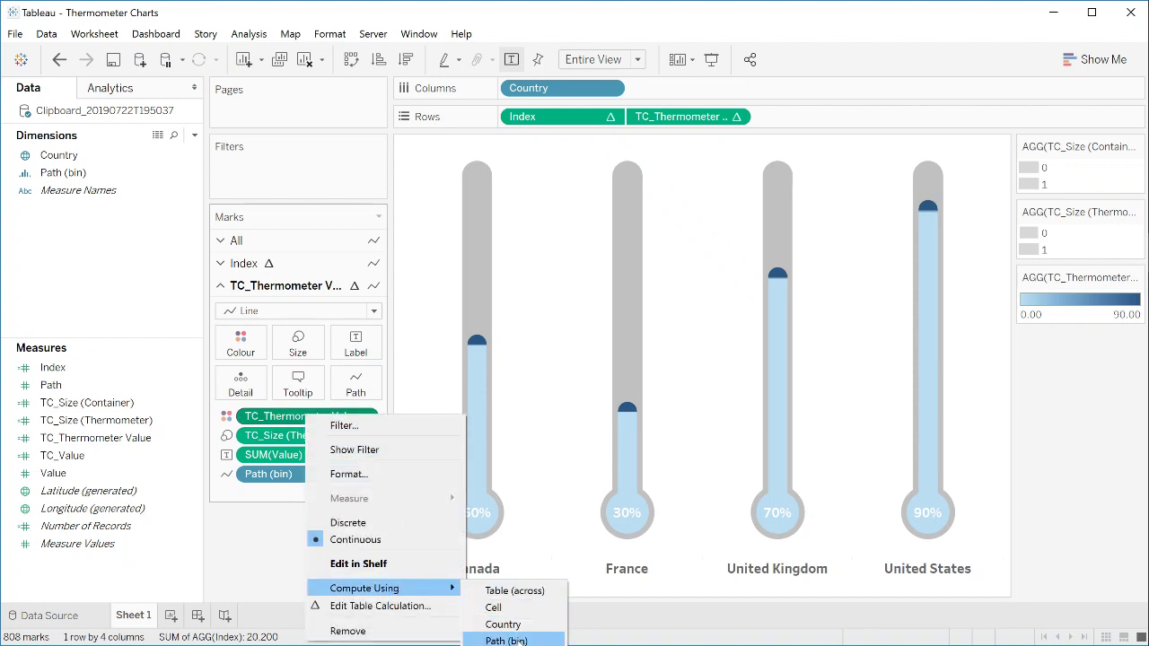
click(508, 640)
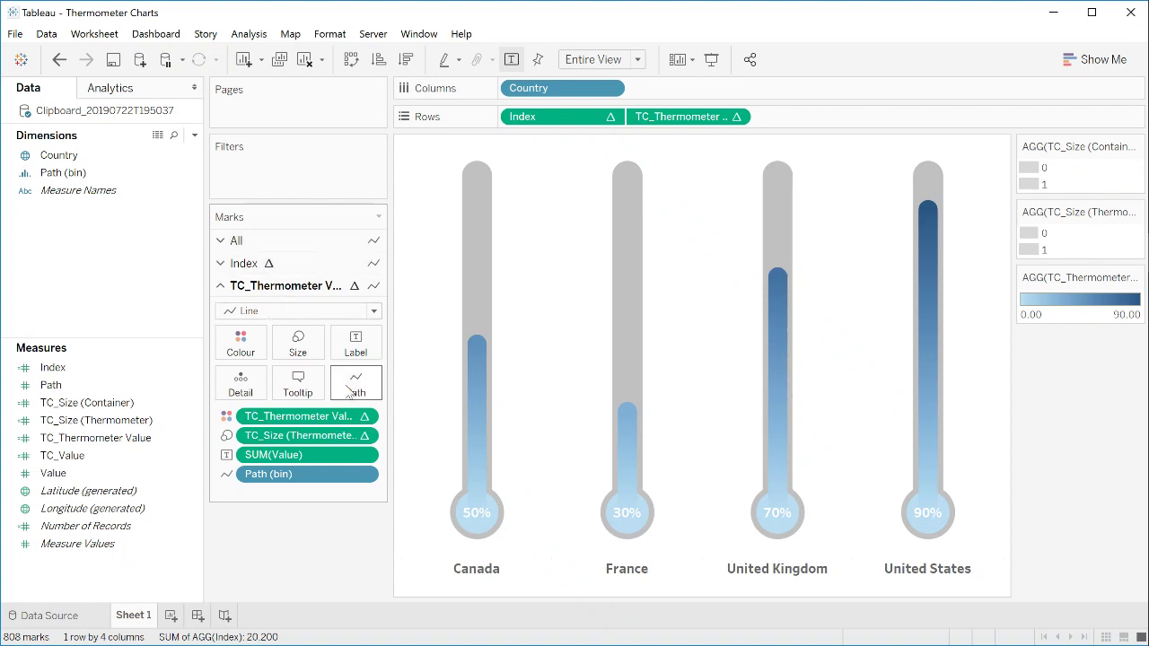
Make the percentage labels Tableau Bold 12pt black
right_click(282, 454)
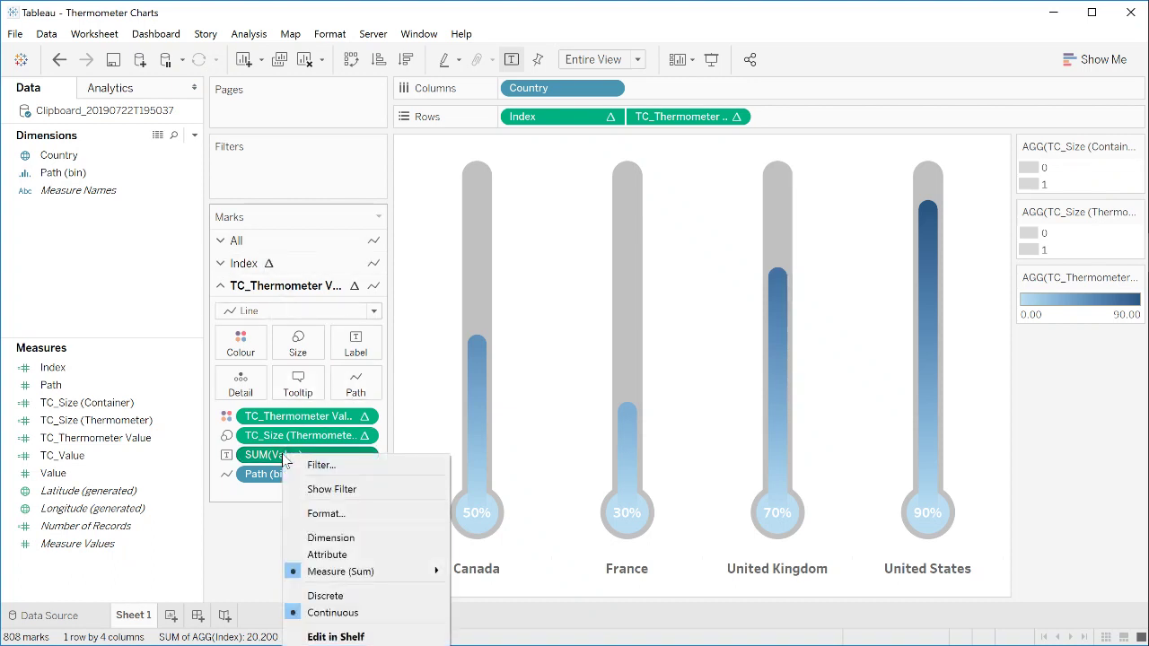
click(323, 513)
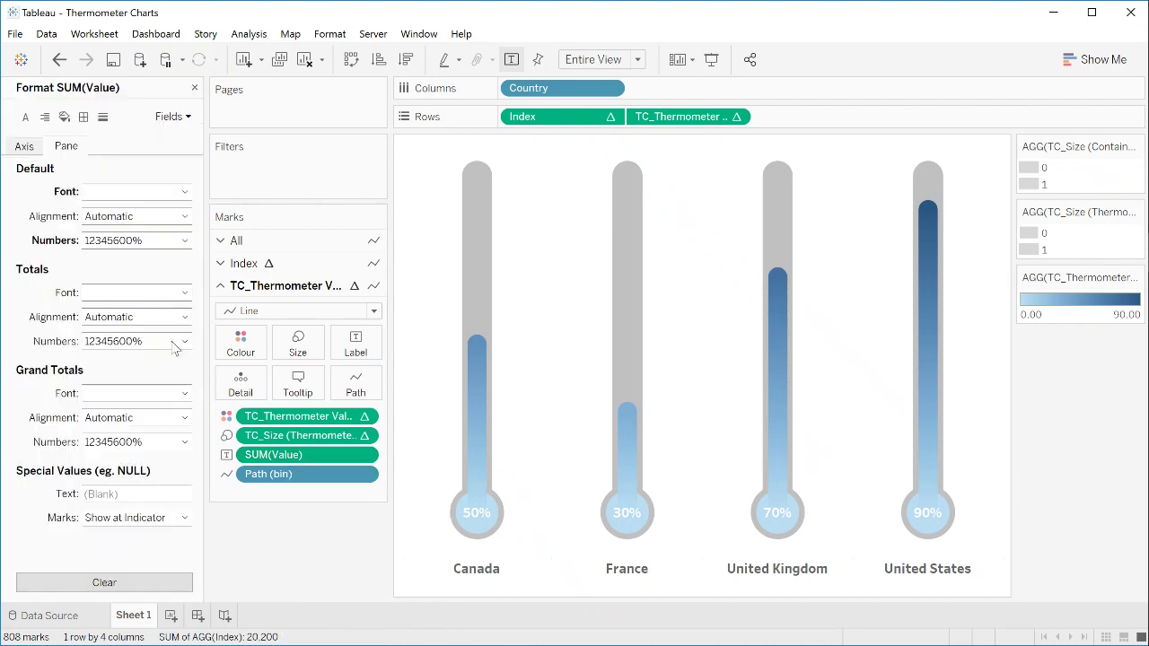
click(118, 191)
click(93, 259)
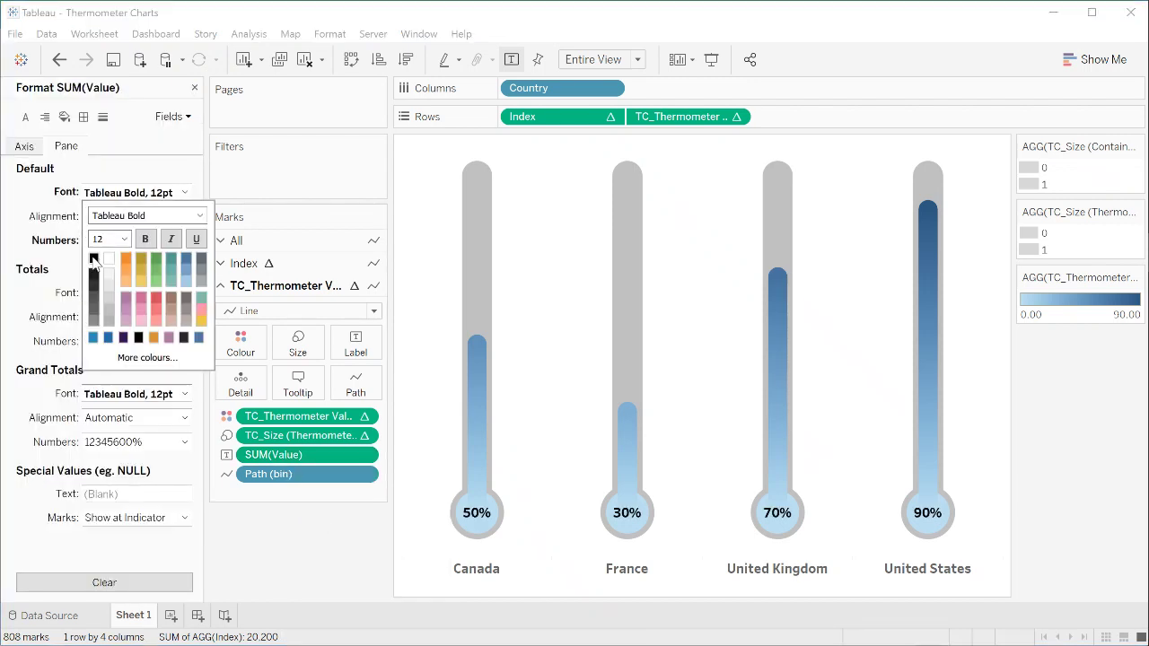
click(277, 548)
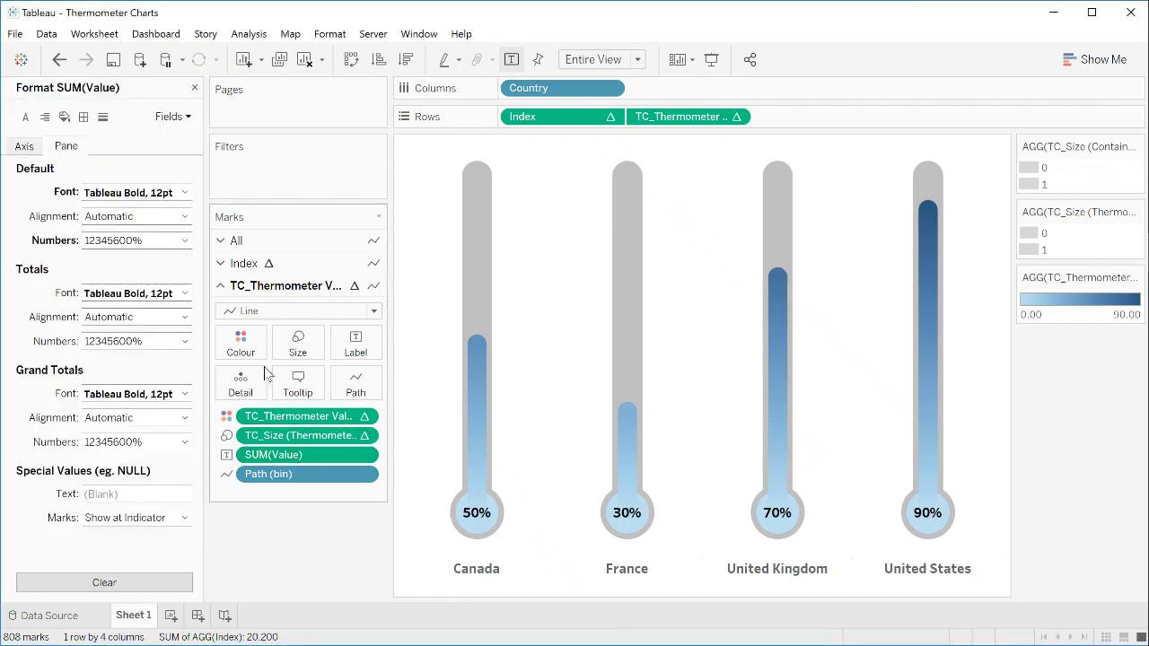
Change the Index container colour to a light grey
click(262, 266)
click(262, 327)
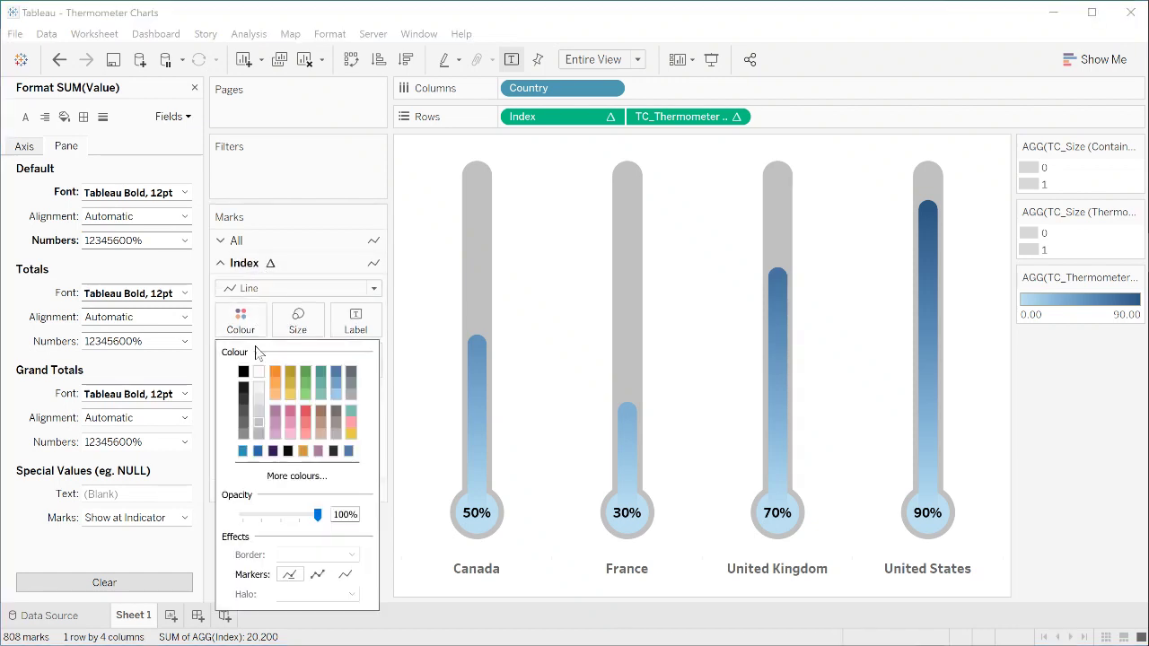
click(260, 392)
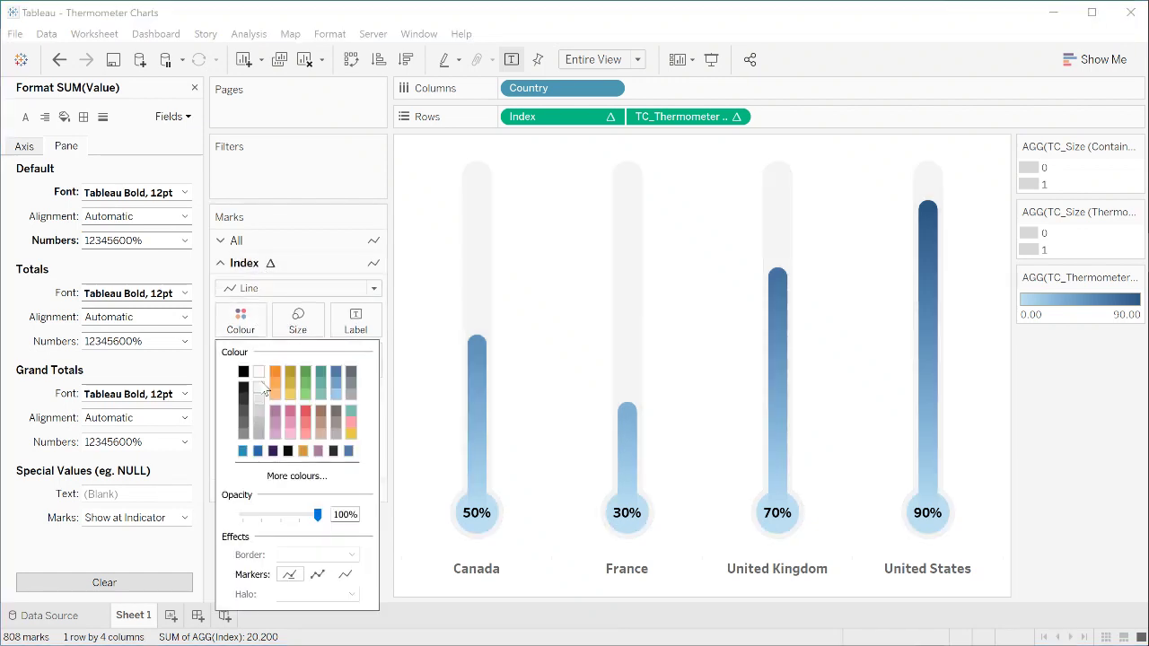
click(259, 401)
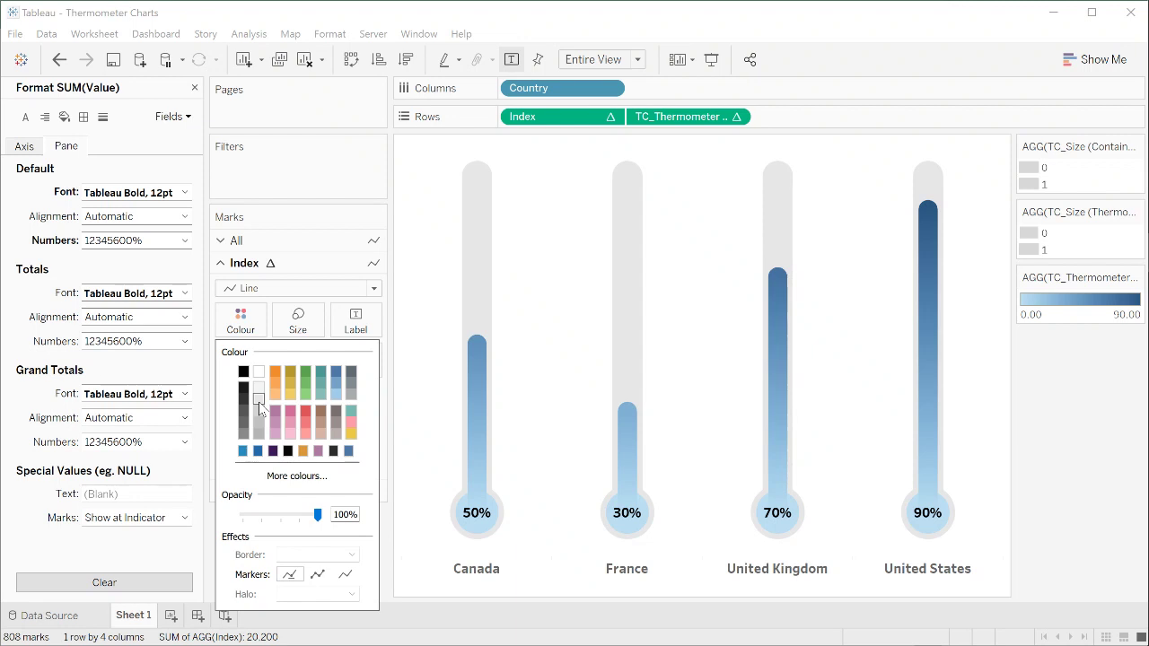
click(411, 227)
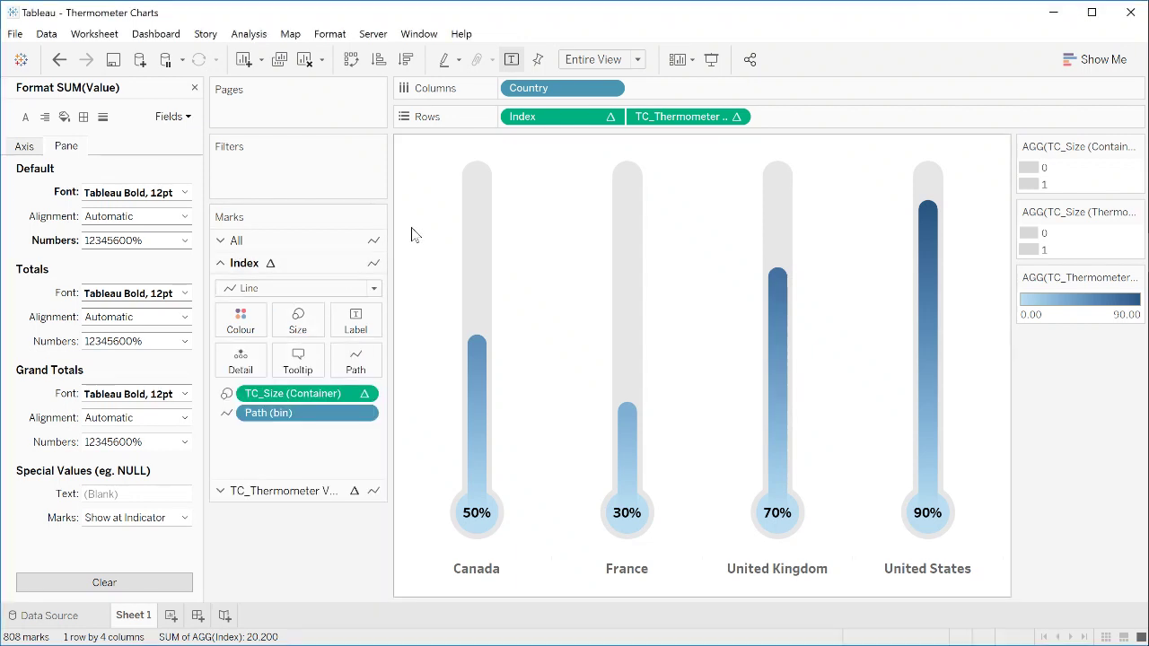